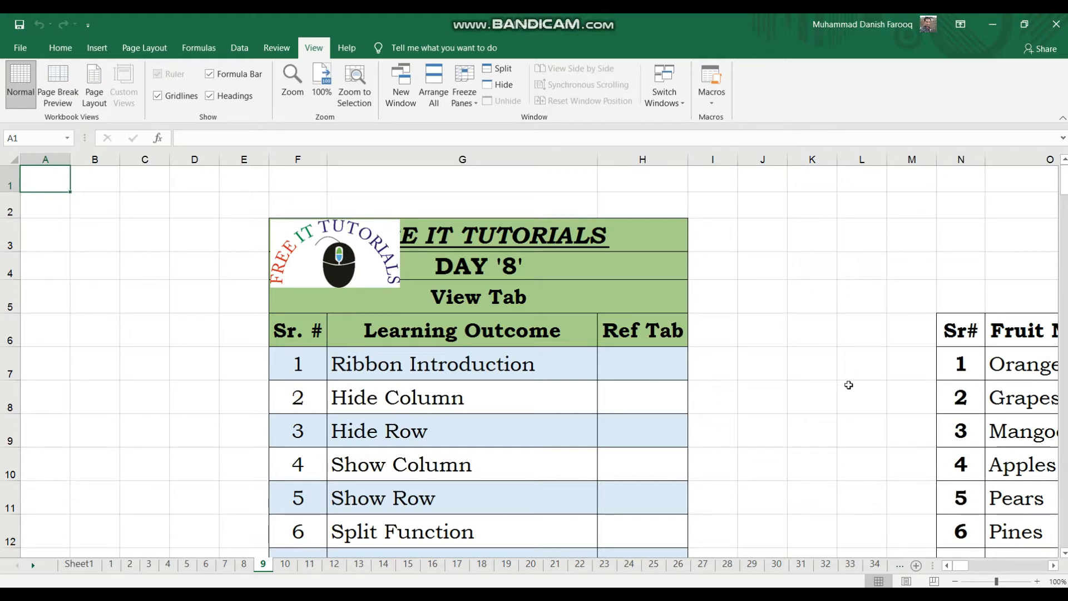
- Hide the non-adjacent columns N (Sr#) and Q (Prices) of the fruit table together
scroll(848, 385, right, 1)
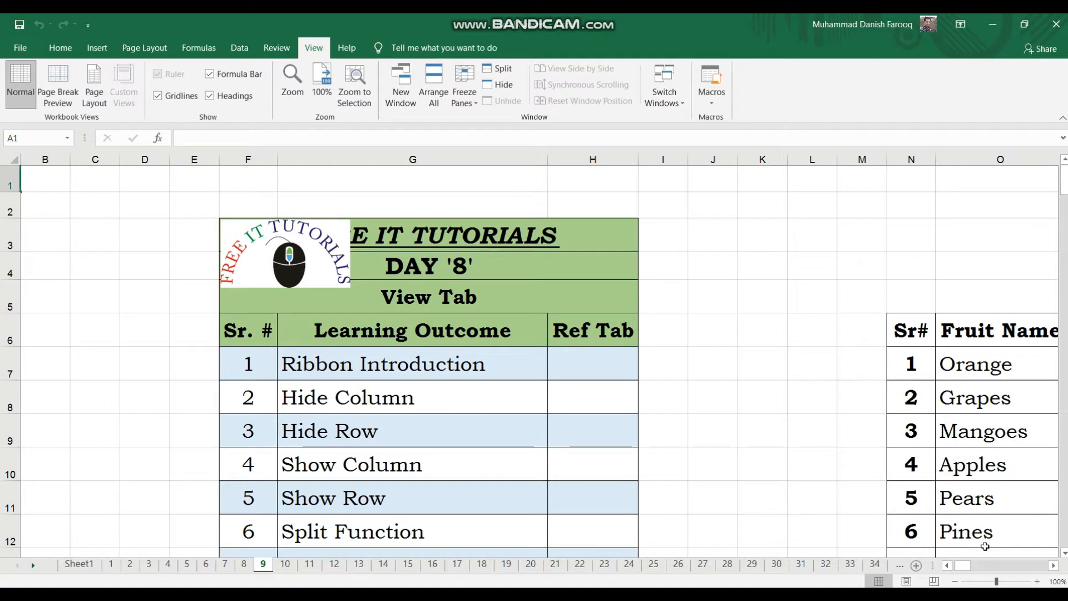
drag(962, 568, 932, 569)
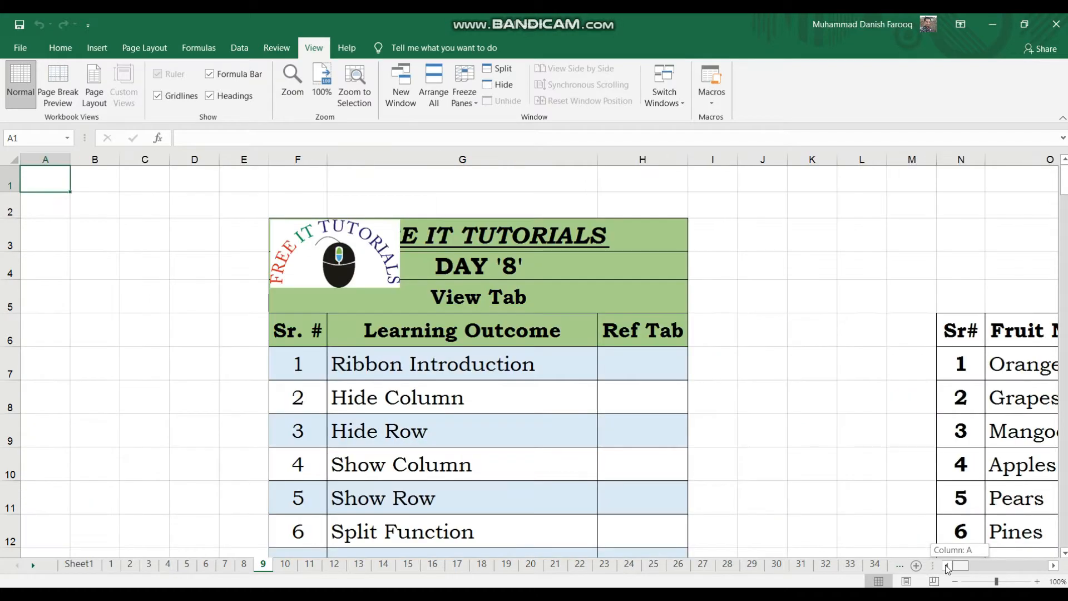
click(1053, 566)
click(1051, 568)
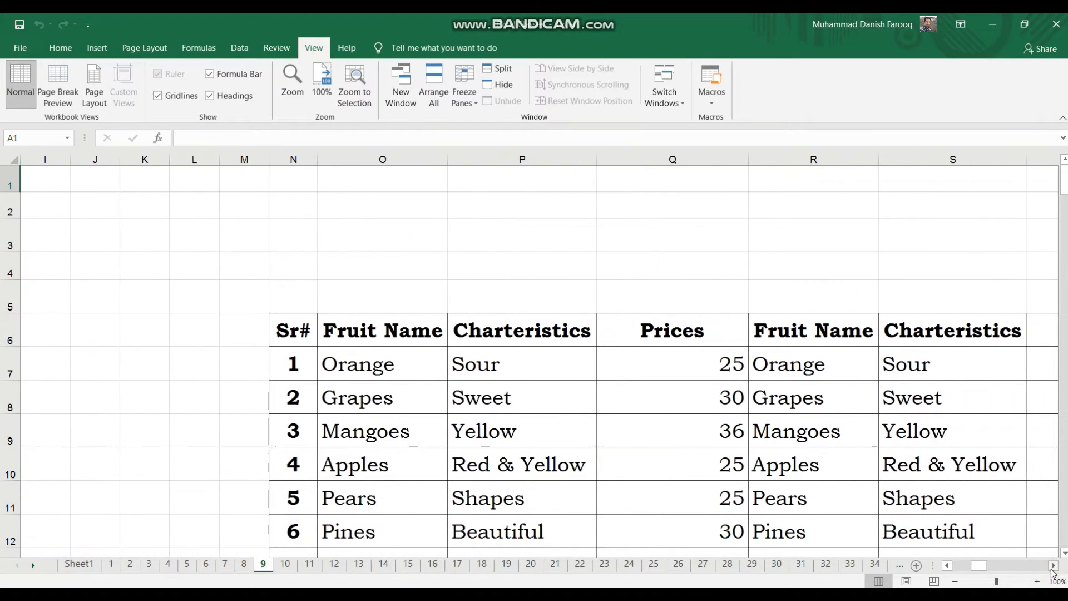
click(685, 158)
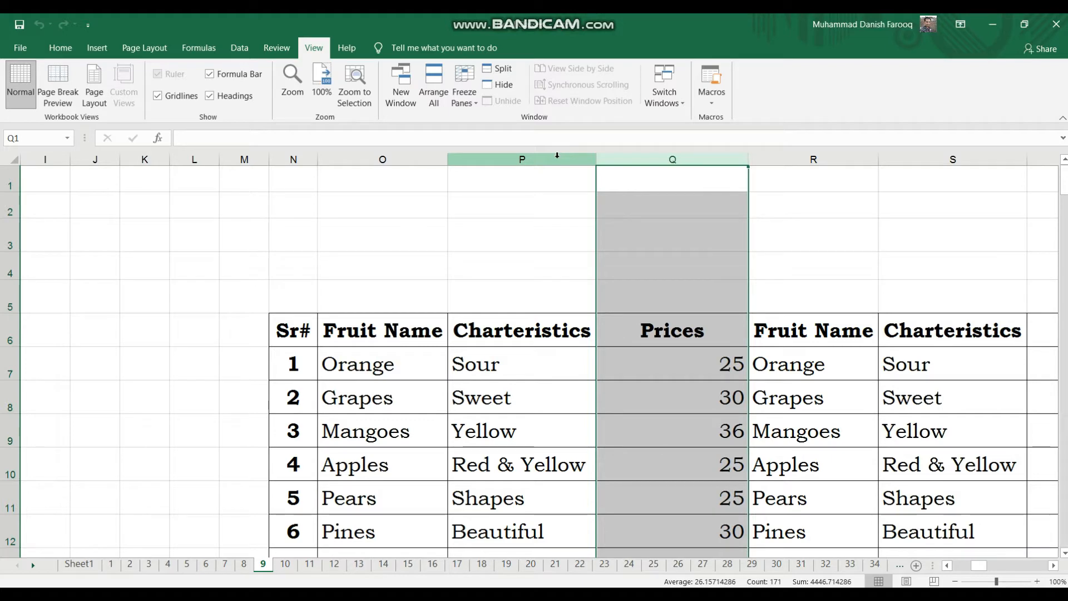
ctrl+click(294, 157)
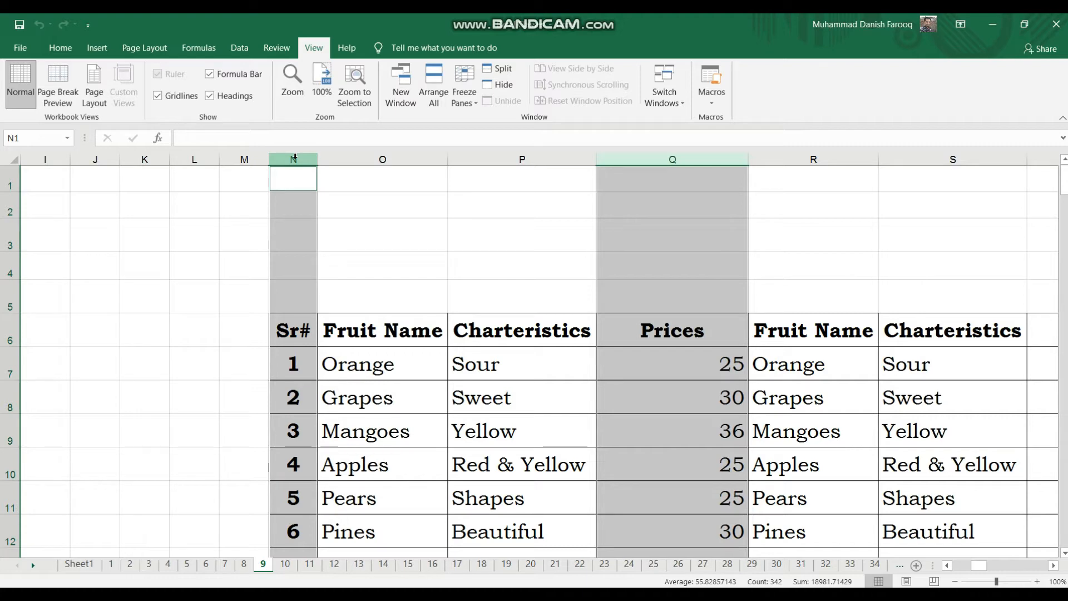
right_click(295, 158)
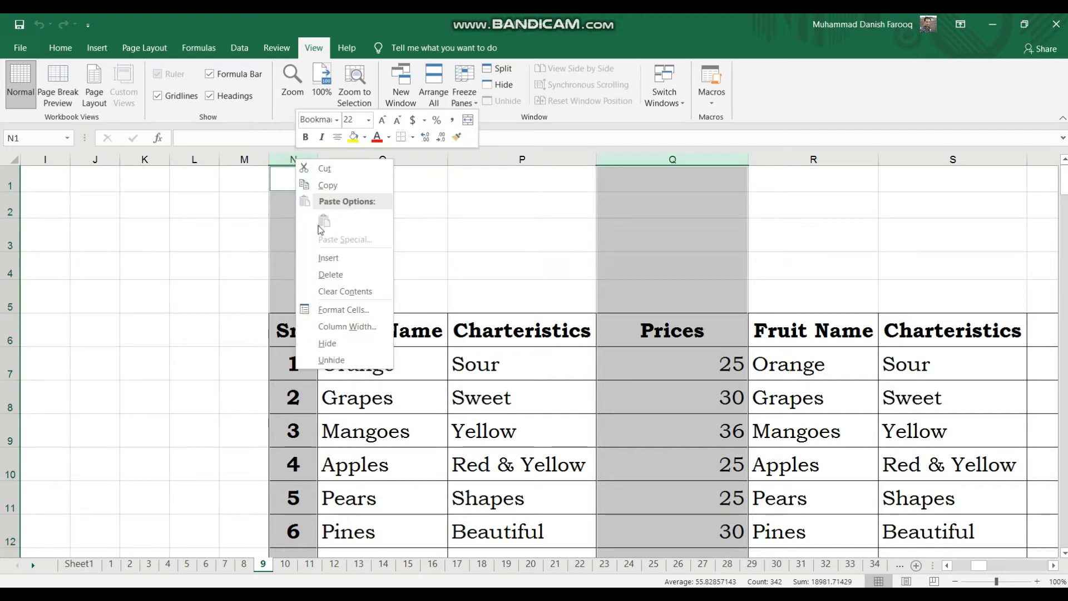
click(345, 341)
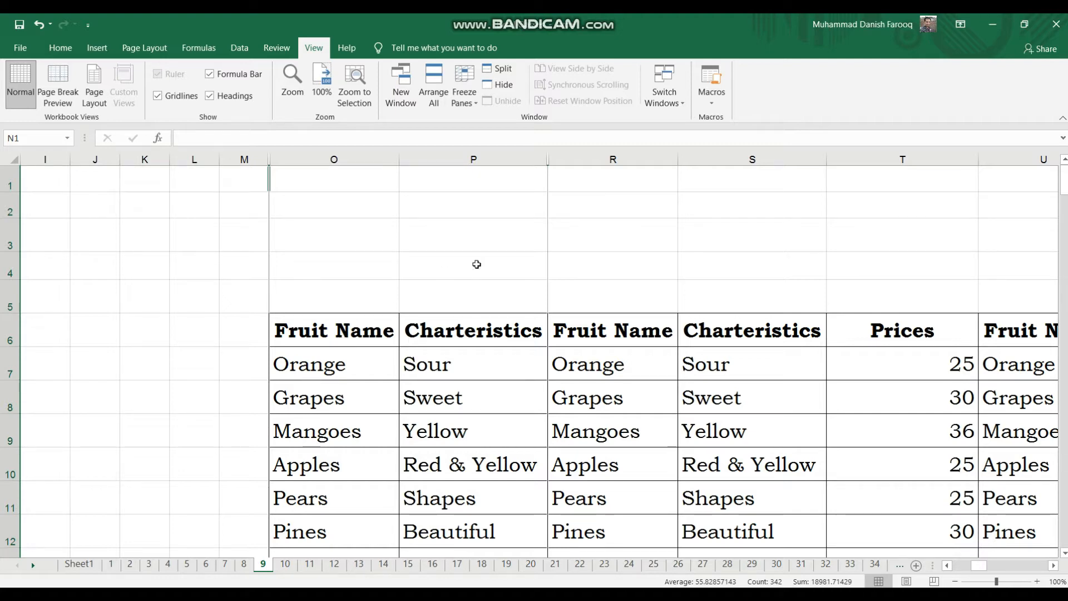
- Hide column P, the first Charteristics column of the fruit table
right_click(457, 162)
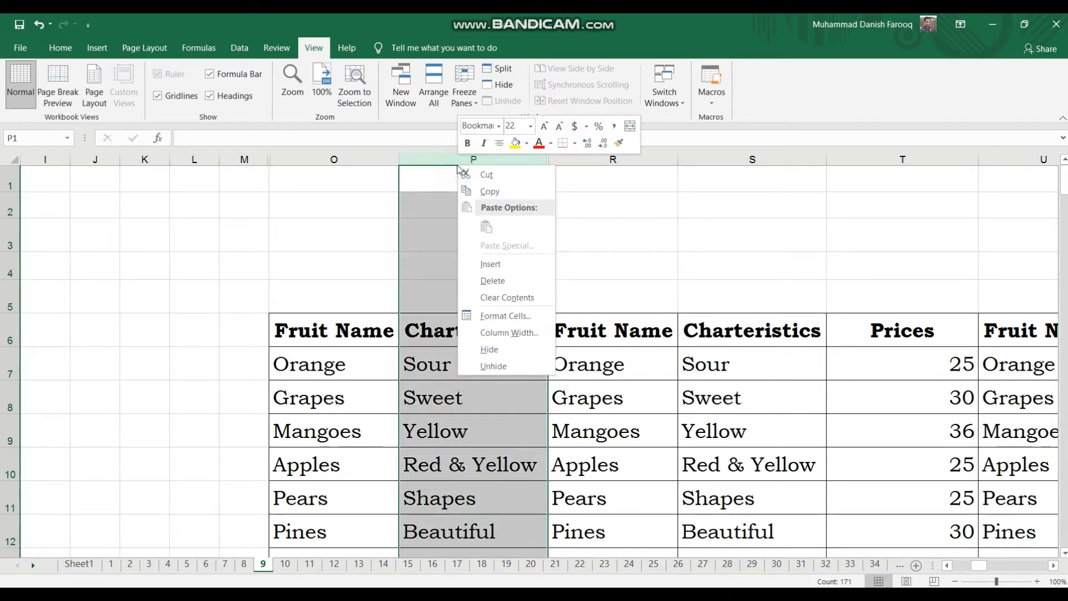
click(673, 210)
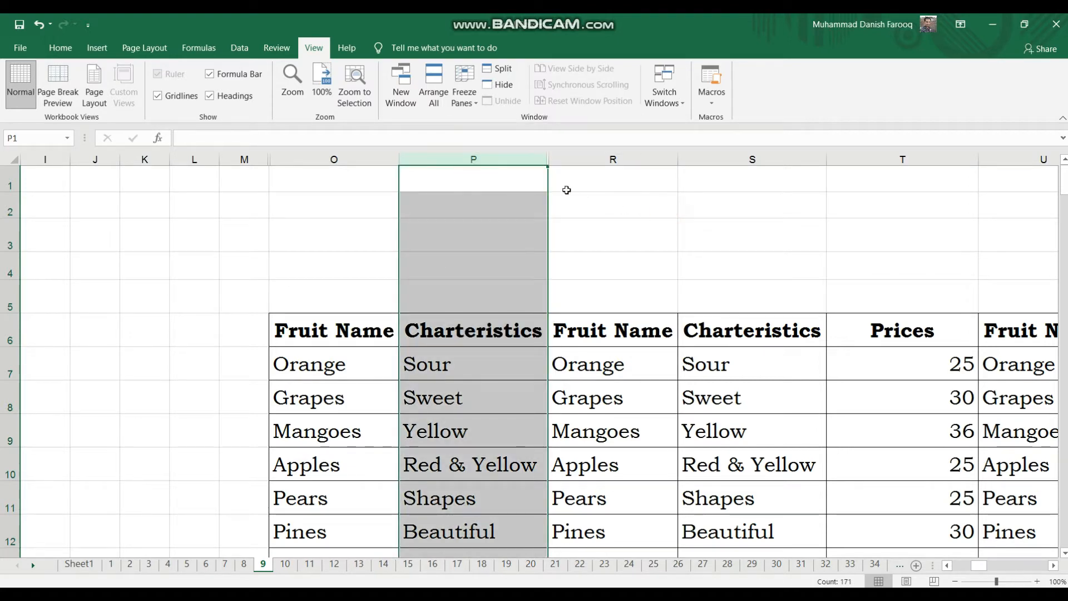
right_click(519, 156)
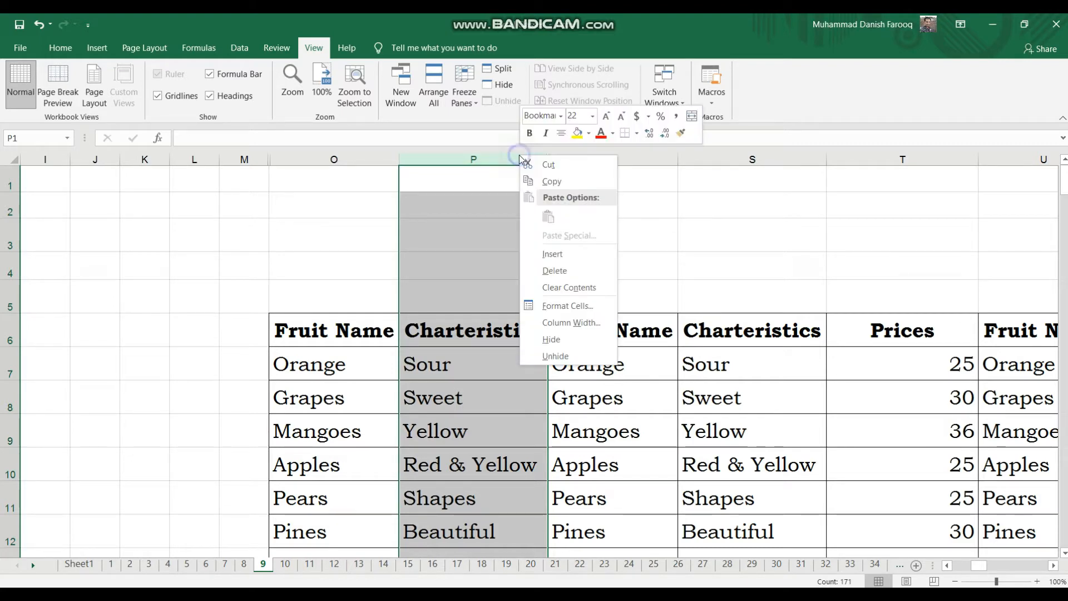
click(576, 339)
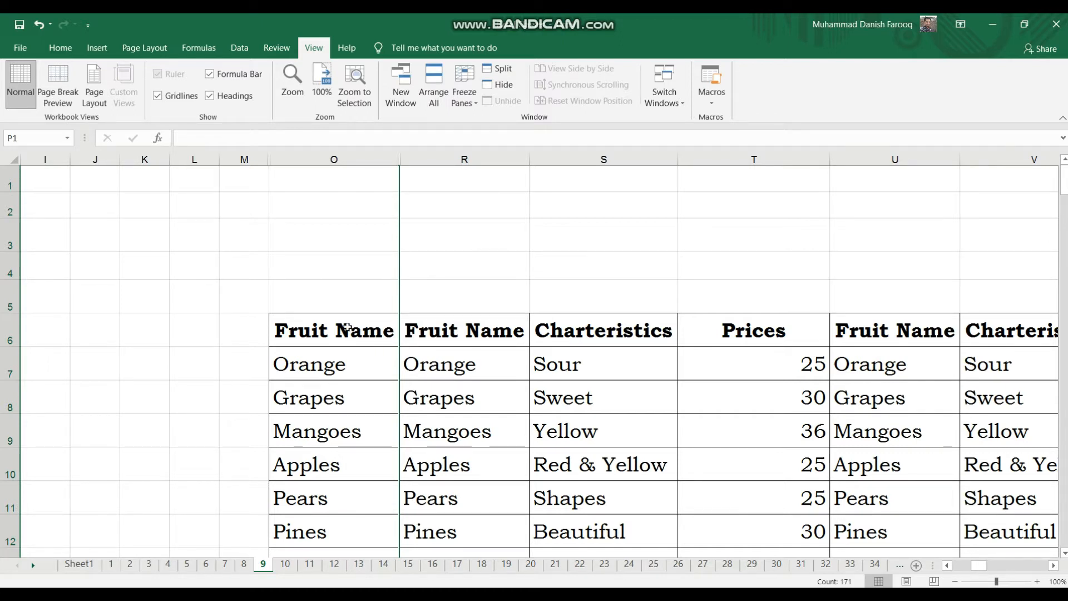
- Unhide all hidden columns between M and R, then deselect the range
click(249, 158)
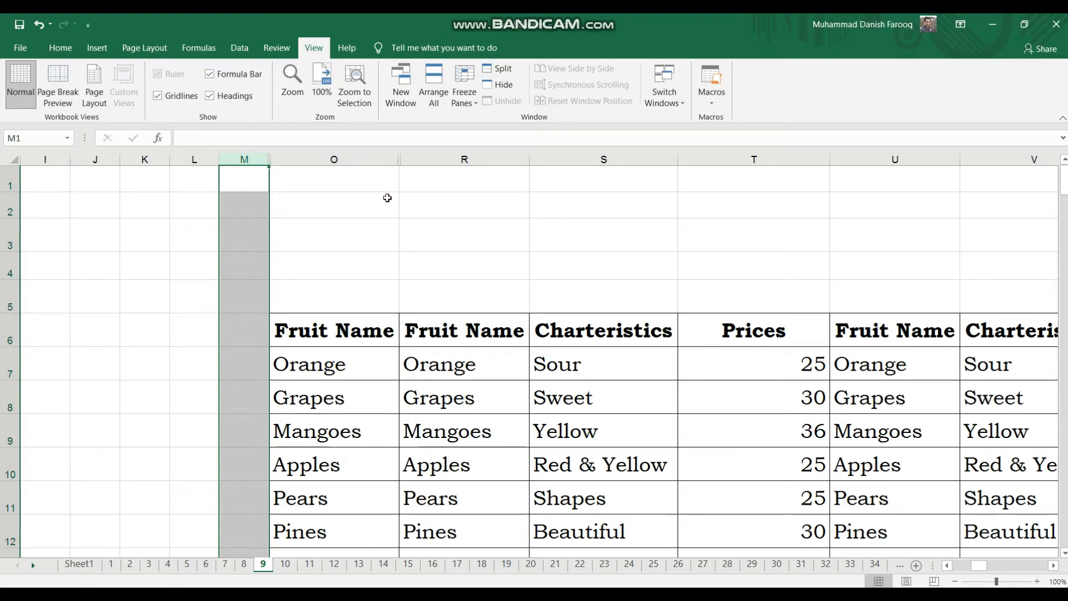
click(247, 157)
drag(248, 157, 407, 151)
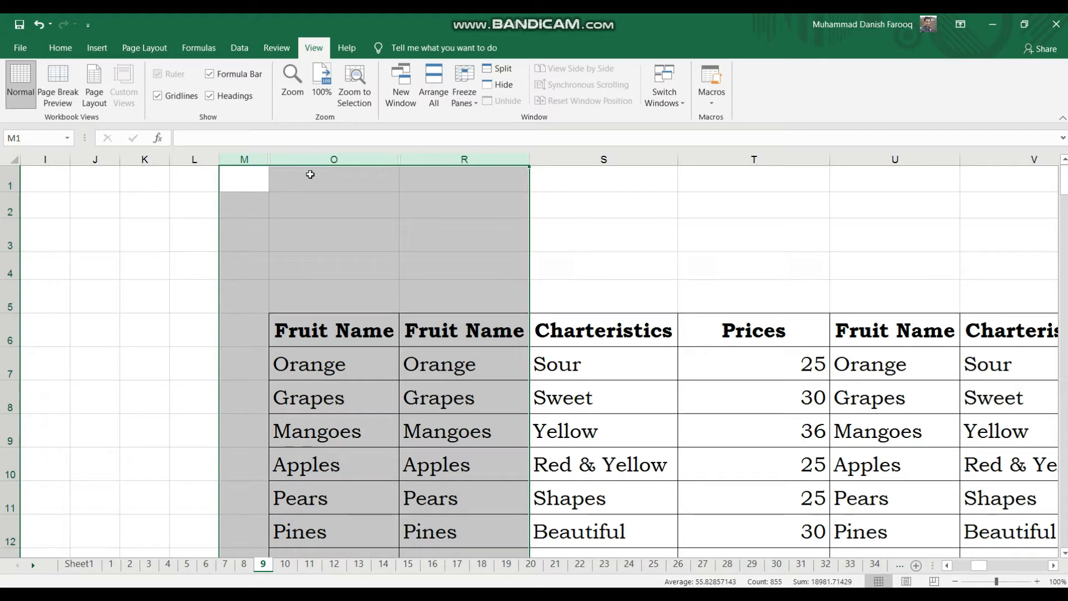
right_click(469, 161)
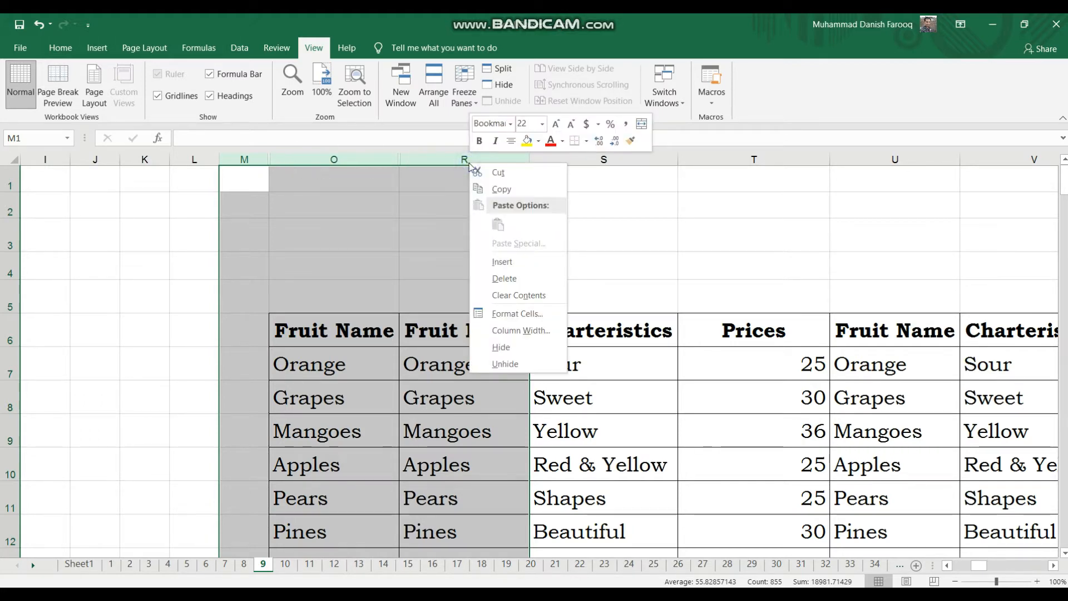
click(520, 373)
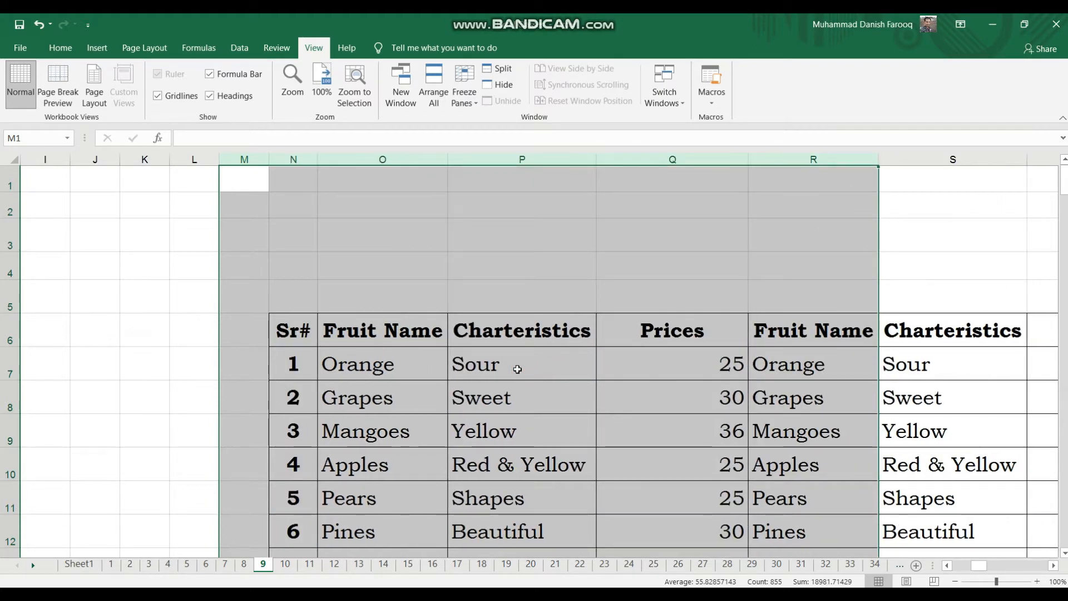
click(503, 201)
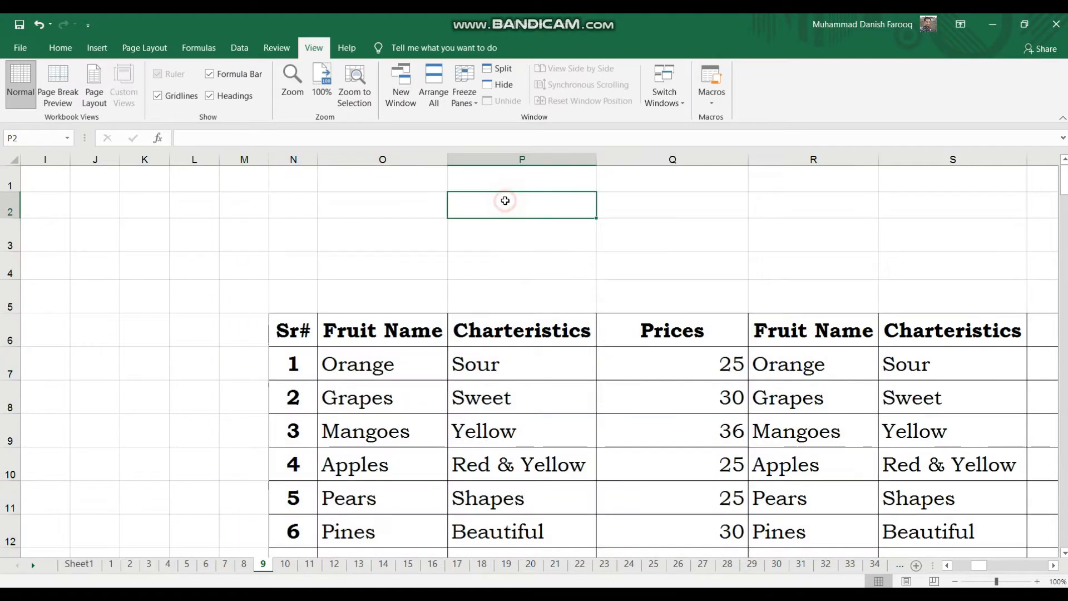
- Hide column P (Charteristics) of the fruit table again
click(500, 161)
right_click(501, 163)
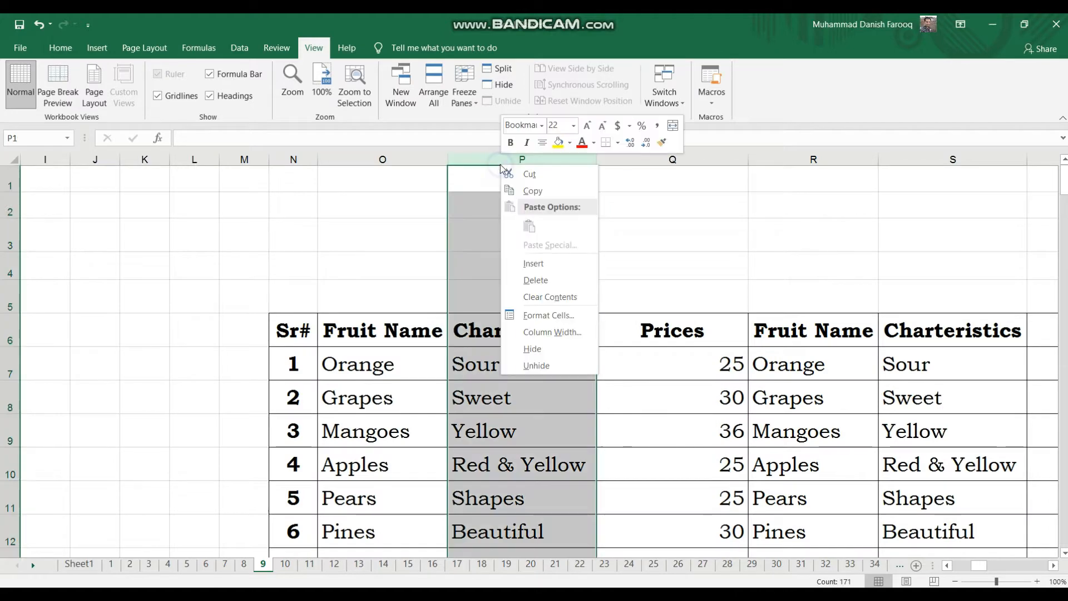
click(535, 351)
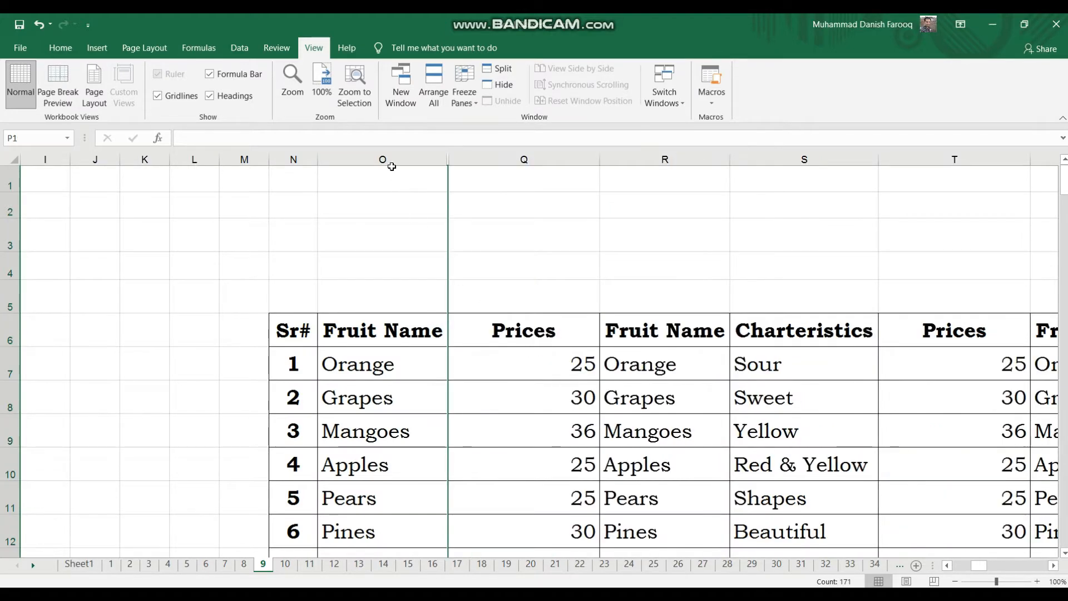
- Try to unhide column P with columns O and Q selected separately as a non-contiguous selection
click(384, 160)
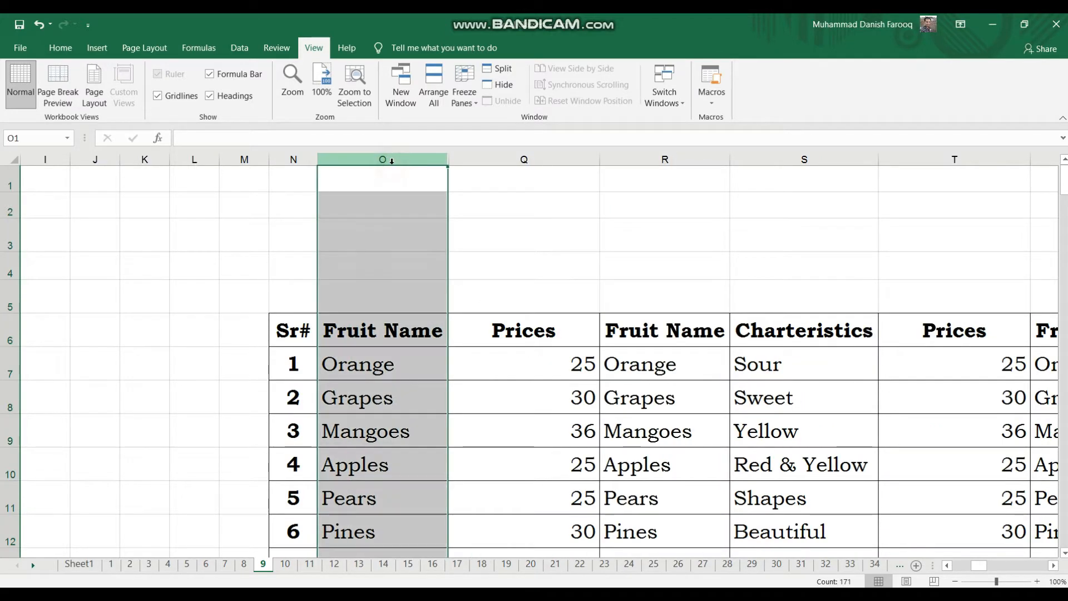
ctrl+click(491, 160)
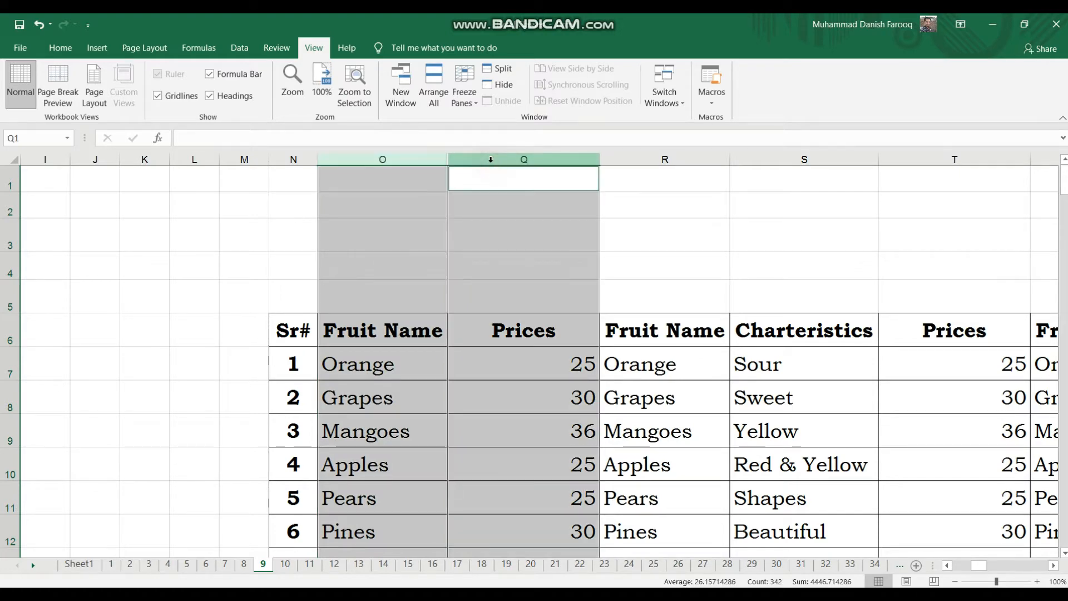
right_click(491, 161)
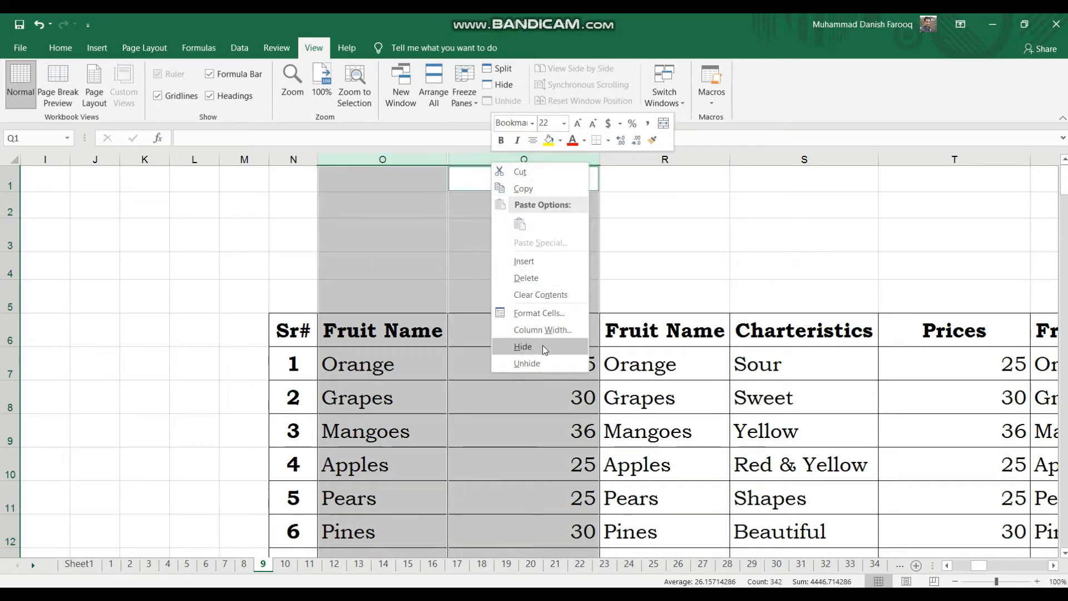
click(526, 367)
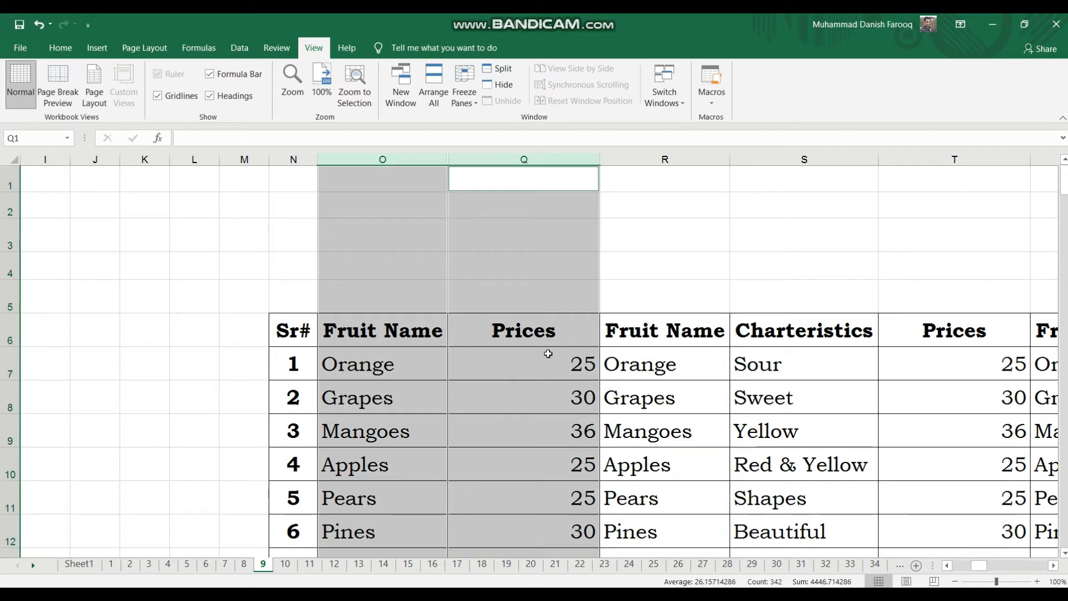
click(688, 280)
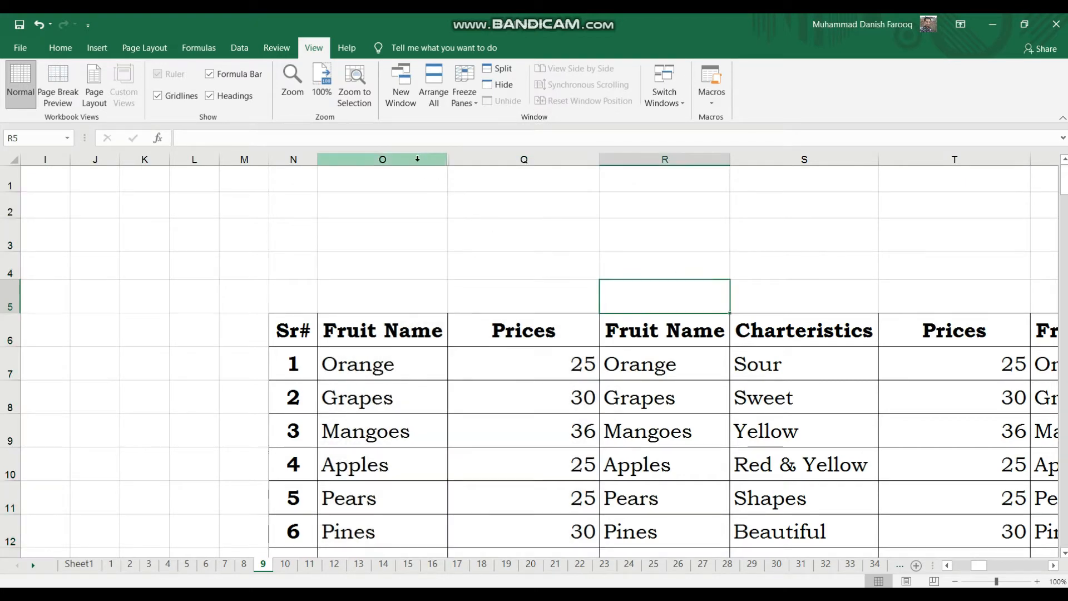
- Unhide column P using one continuous selection from column O through column Q
drag(418, 158, 453, 158)
right_click(456, 160)
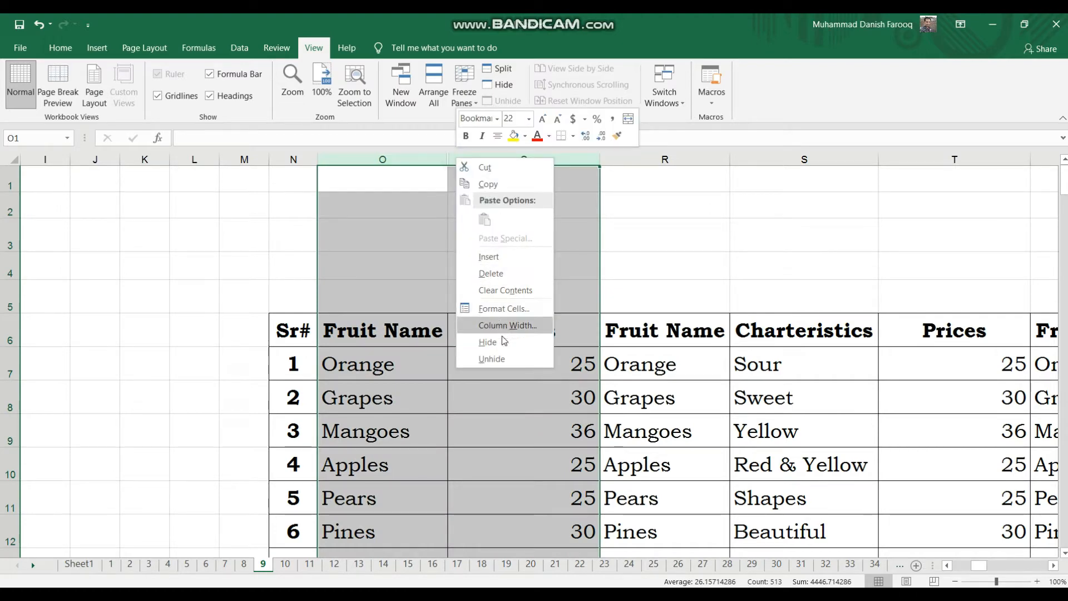
click(502, 354)
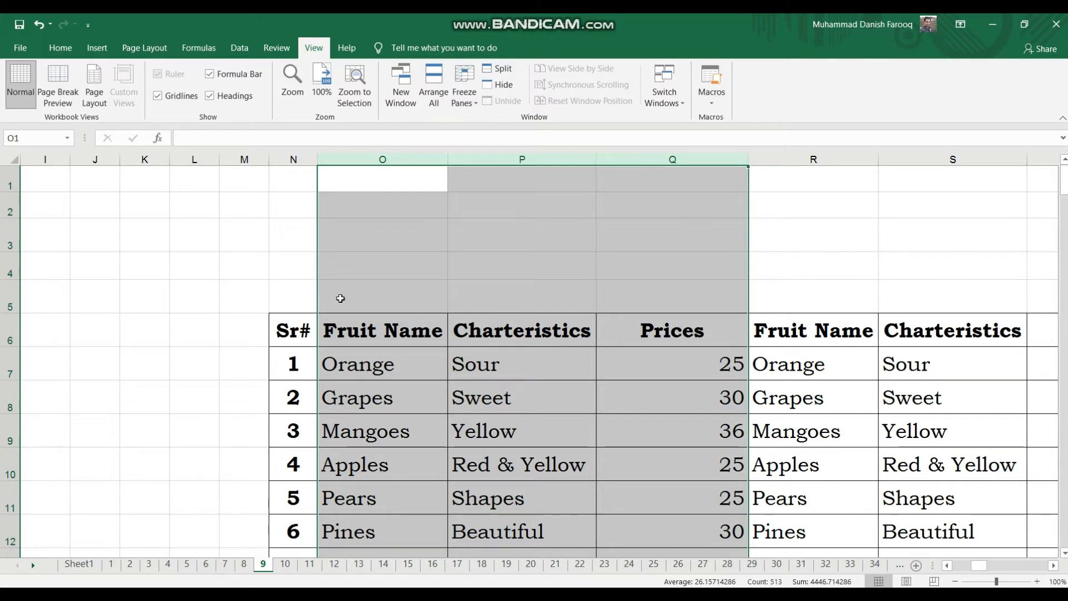
click(218, 247)
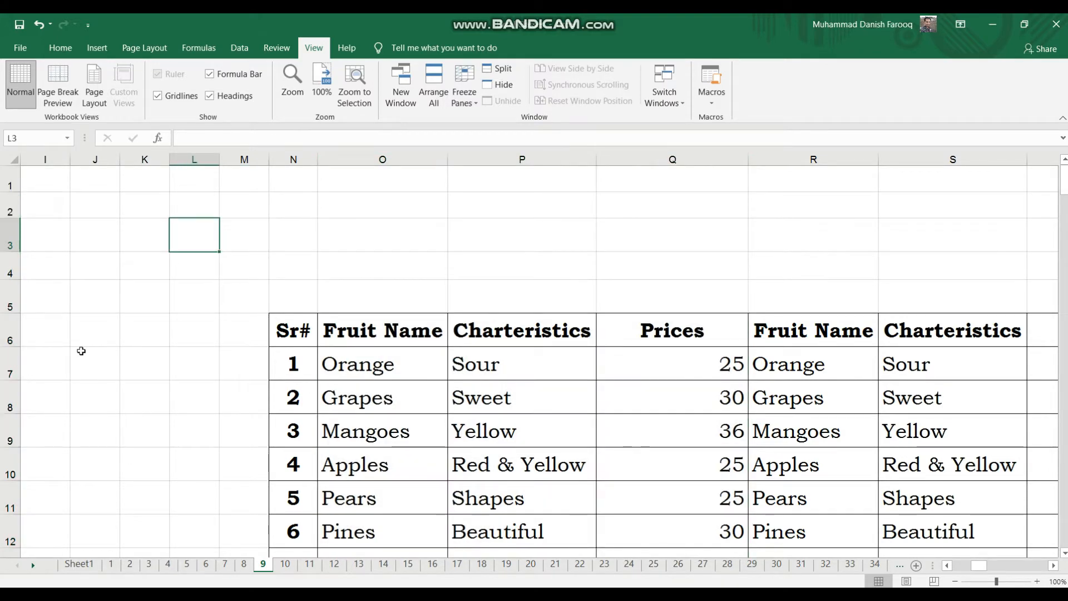
- Hide row 8 (Grapes) and row 11 (Pears) of the fruit table one after the other
click(10, 396)
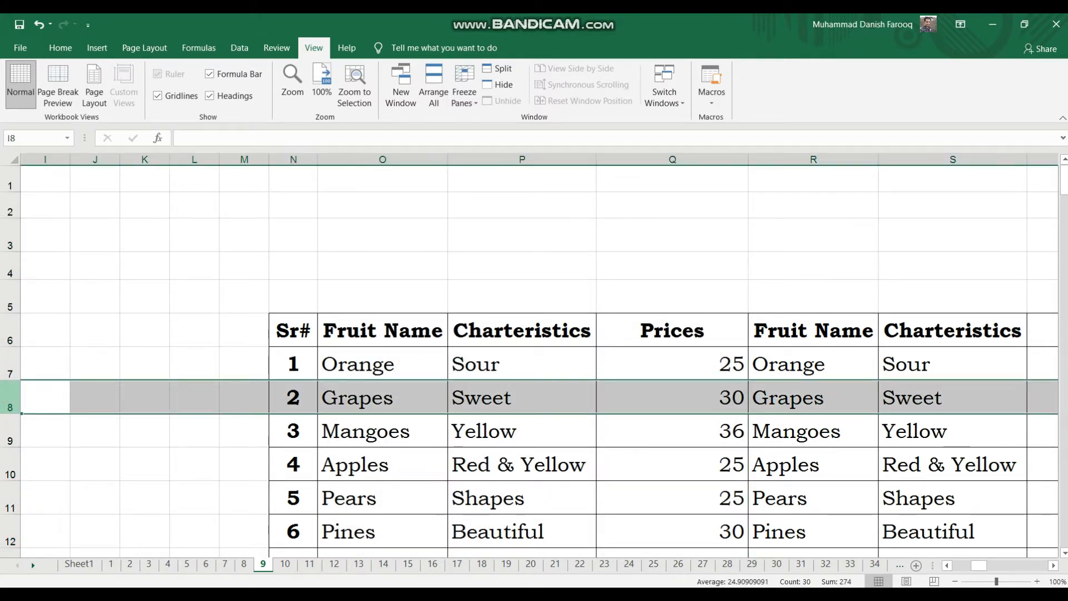
right_click(7, 397)
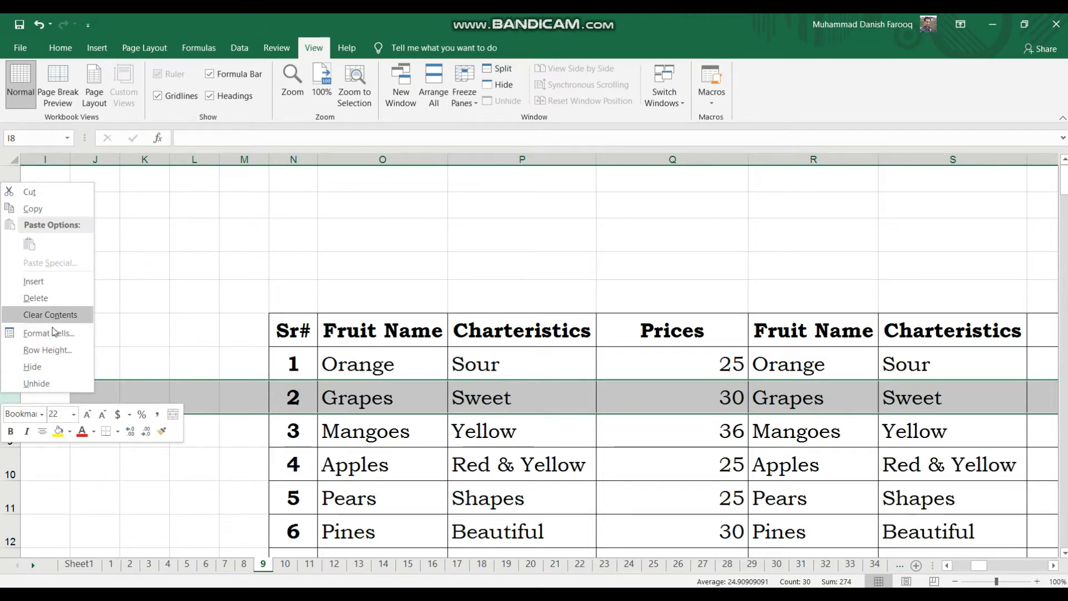
click(47, 368)
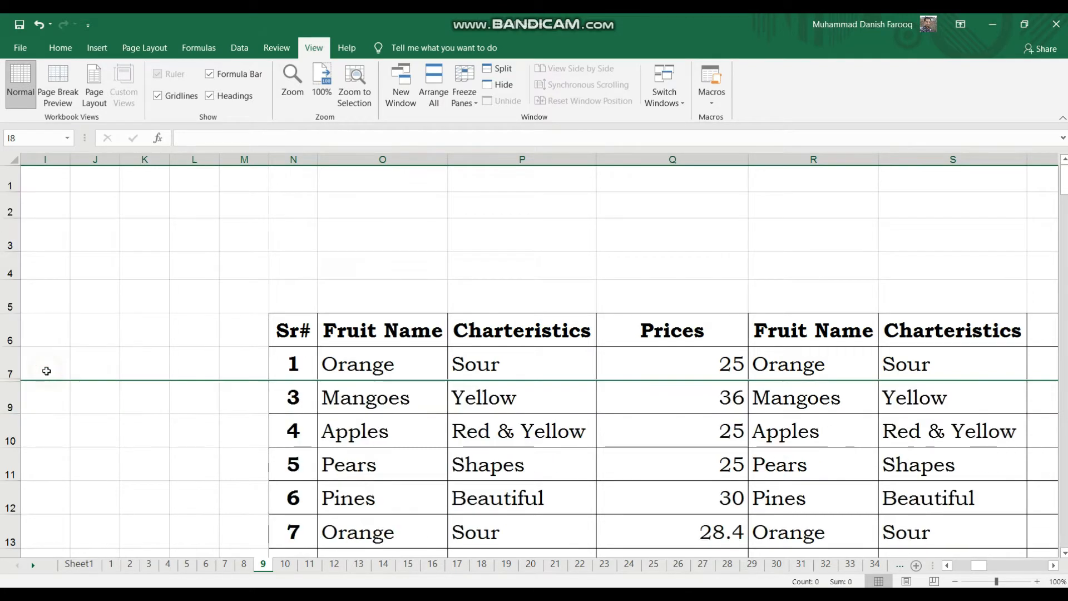
right_click(13, 465)
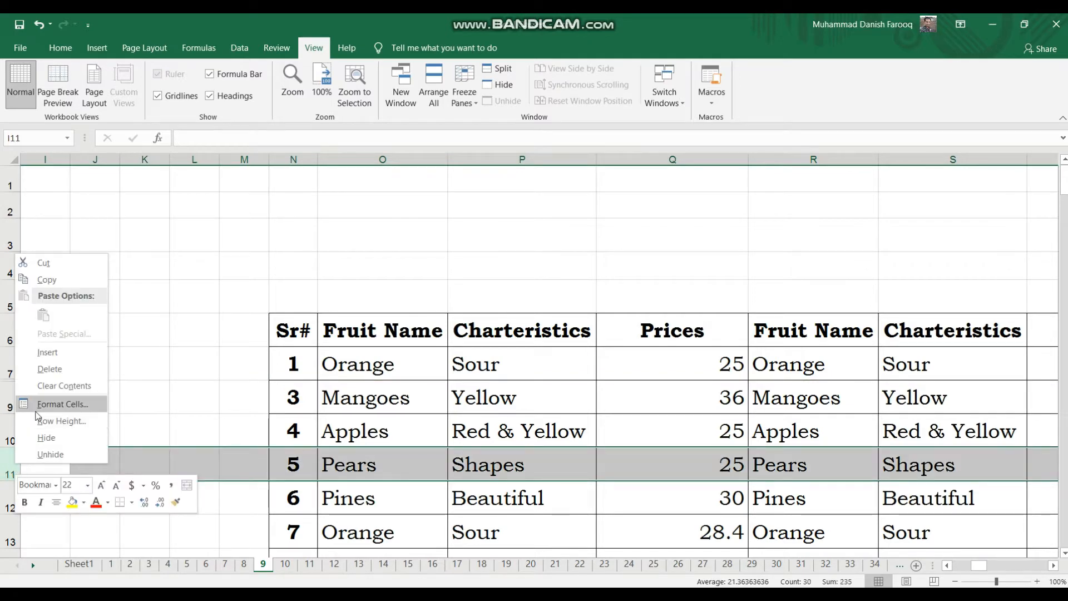
click(44, 438)
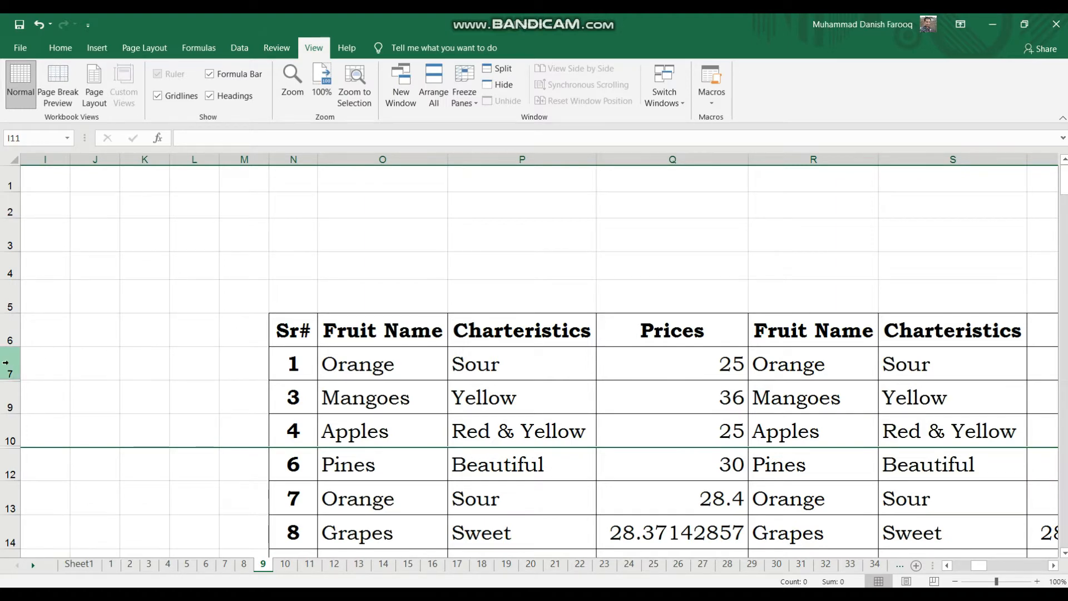
- Unhide the hidden rows within the range from row 7 through row 12, then deselect it
drag(6, 362, 5, 470)
right_click(2, 413)
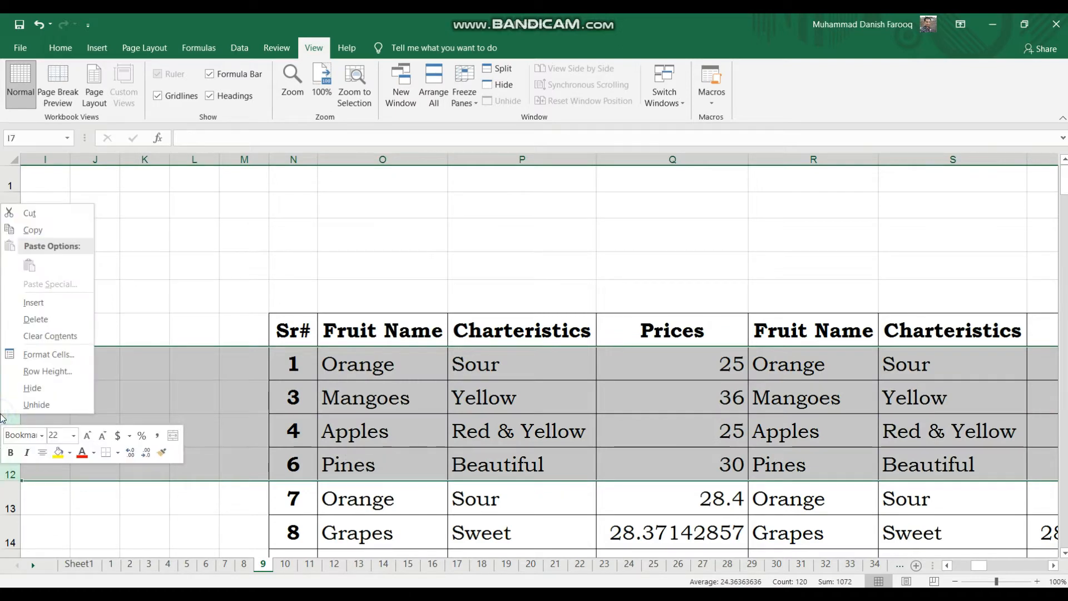
click(37, 405)
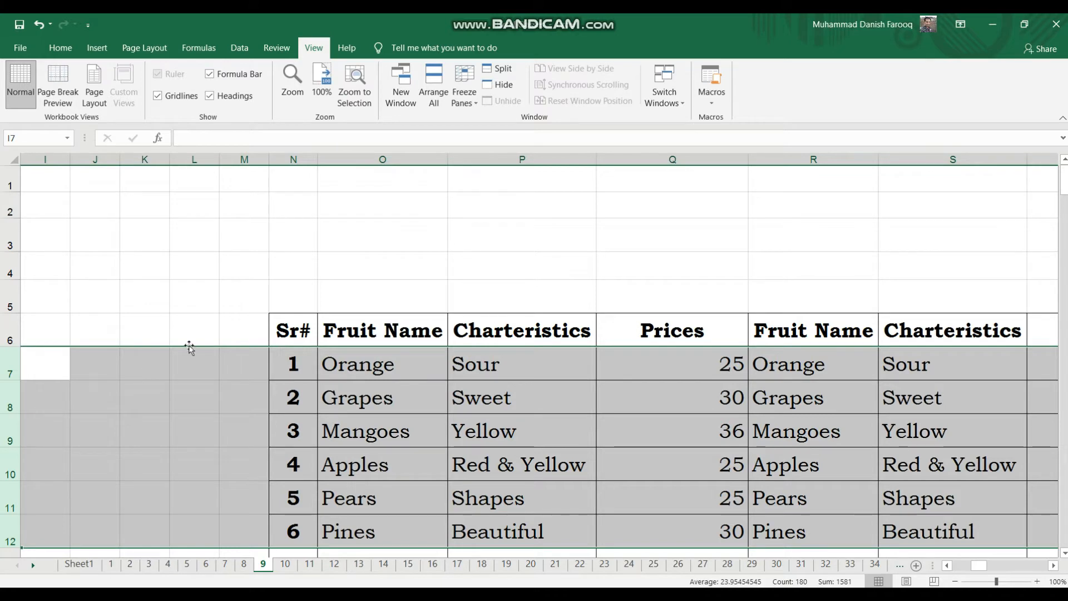
click(238, 317)
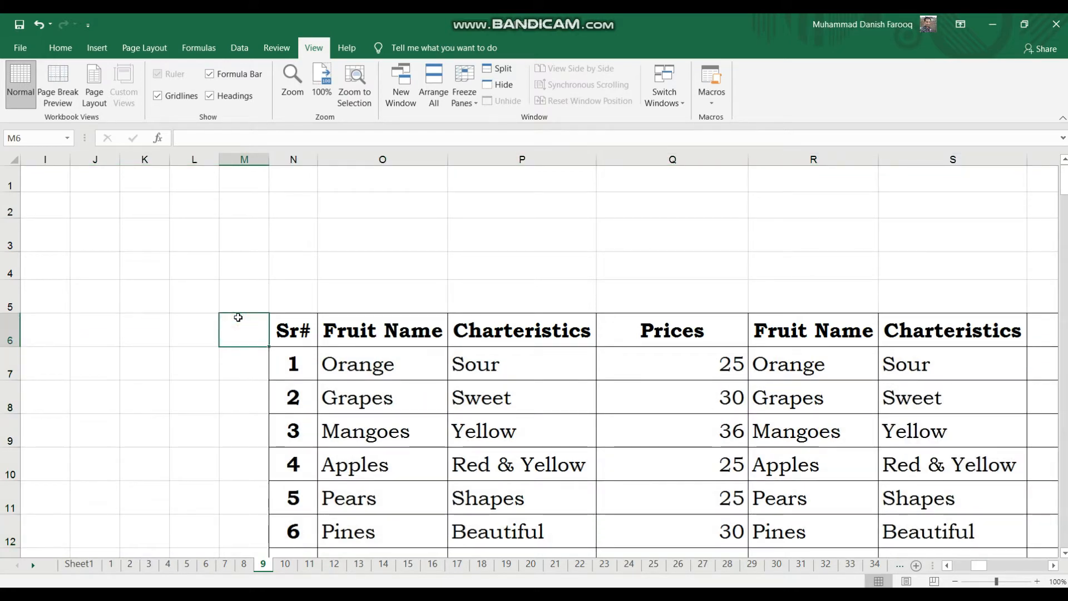
scroll(412, 322, down, 2)
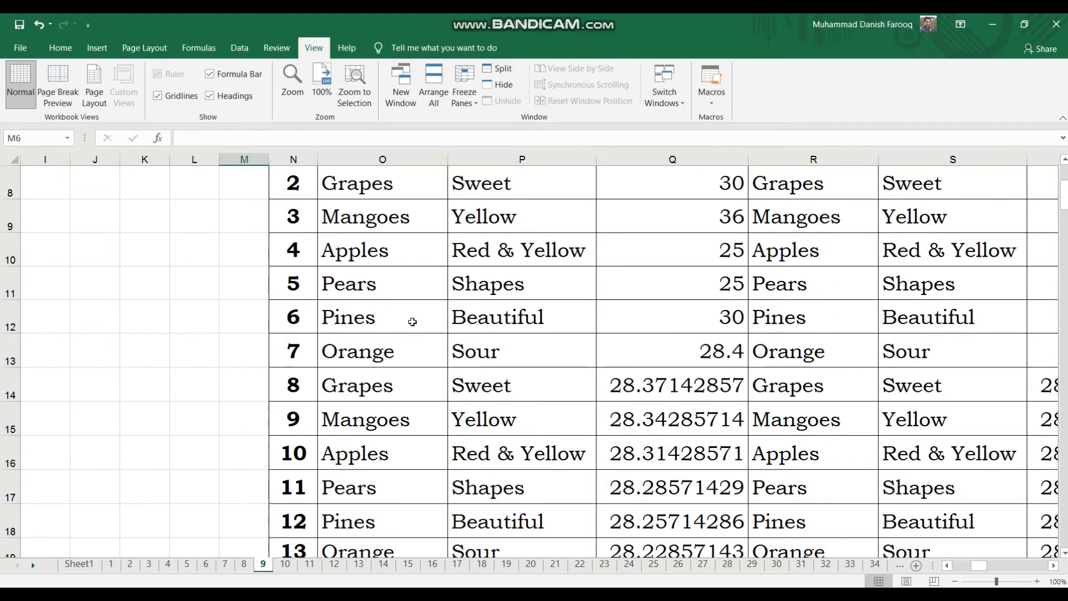
- Review the View Tab learning outcomes list and the start of the fruit table
scroll(412, 321, up, 3)
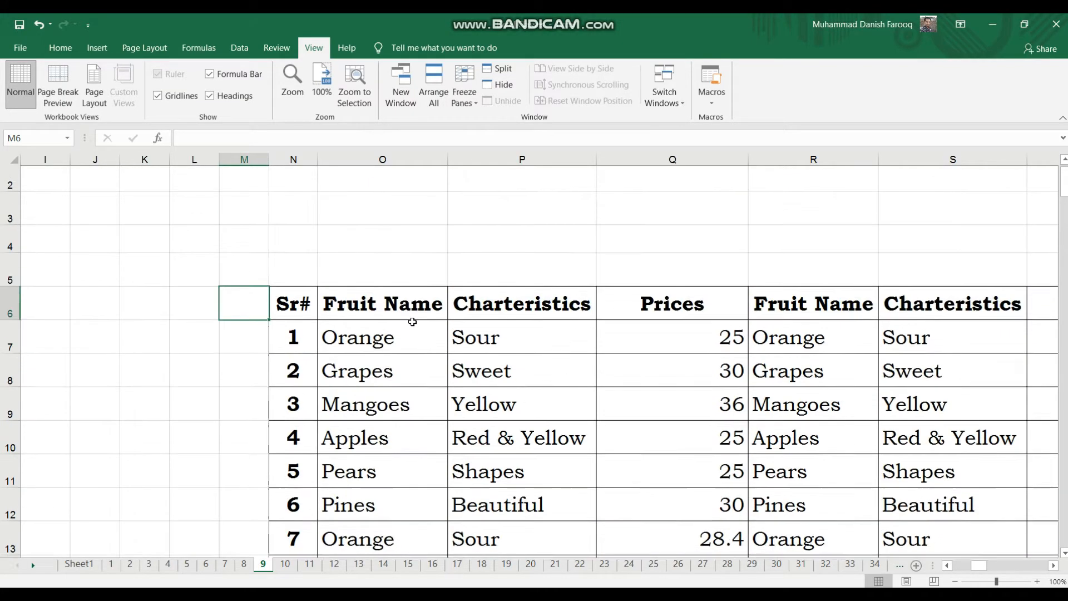
scroll(412, 321, down, 5)
scroll(413, 322, down, 2)
scroll(412, 322, up, 5)
scroll(412, 322, up, 3)
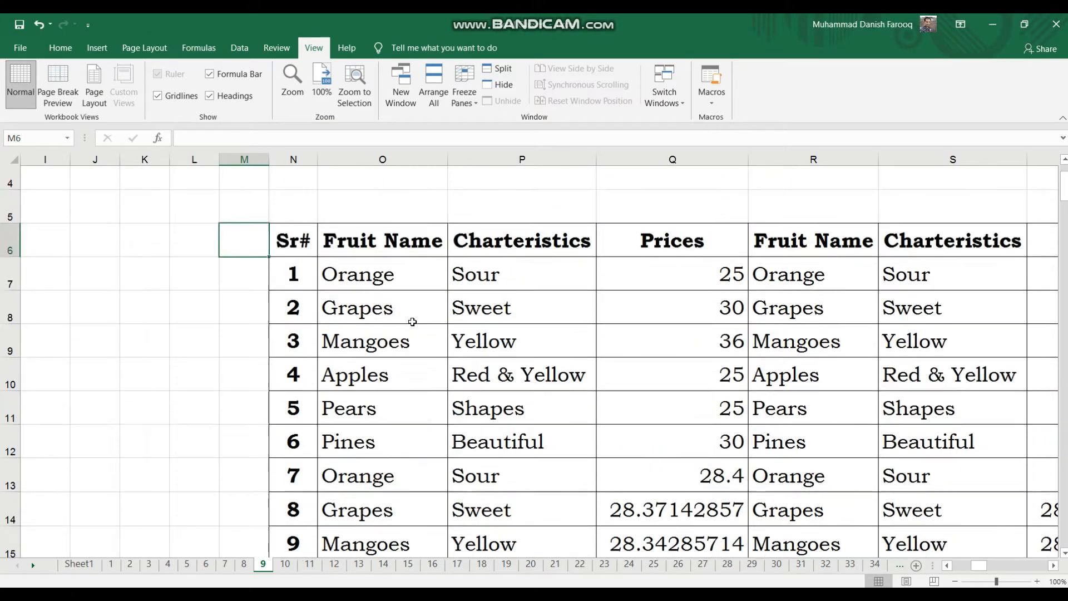
scroll(412, 322, left, 4)
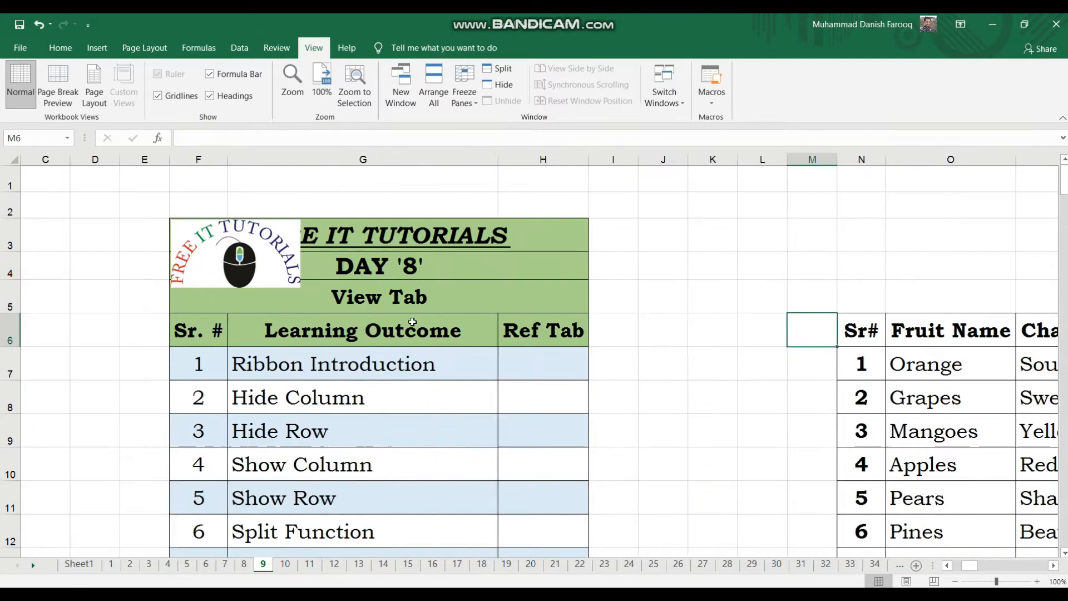
scroll(823, 365, down, 3)
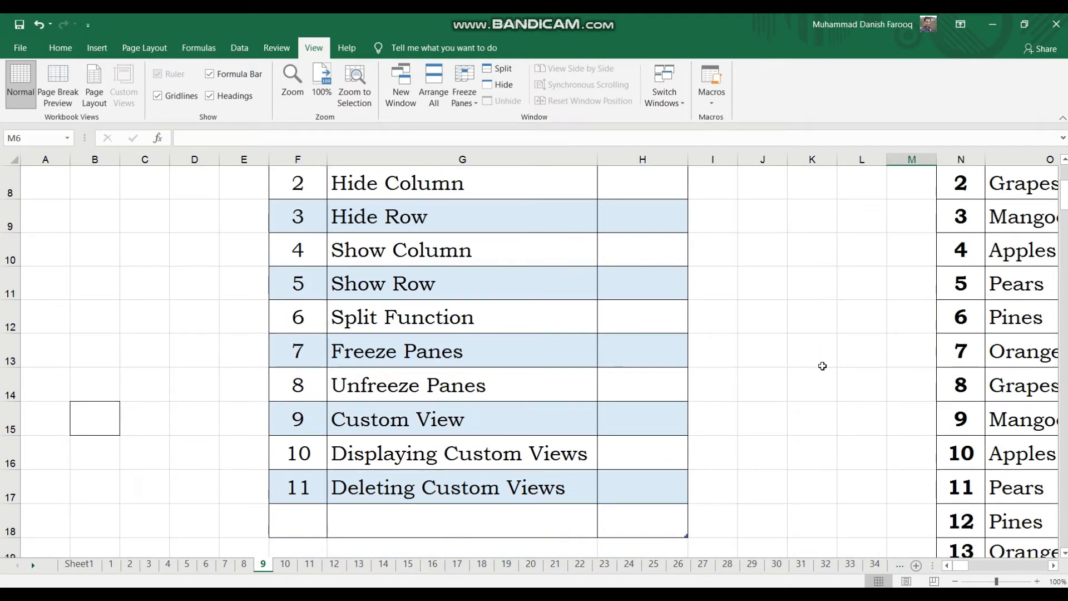
scroll(822, 365, up, 3)
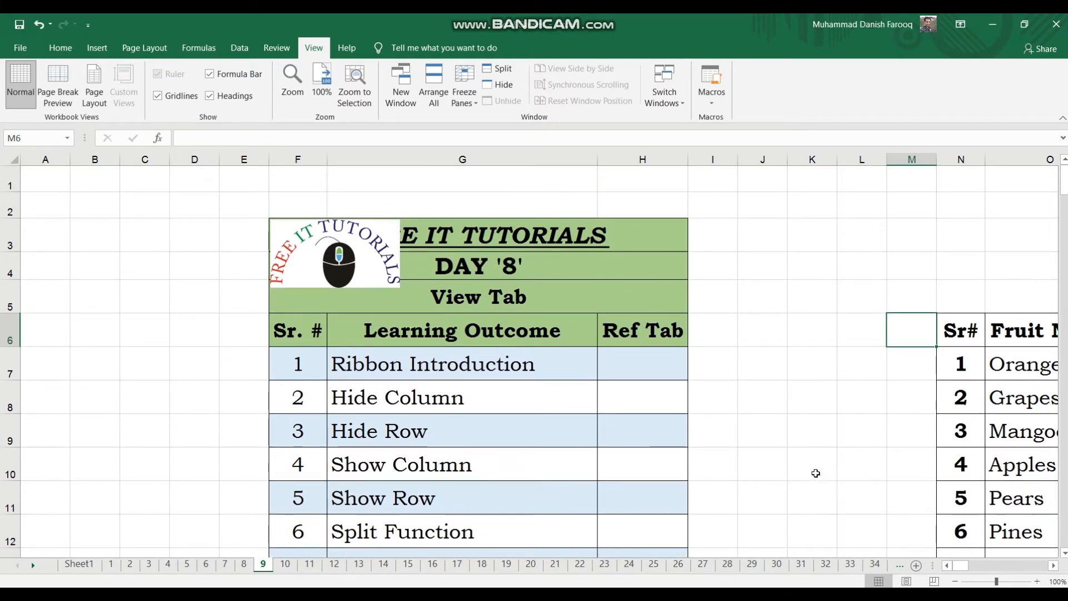
- Examine how far the fruit table extends across its repeated columns and down its numbered rows
scroll(821, 483, right, 5)
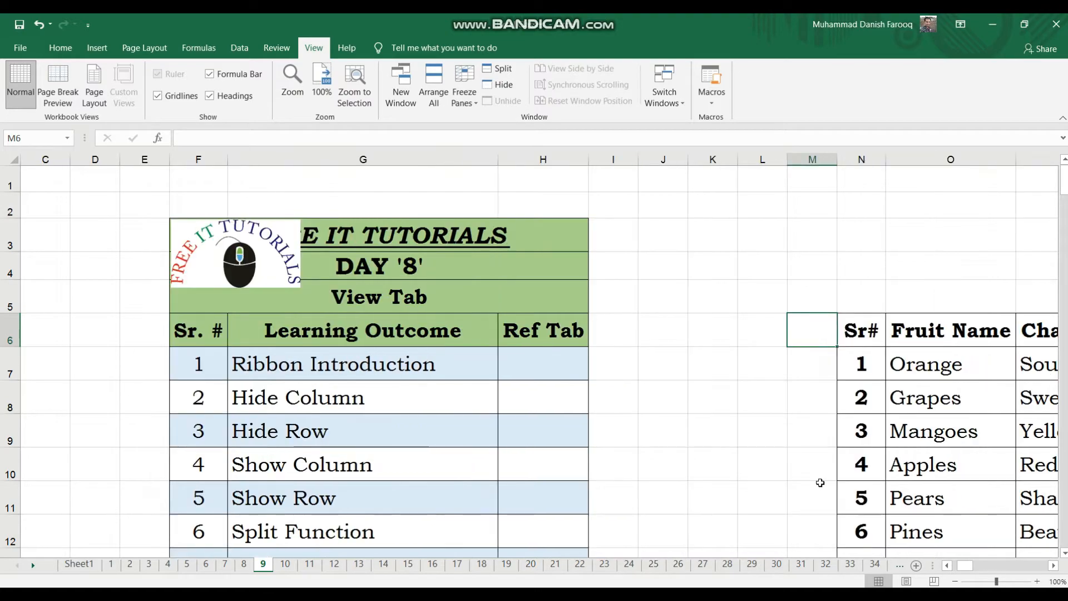
scroll(820, 482, right, 3)
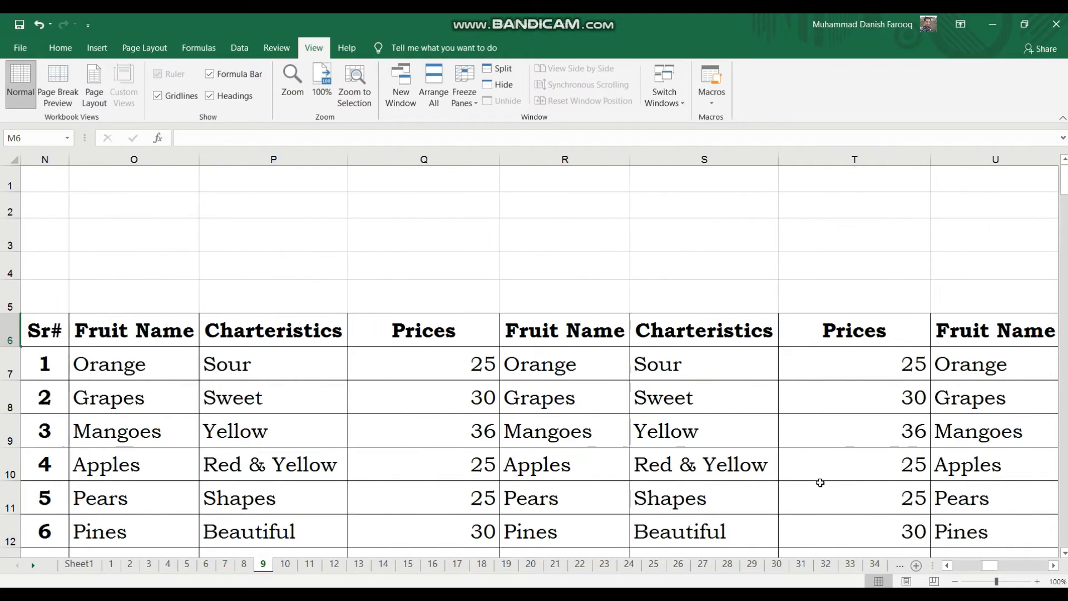
scroll(821, 482, right, 10)
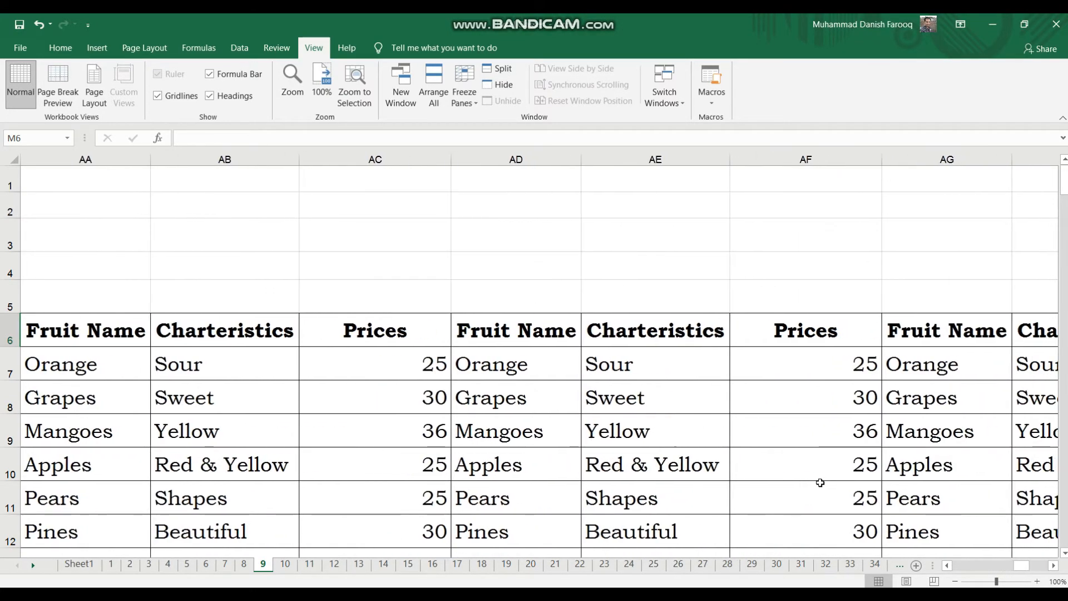
scroll(820, 483, right, 10)
scroll(820, 483, left, 20)
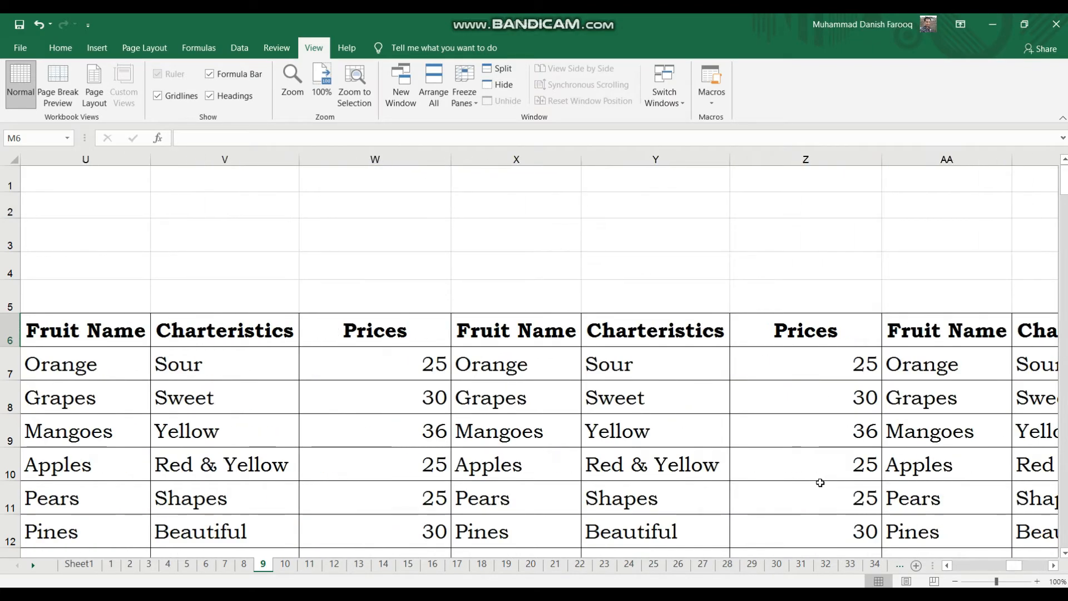
scroll(821, 483, left, 1)
scroll(861, 397, down, 9)
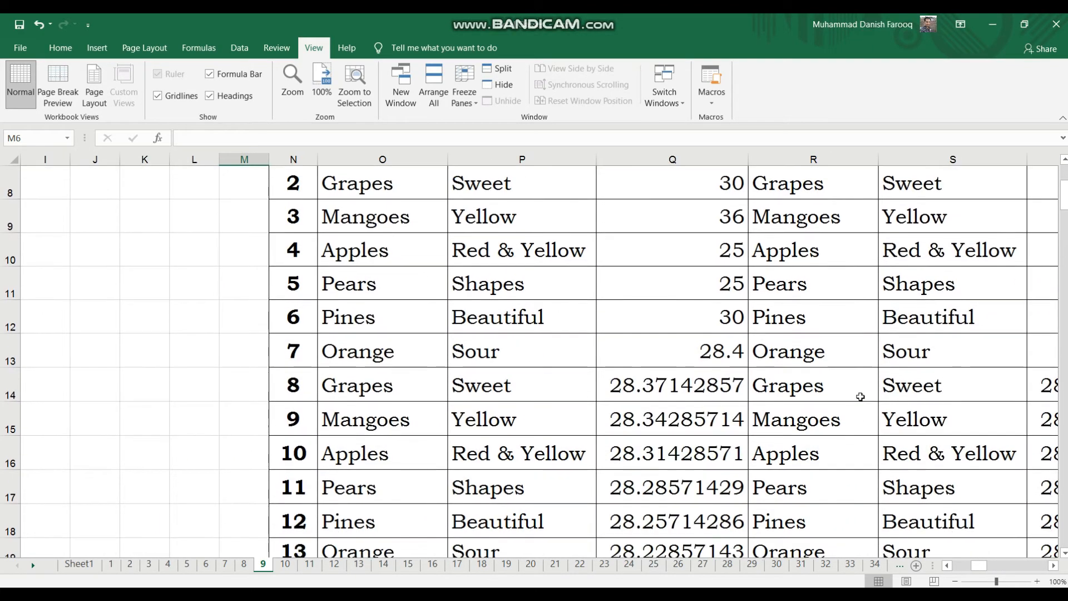
scroll(861, 397, down, 12)
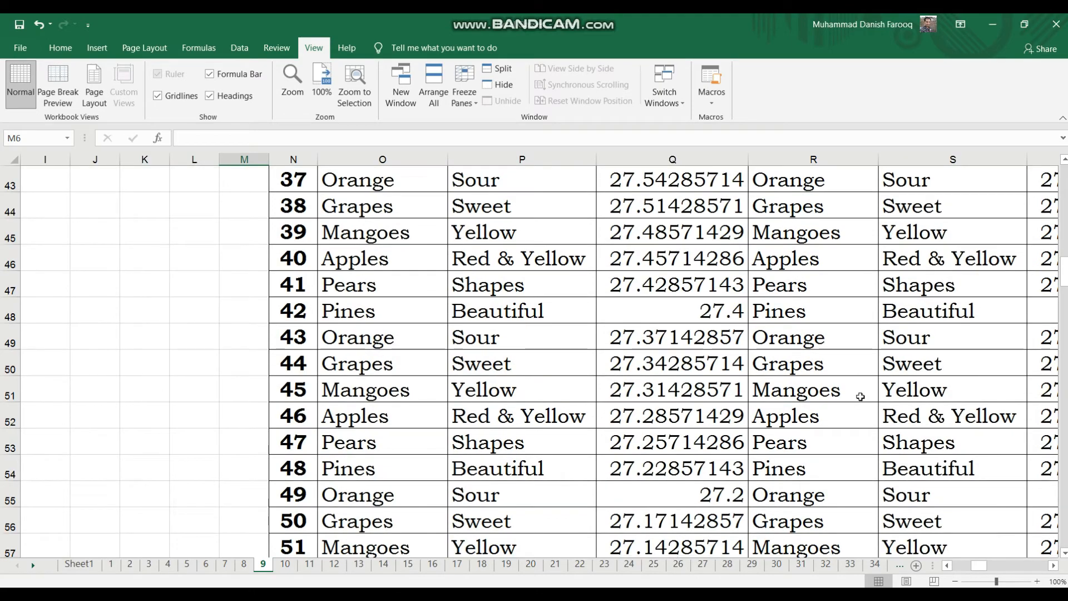
scroll(861, 397, up, 20)
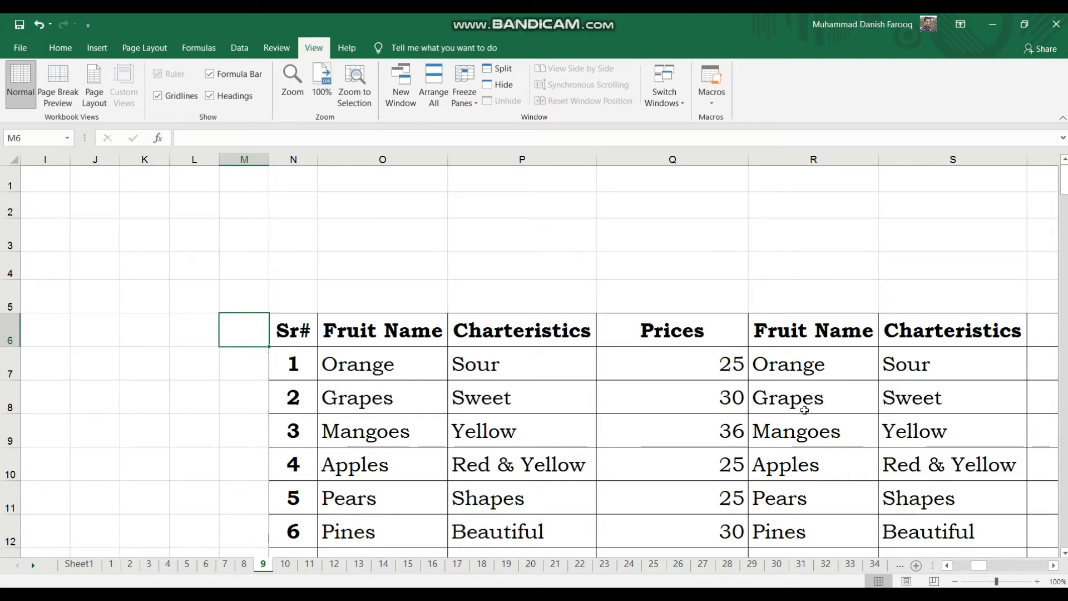
- Split the worksheet into four panes at cell R35 in the second Fruit Name column
scroll(805, 410, down, 7)
scroll(804, 410, down, 2)
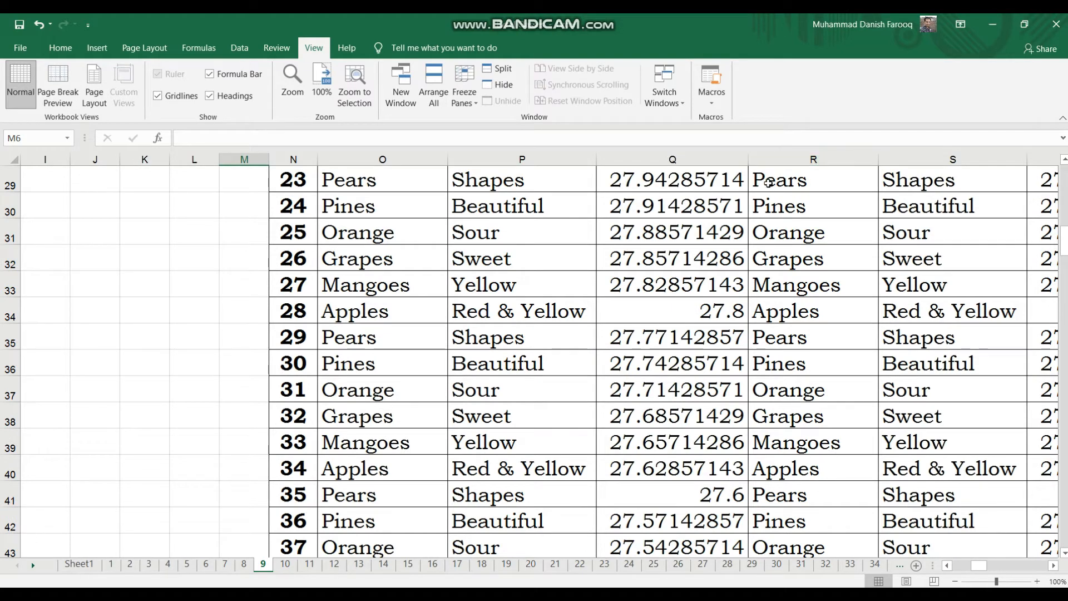
click(772, 335)
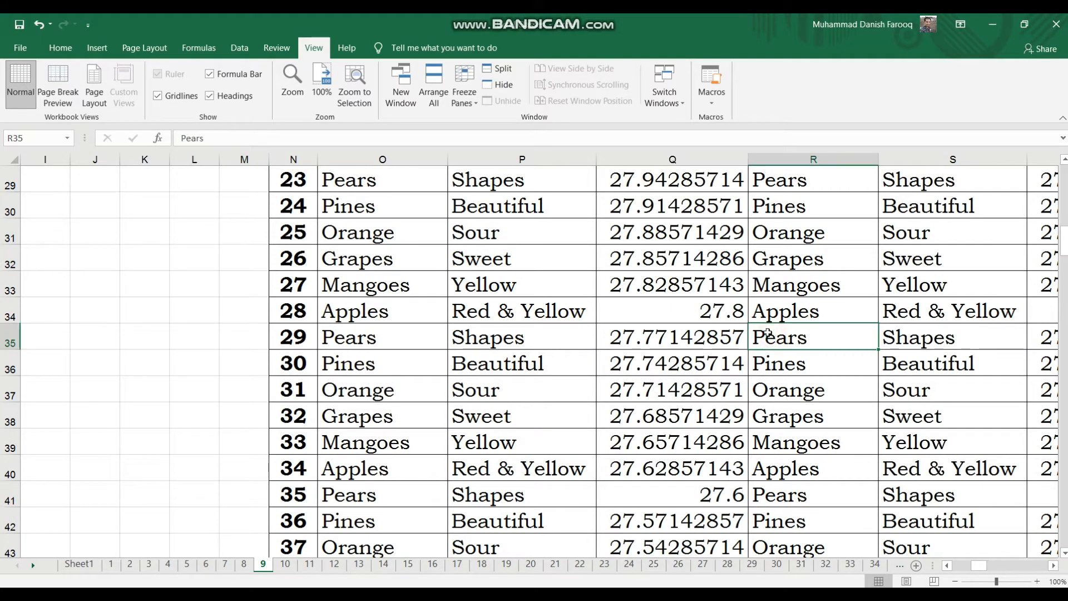
click(503, 69)
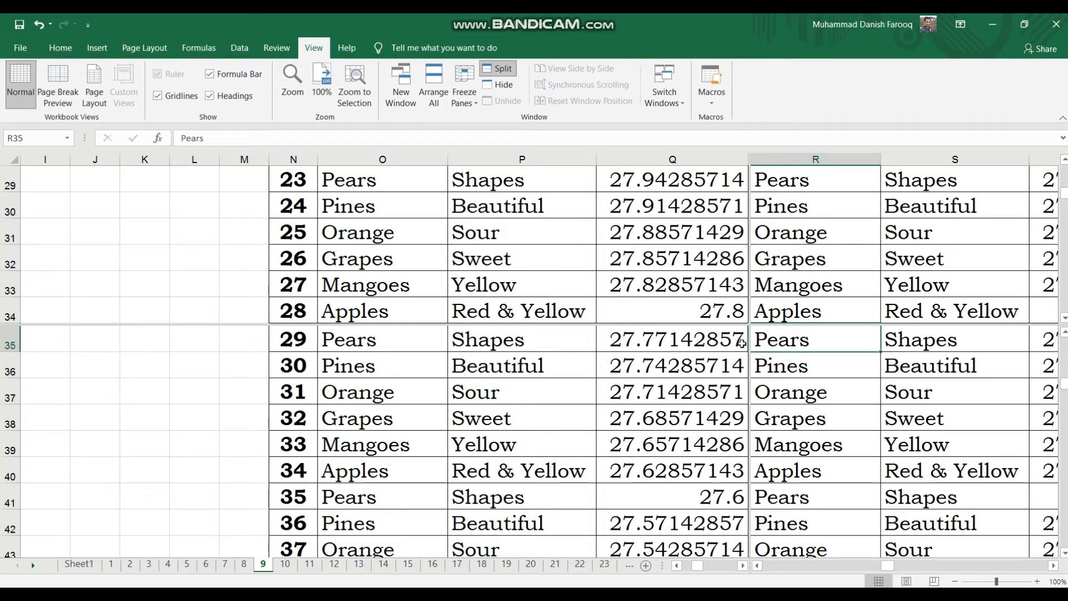
- Examine how the lower panes move through the rows and the right-hand panes through the columns of the split sheet
scroll(676, 265, up, 5)
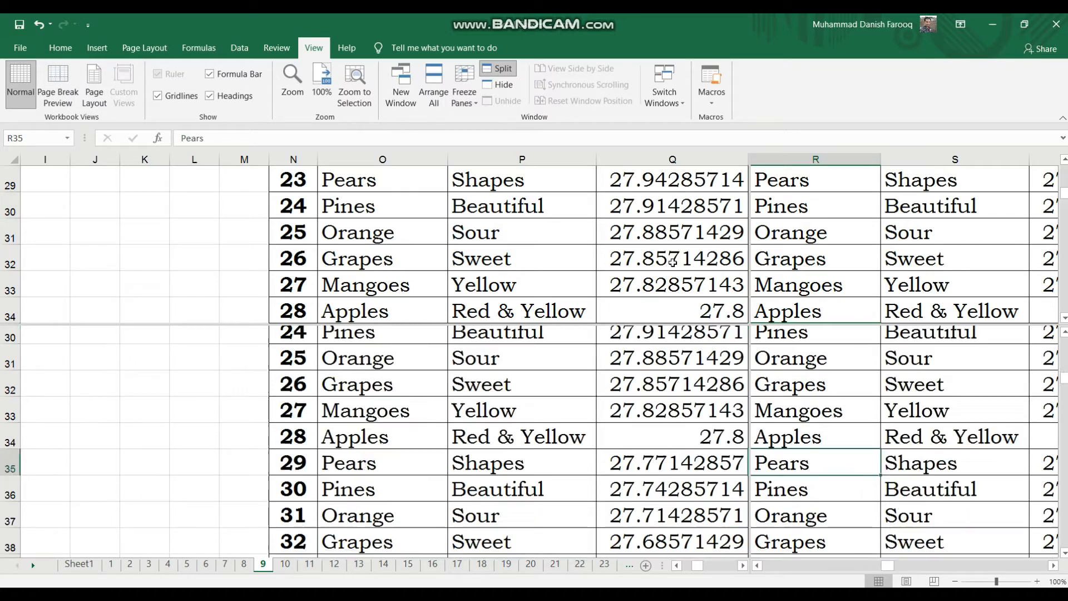
scroll(672, 261, down, 5)
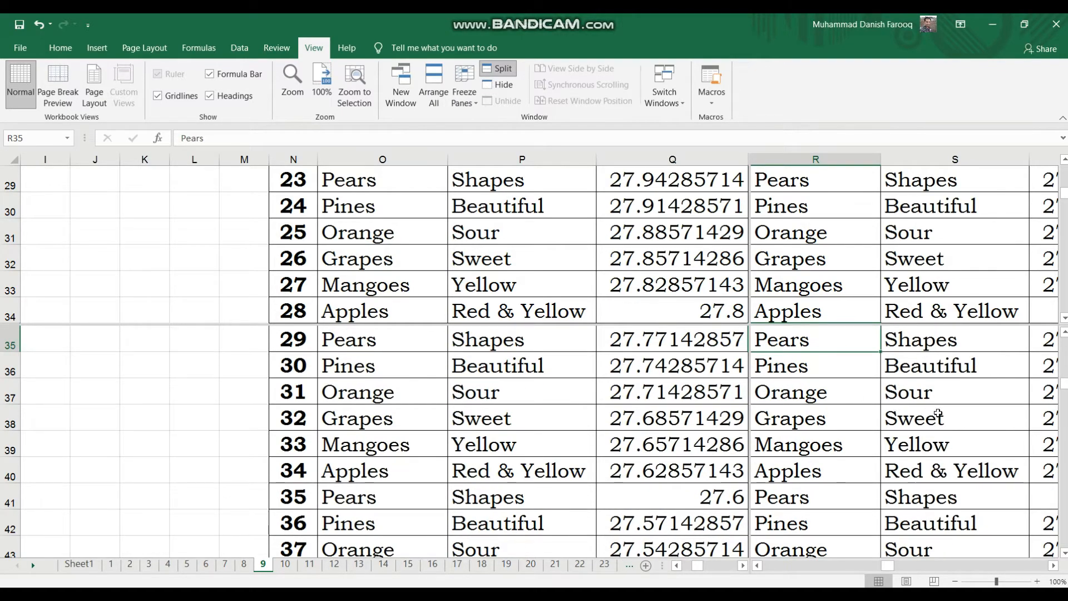
scroll(921, 417, right, 3)
scroll(921, 416, left, 7)
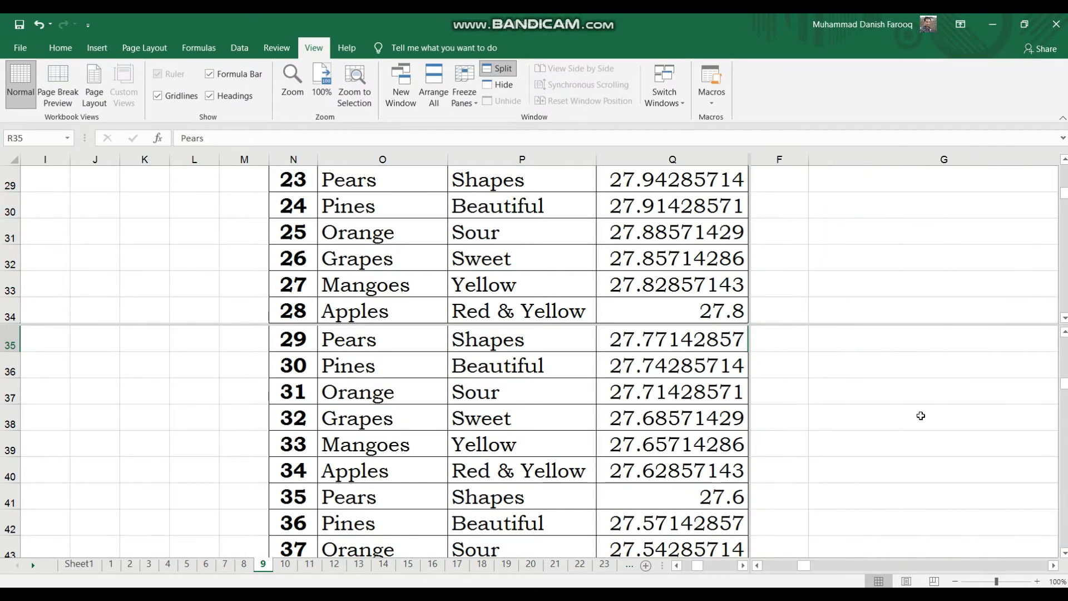
scroll(921, 416, right, 4)
scroll(921, 416, right, 5)
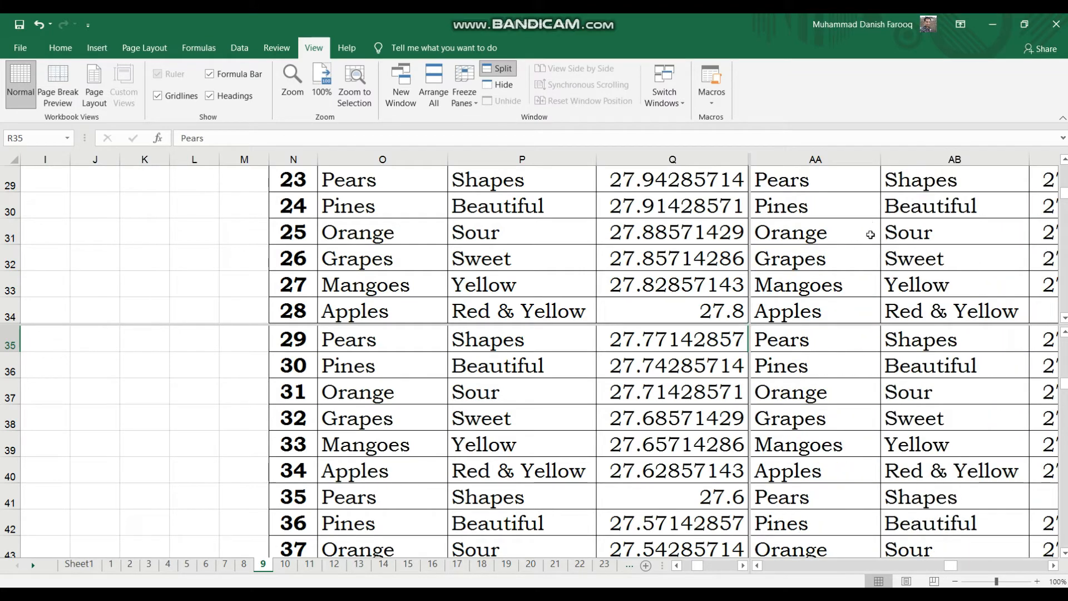
scroll(868, 240, up, 11)
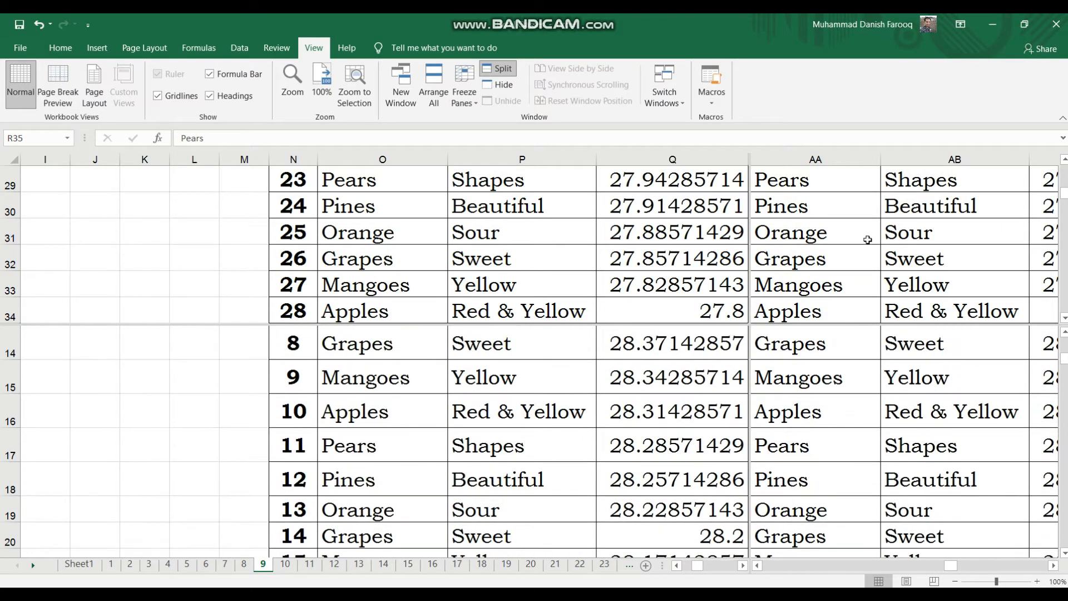
scroll(868, 239, down, 2)
- Activate the upper-right pane at cells AA31 and AA17 and browse the upper panes' rows against the fixed lower panes
click(868, 240)
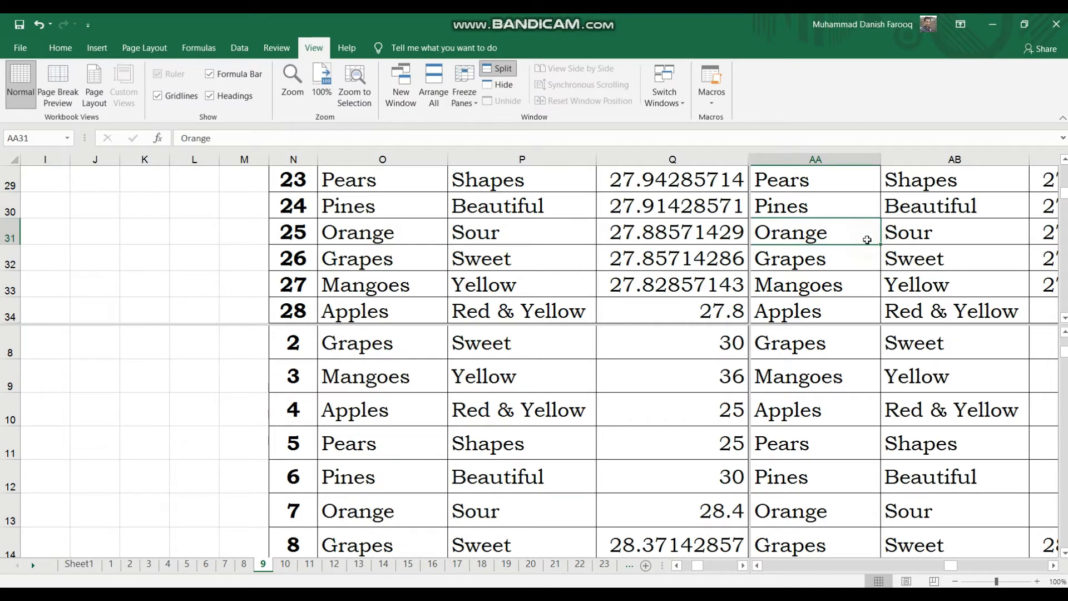
scroll(868, 240, down, 5)
scroll(868, 240, up, 5)
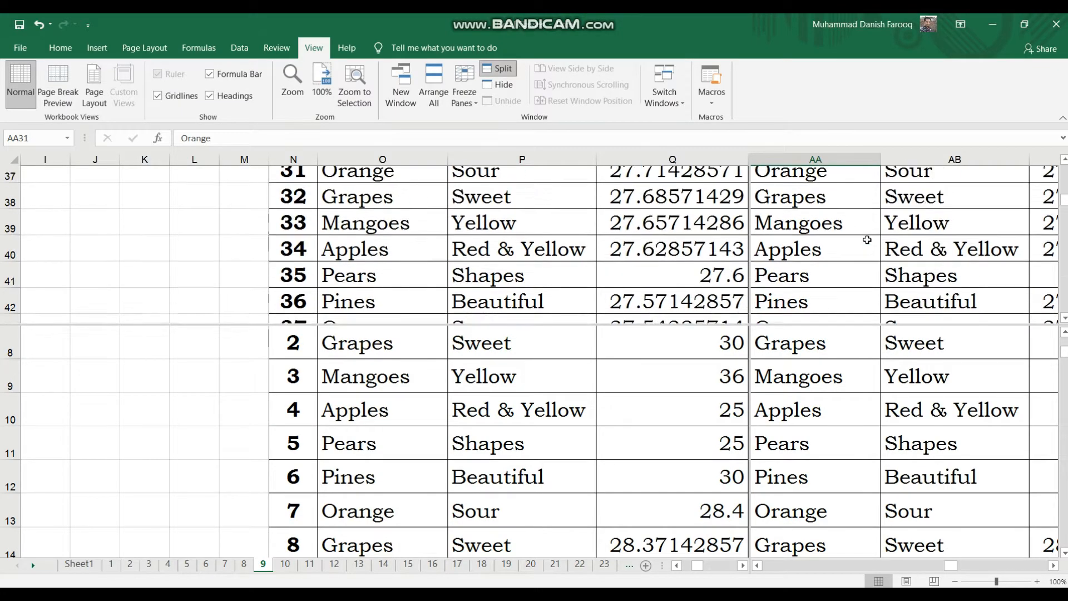
scroll(868, 239, up, 5)
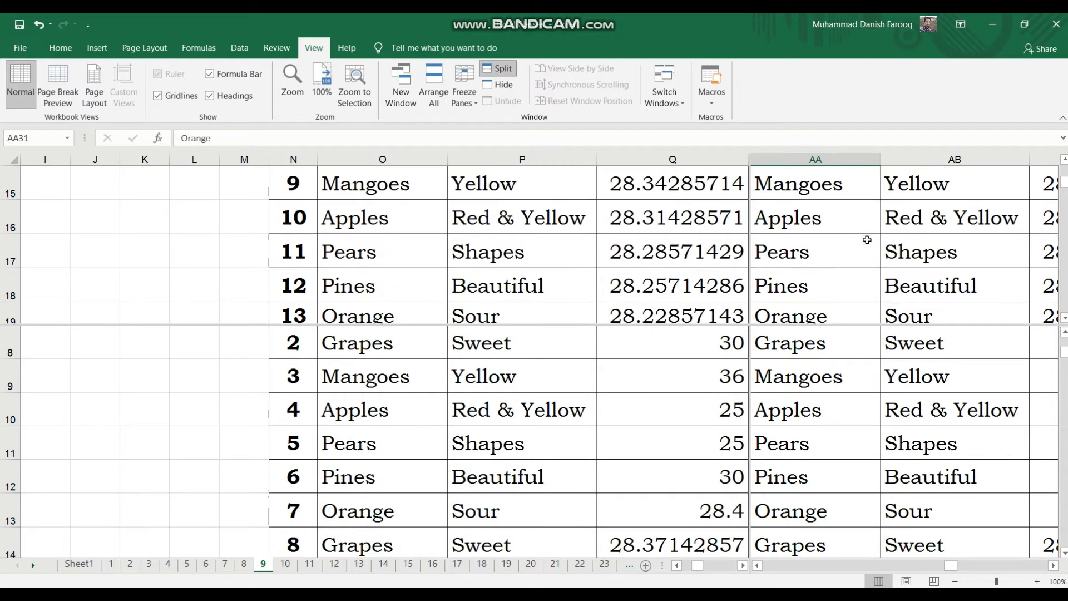
click(841, 248)
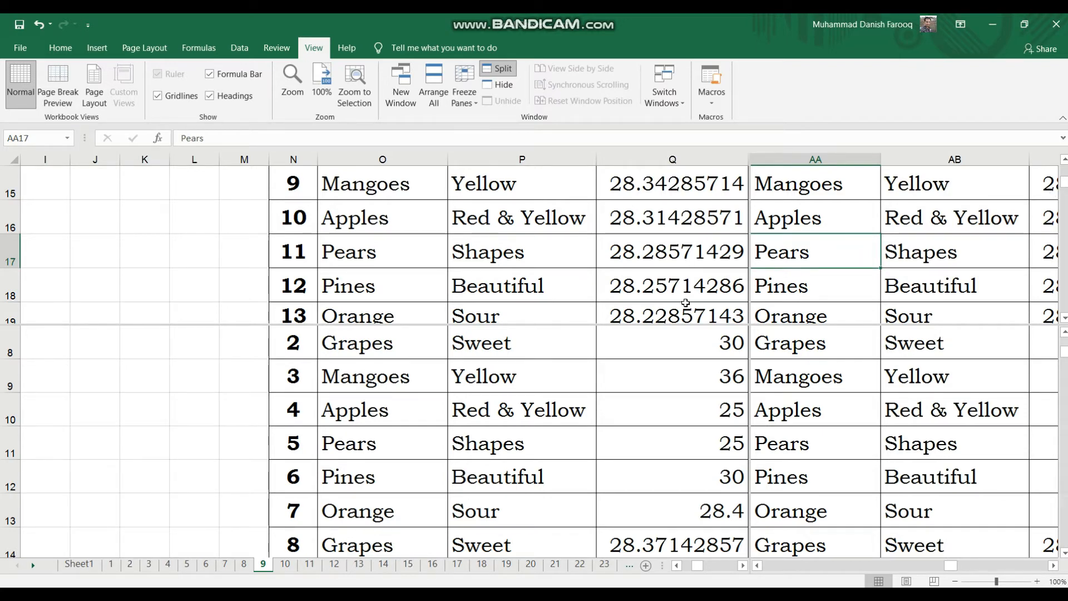
scroll(697, 246, up, 5)
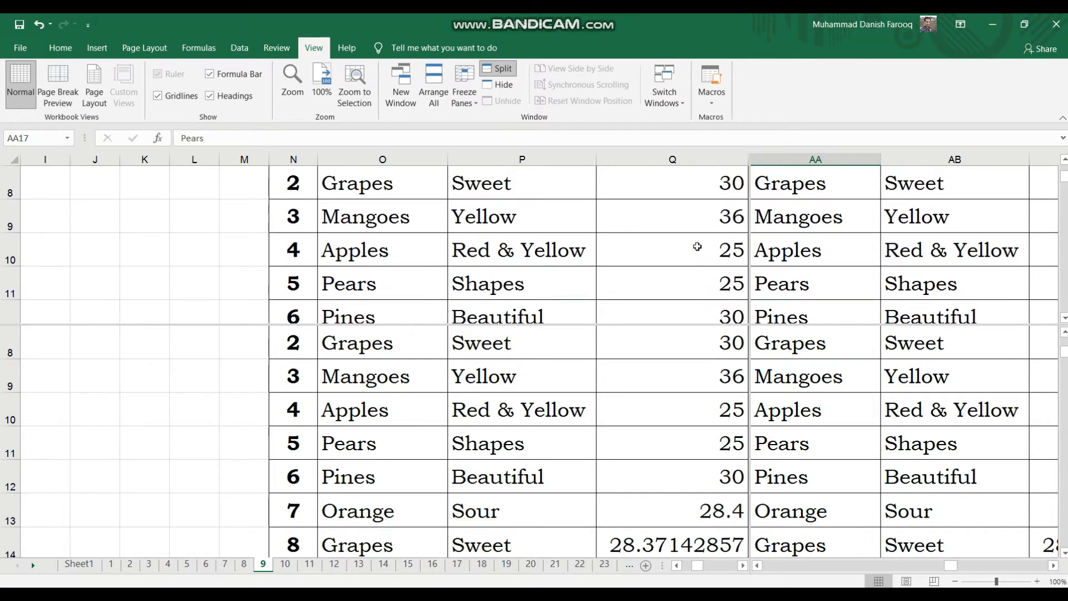
scroll(697, 246, down, 5)
scroll(697, 246, down, 5)
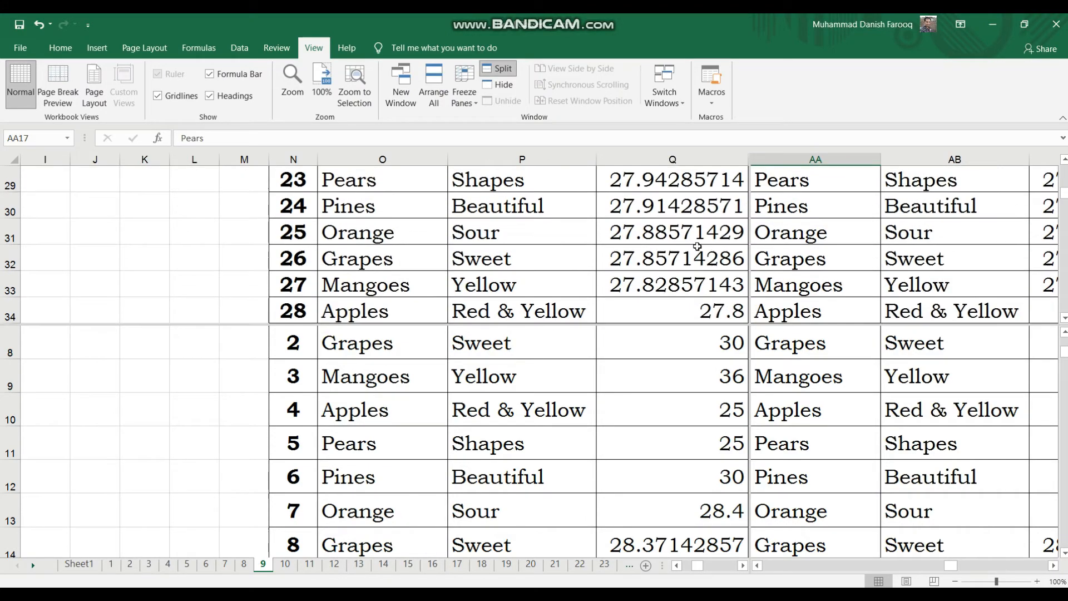
- Activate the left-hand panes at cells P32 and AI10 and browse their columns separately from the right-hand panes
click(556, 248)
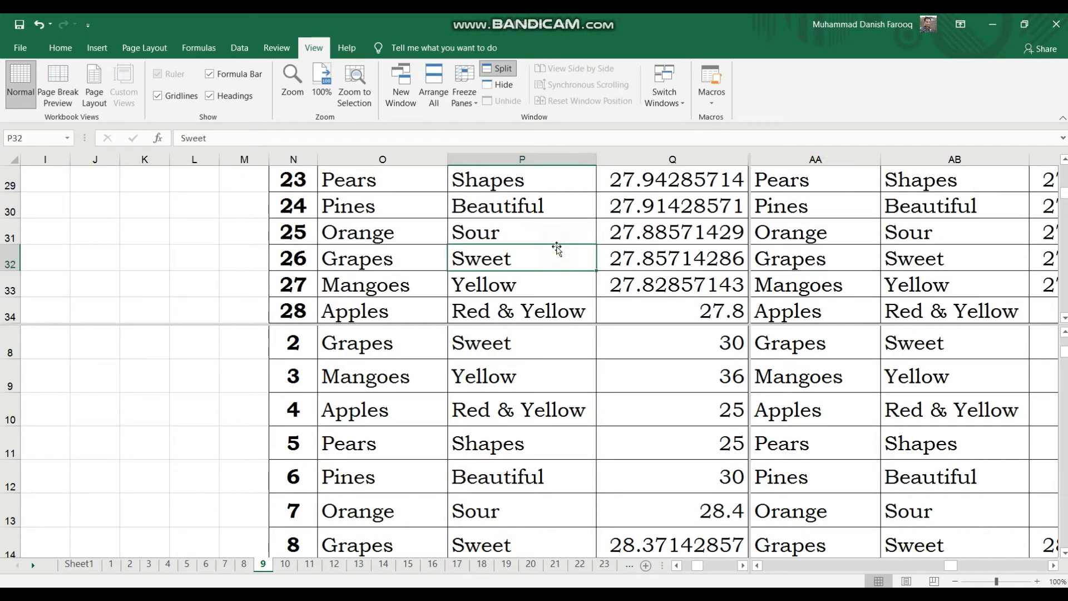
scroll(556, 248, right, 8)
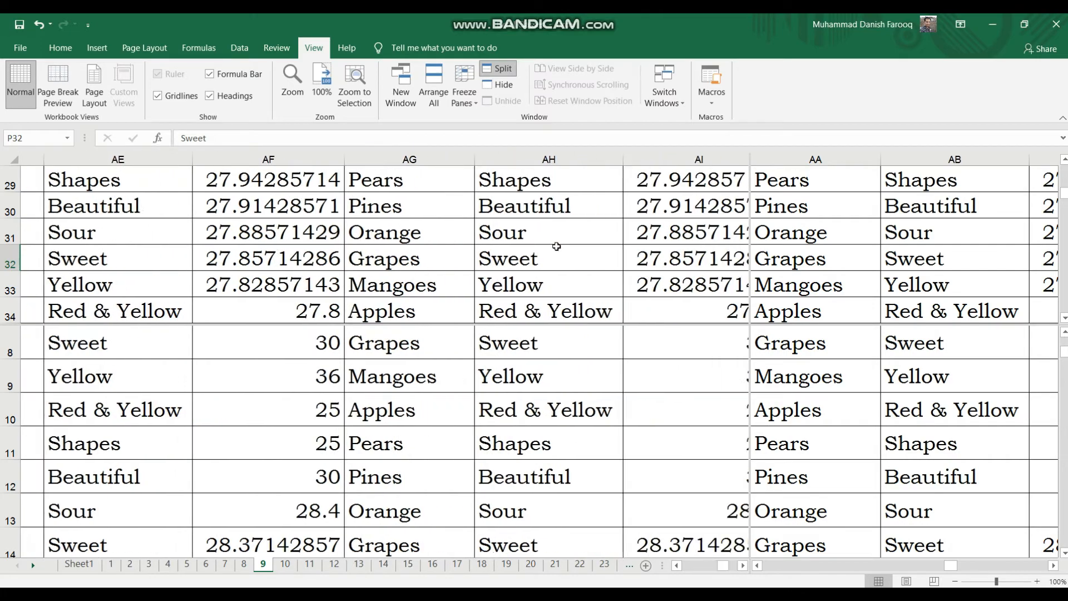
scroll(553, 295, right, 1)
click(523, 410)
scroll(525, 412, left, 2)
scroll(525, 413, left, 3)
scroll(525, 412, right, 4)
scroll(524, 413, left, 5)
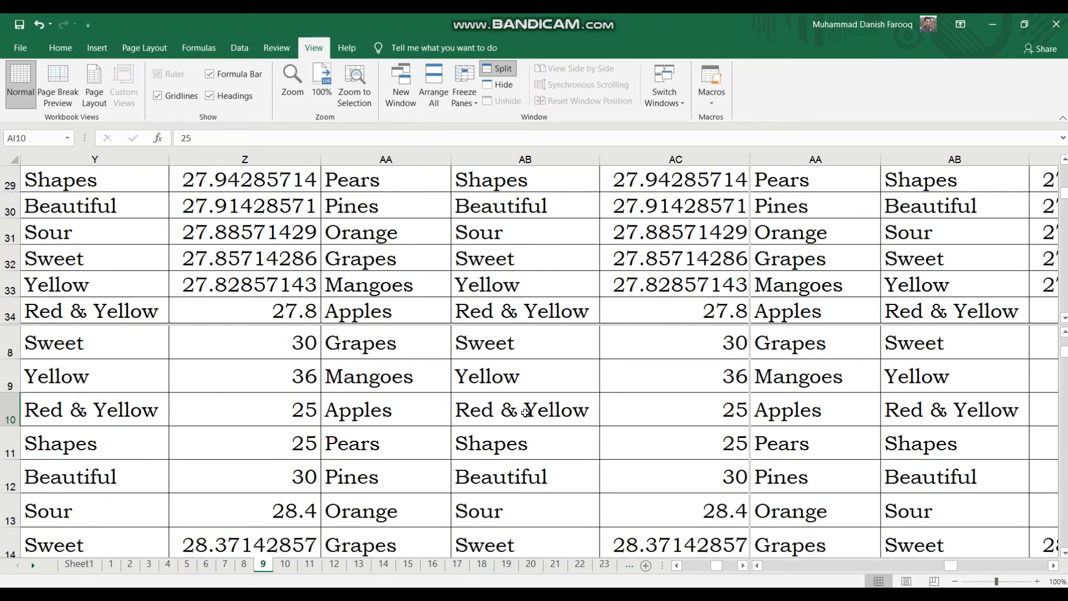
- Browse the lower panes from the table header down past row 64 while keeping rows 29 to 34 in the upper panes
scroll(526, 412, up, 3)
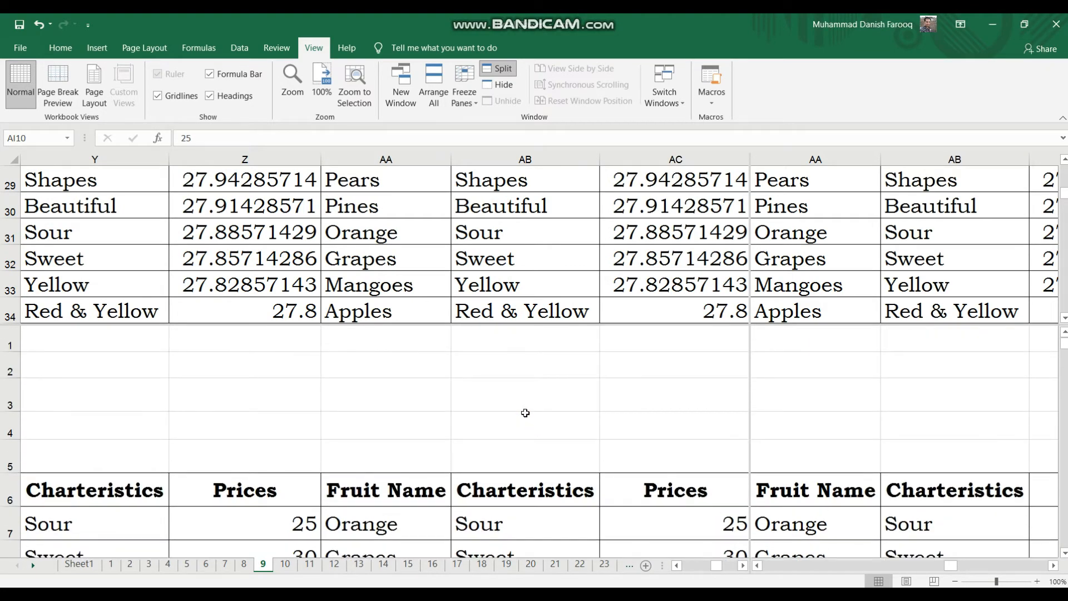
scroll(525, 412, down, 7)
scroll(525, 413, up, 7)
scroll(525, 412, down, 16)
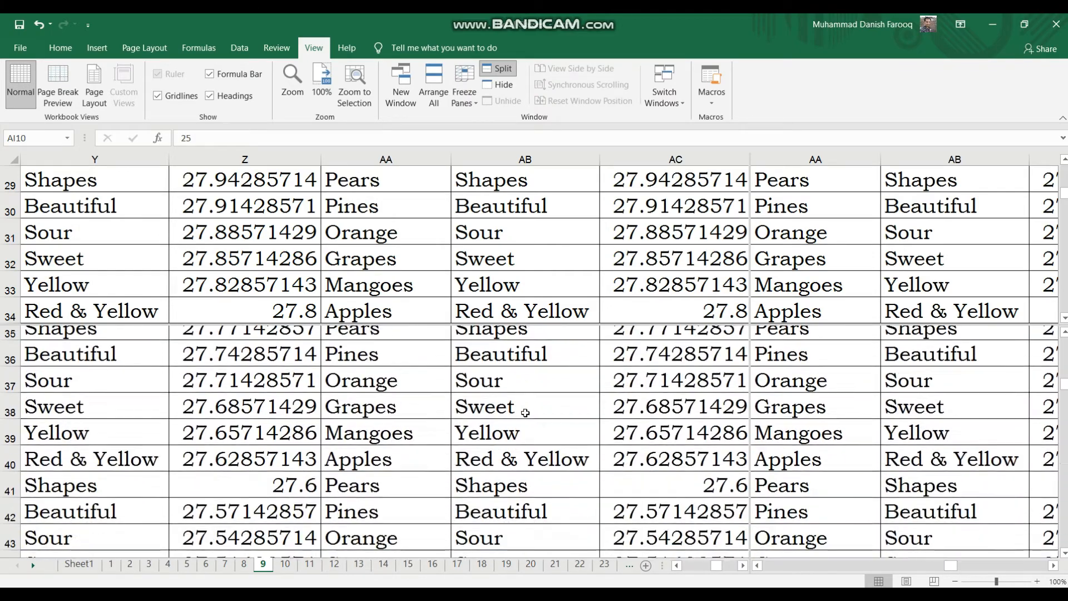
scroll(526, 412, down, 5)
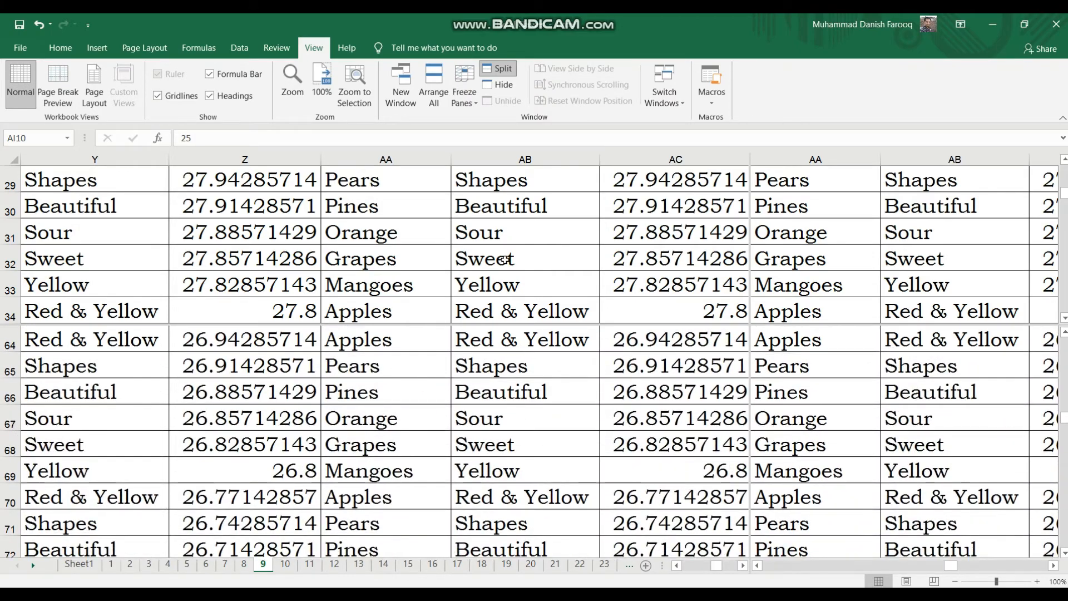
scroll(505, 259, up, 9)
- Compare row movement in the upper and lower panes by activating cell AB32, a lower-right pane cell, and cell AA16 in turn
click(505, 259)
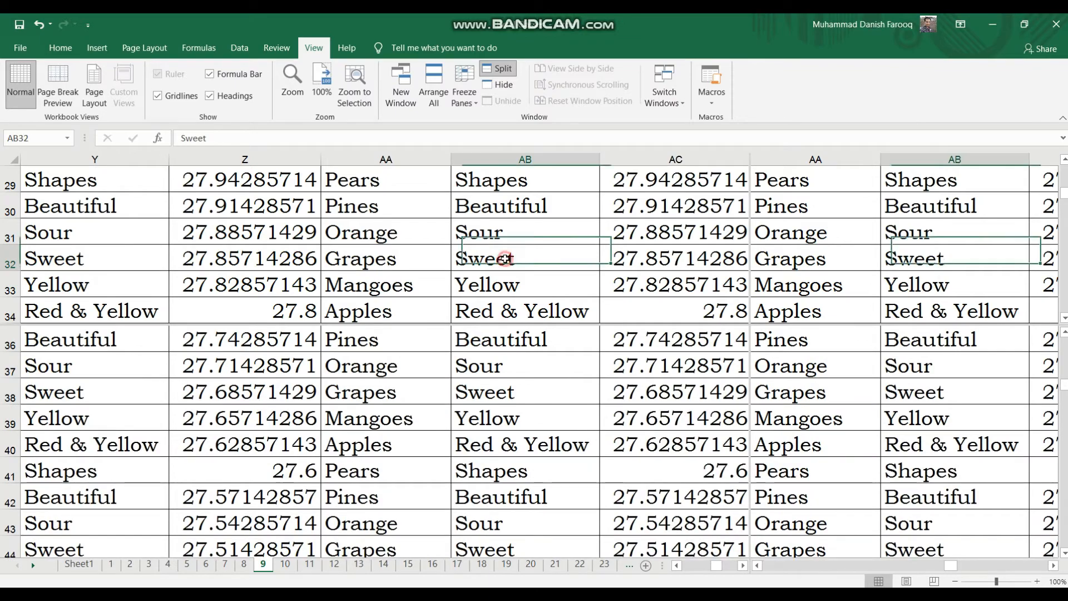
scroll(505, 258, up, 9)
scroll(505, 259, down, 5)
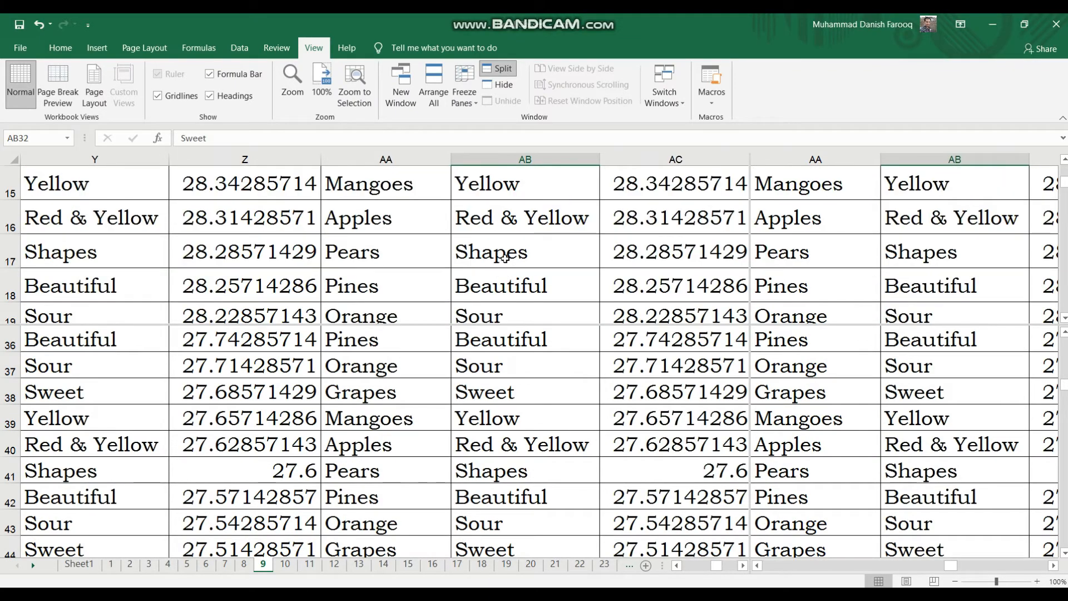
click(846, 456)
scroll(846, 457, down, 7)
scroll(846, 460, up, 9)
scroll(846, 459, up, 10)
click(806, 208)
scroll(806, 206, down, 5)
scroll(806, 207, up, 3)
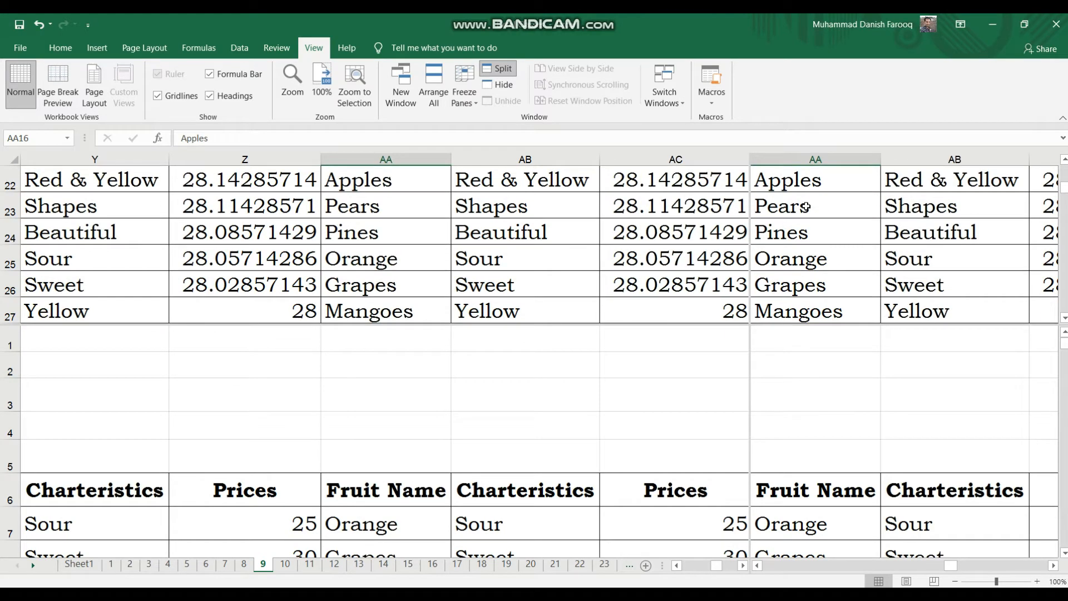
- Remove the horizontal split between the upper and lower panes, select cell AB25, and turn off the remaining vertical split
double_click(696, 323)
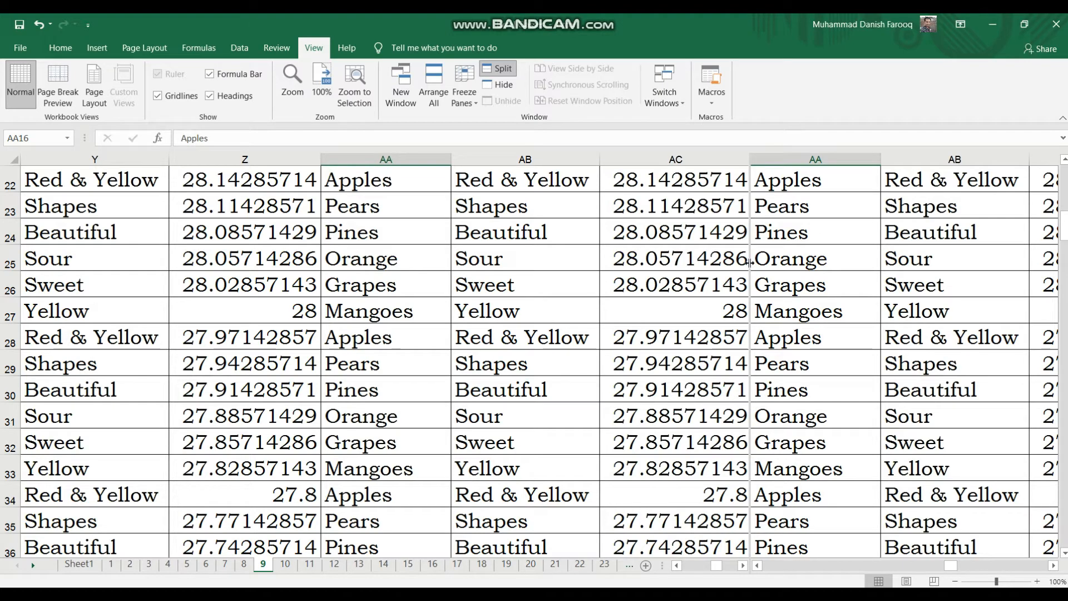
key(F2)
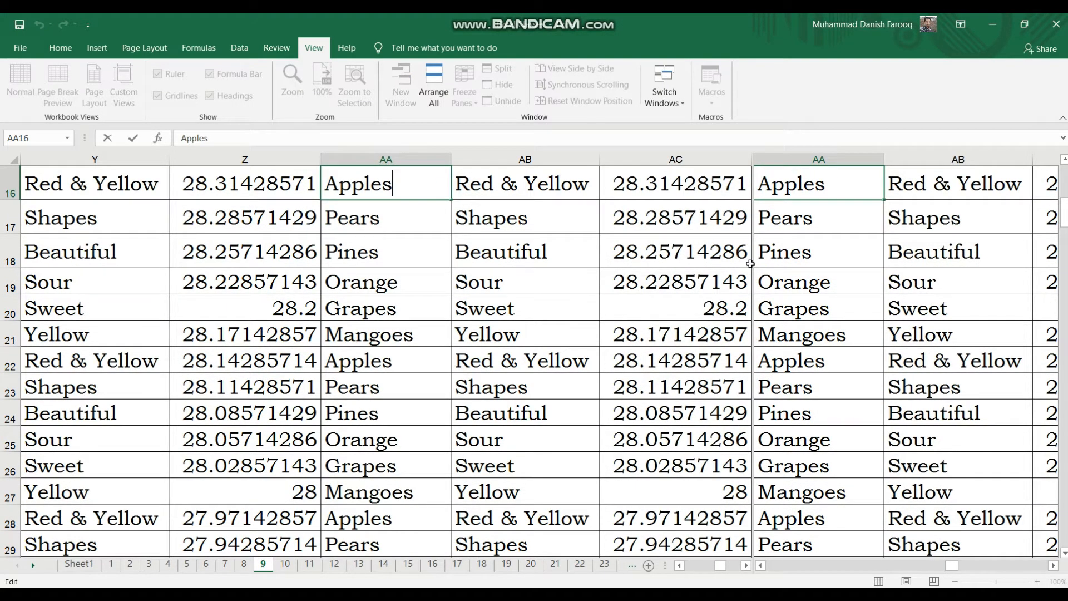
scroll(801, 345, left, 2)
scroll(800, 344, left, 2)
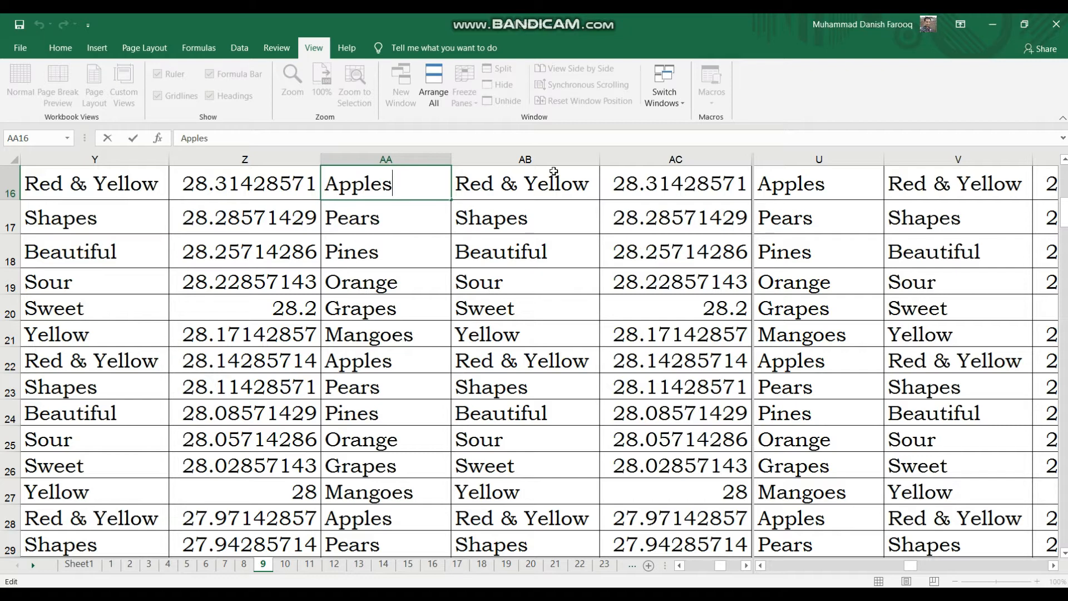
click(510, 444)
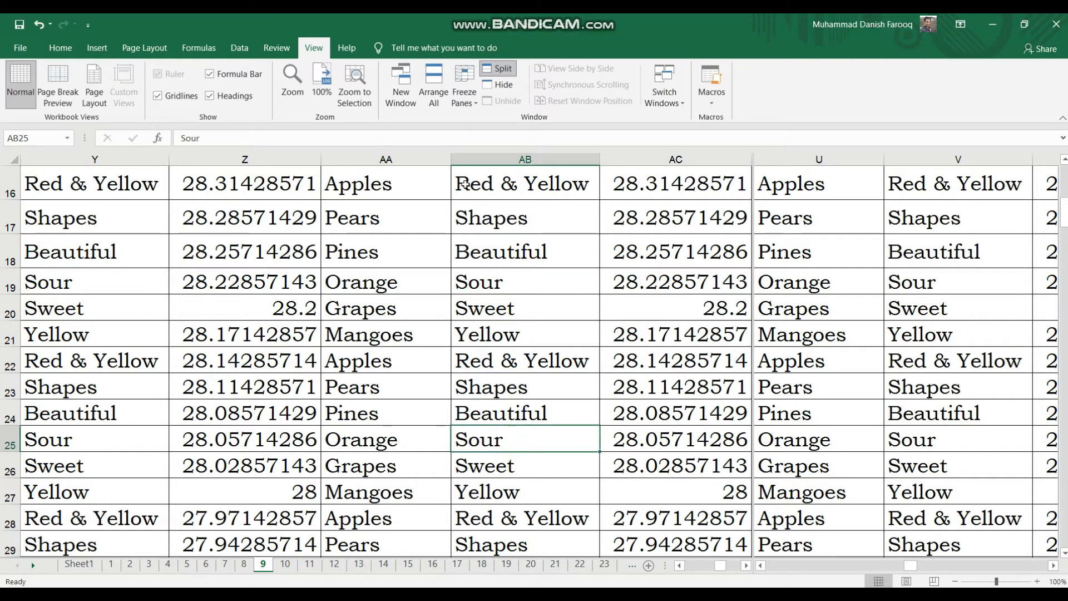
click(499, 72)
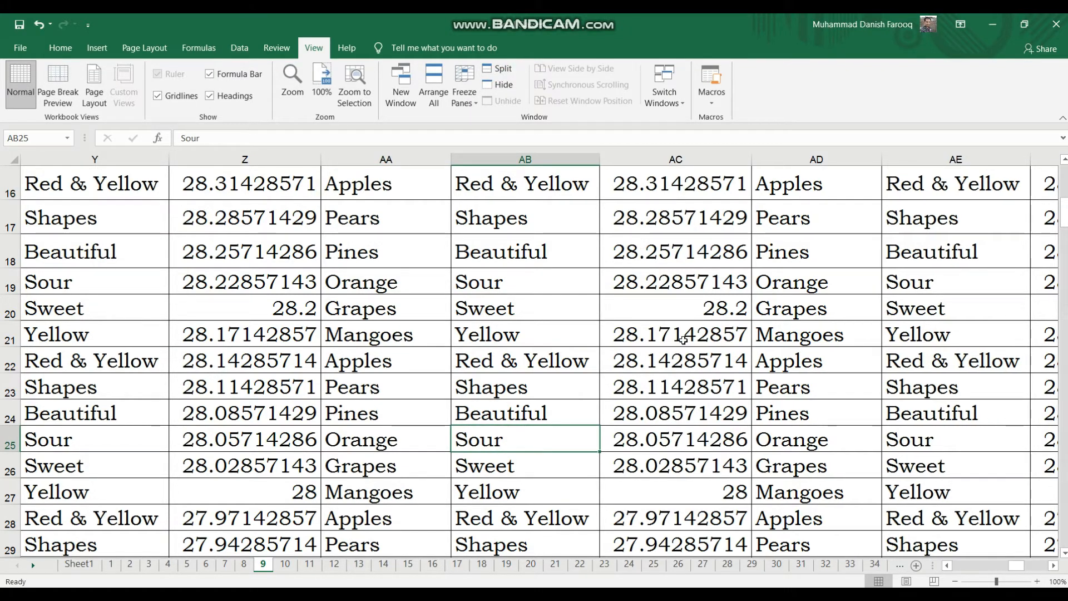
- Browse the unsplit table back to its Sr# column and check its rows from the header downward
scroll(683, 340, right, 1)
scroll(683, 340, left, 7)
scroll(683, 340, up, 5)
scroll(684, 340, down, 7)
scroll(683, 340, up, 7)
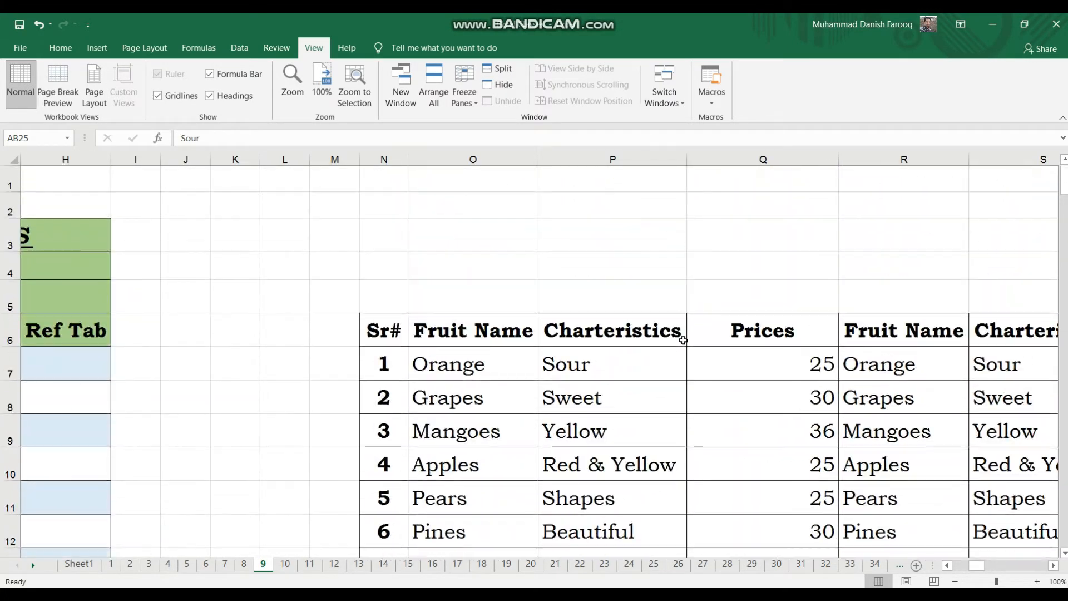
scroll(684, 340, down, 5)
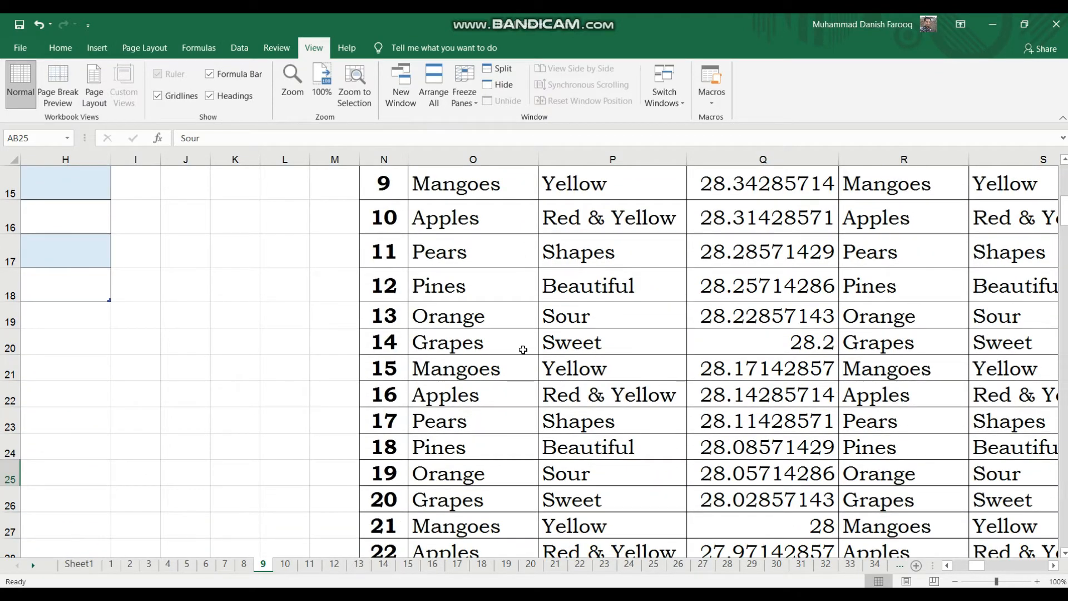
scroll(523, 350, up, 3)
scroll(522, 350, up, 3)
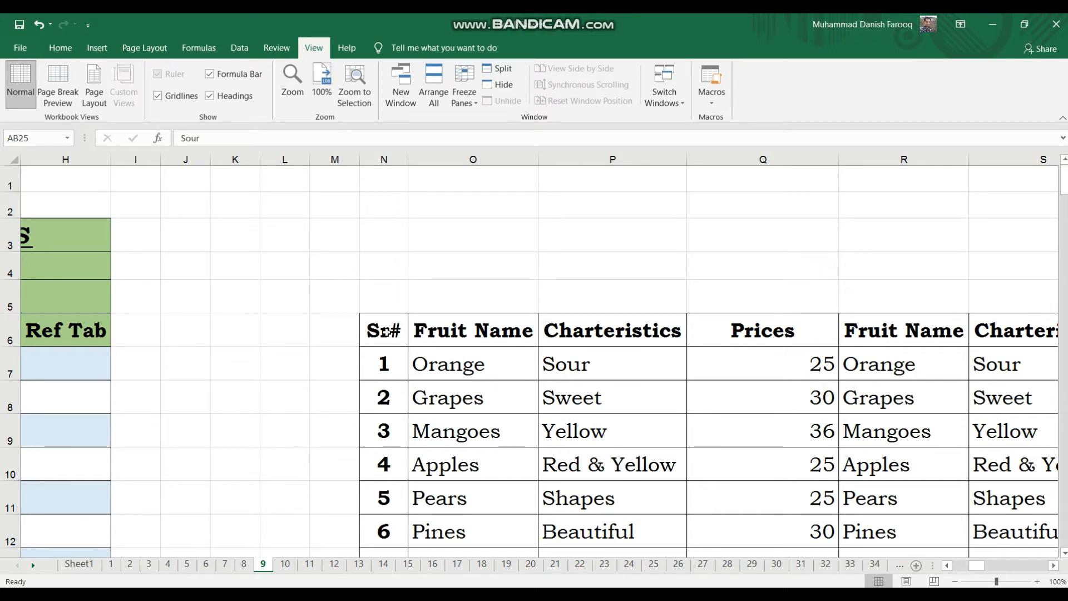
- Select the Sr# header in cell N6 and check whether the serial numbers and headers stay in view across distant columns and rows
click(386, 332)
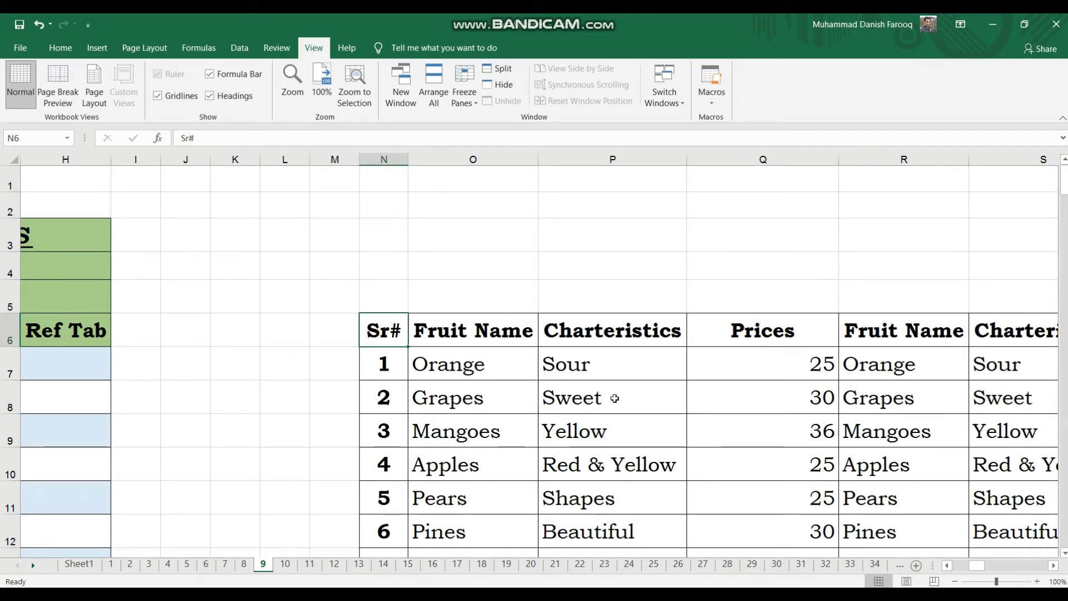
scroll(615, 399, right, 10)
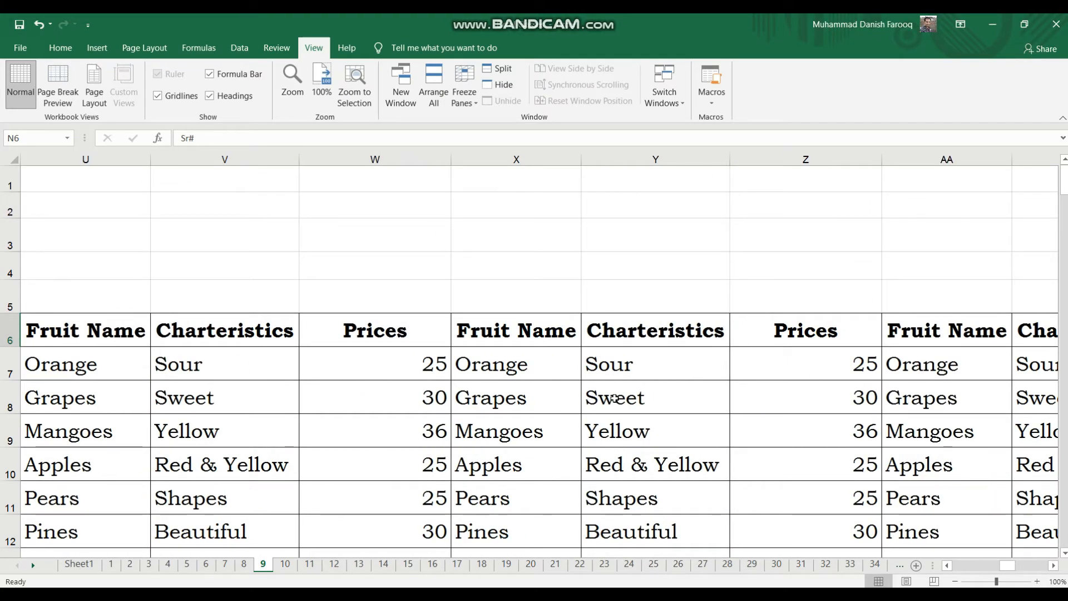
scroll(615, 399, down, 7)
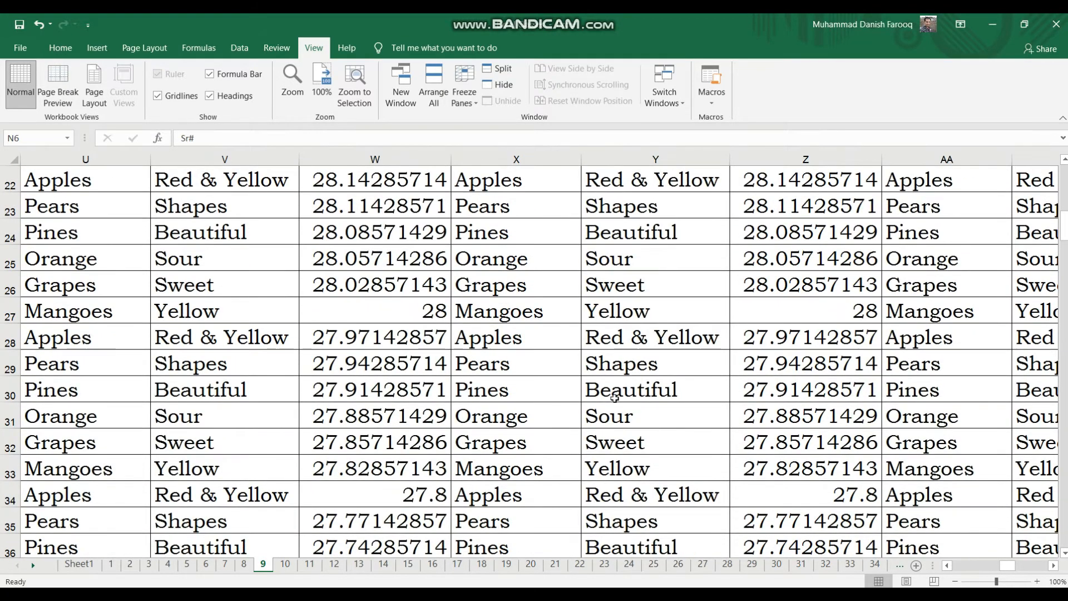
scroll(615, 398, up, 7)
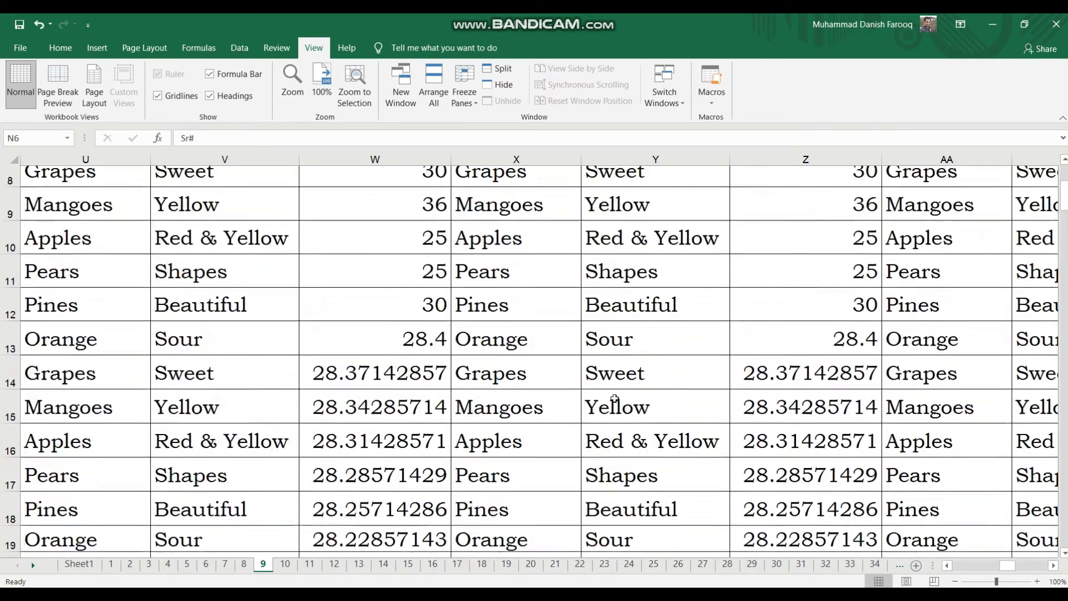
scroll(615, 398, down, 5)
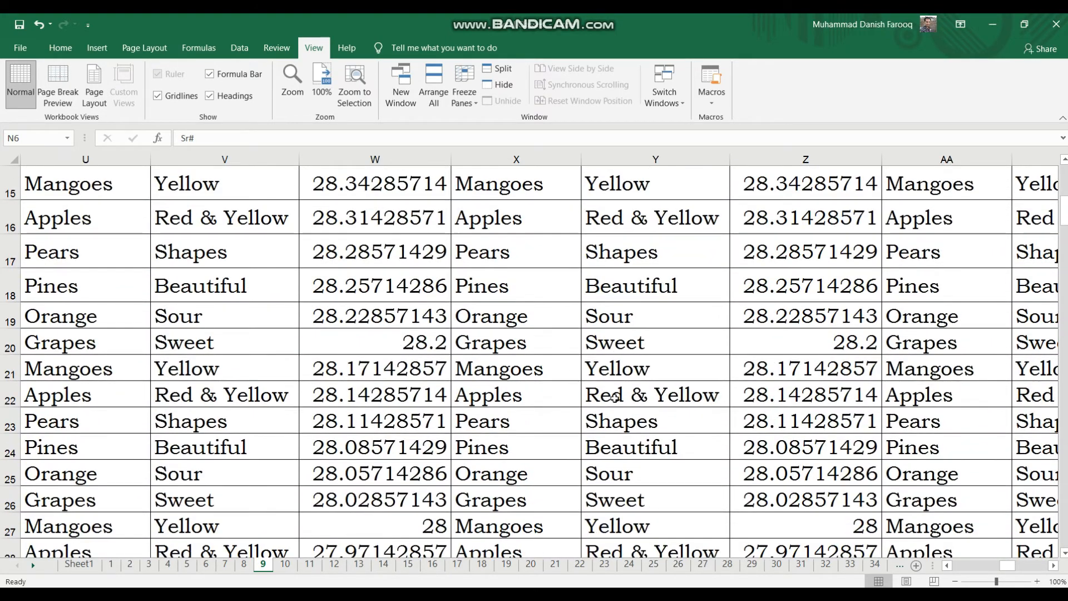
scroll(615, 398, up, 2)
scroll(615, 398, up, 3)
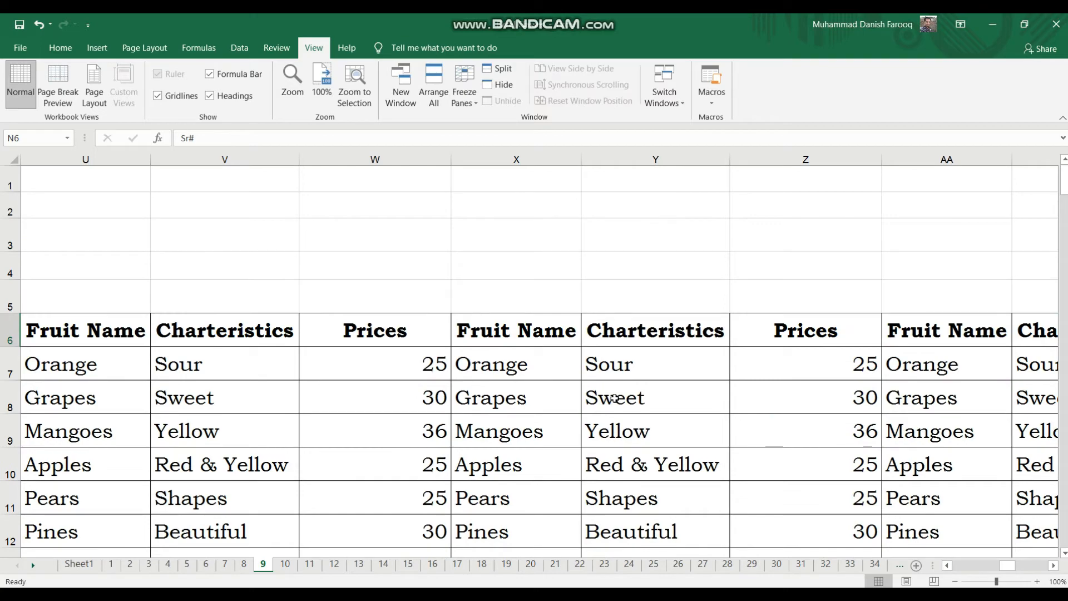
scroll(614, 398, down, 7)
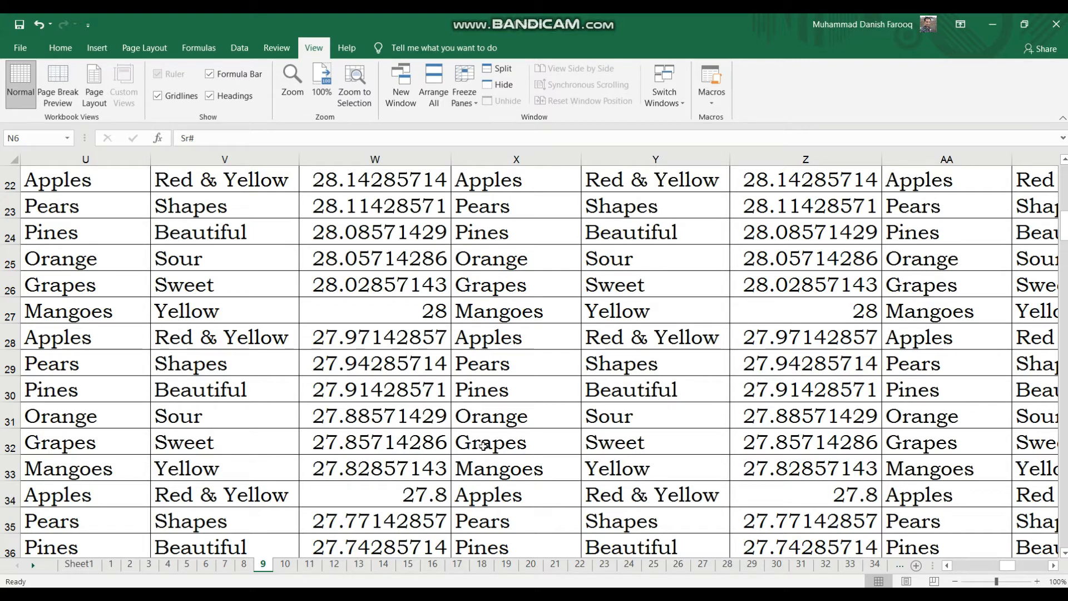
scroll(482, 440, left, 3)
scroll(482, 440, left, 6)
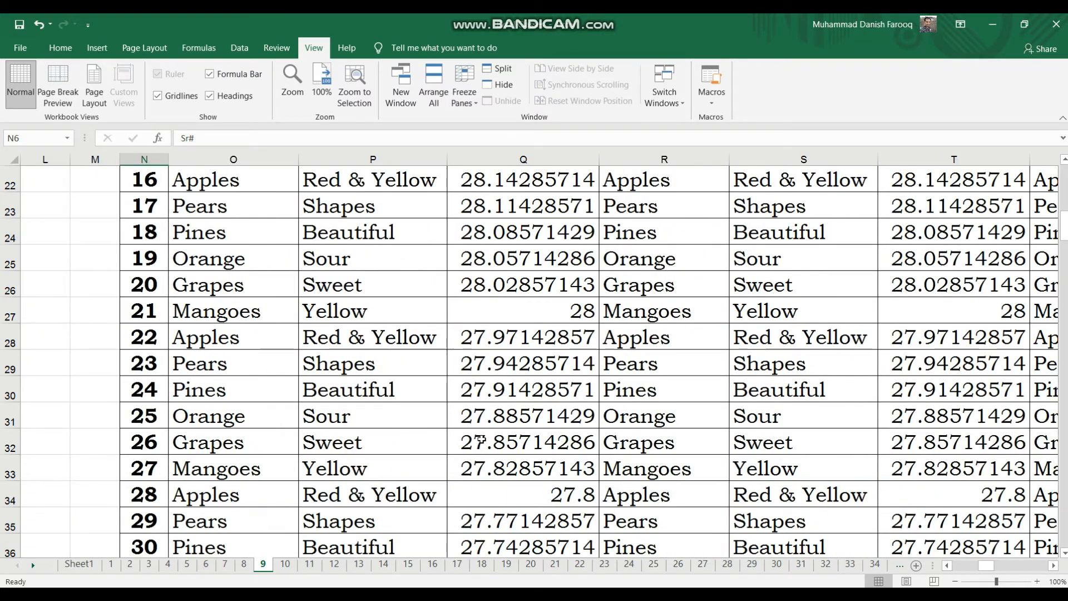
scroll(482, 440, up, 7)
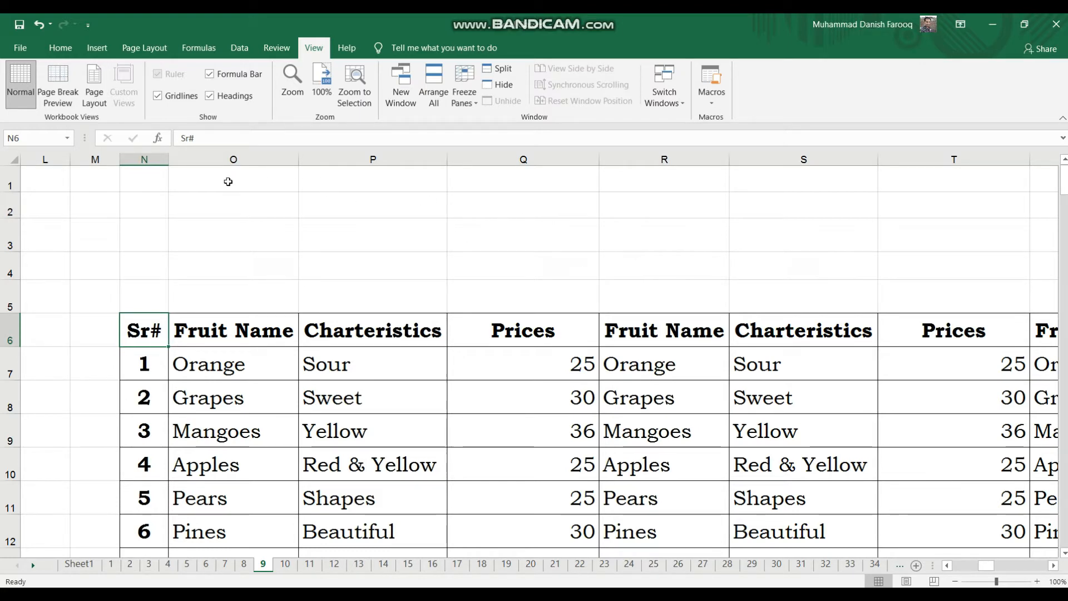
- Freeze the columns through the Sr# column by applying Freeze Panes at cell O1
click(207, 181)
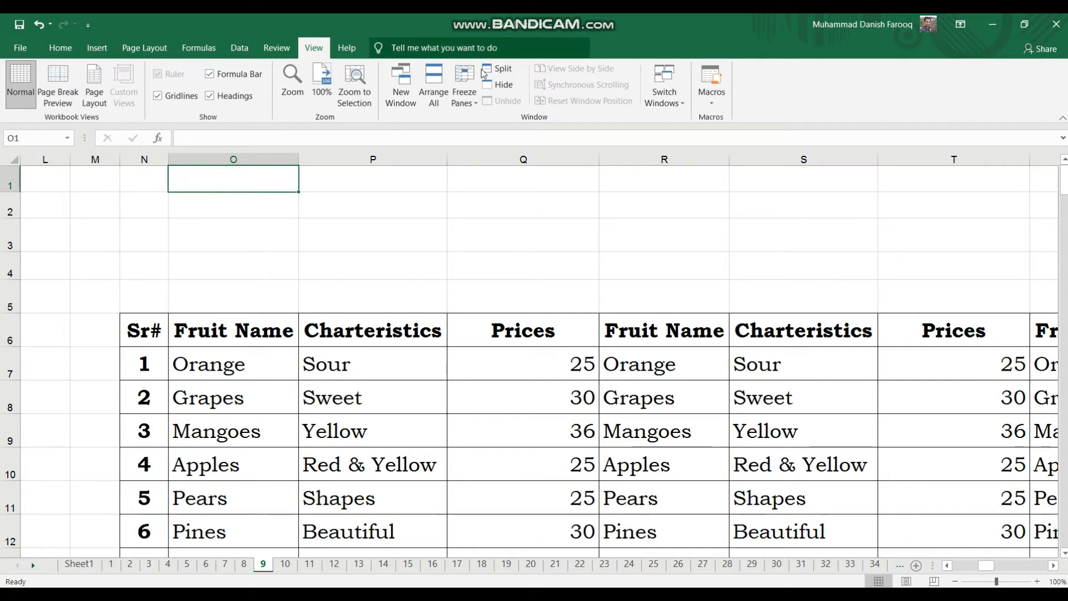
click(464, 94)
click(497, 127)
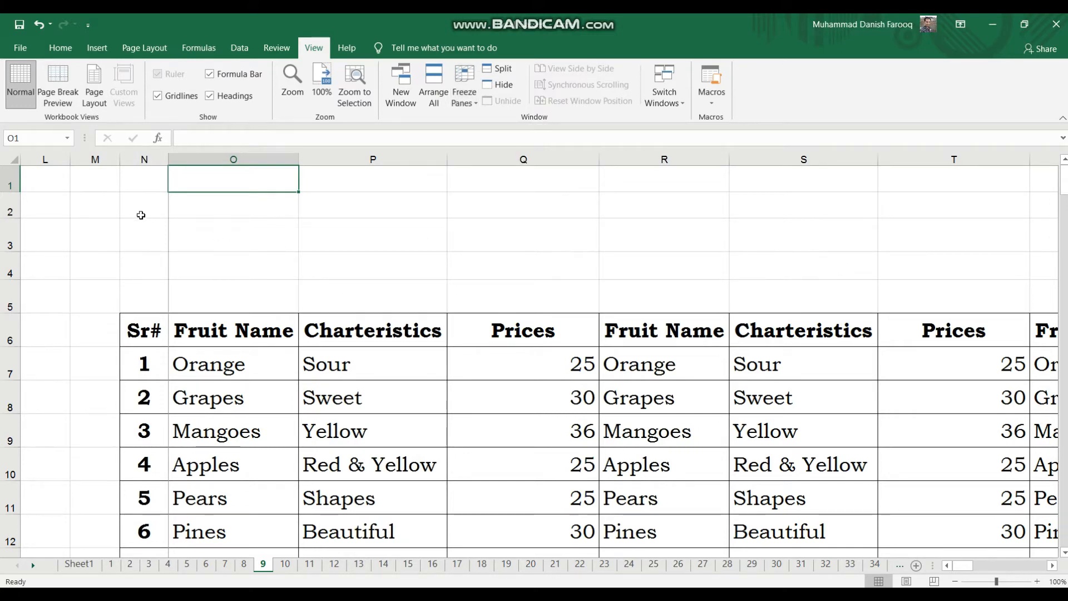
- Browse the columns from O past AO to the empty columns and back, checking them against the frozen Sr# column
scroll(140, 215, right, 3)
scroll(141, 215, left, 3)
scroll(140, 215, right, 2)
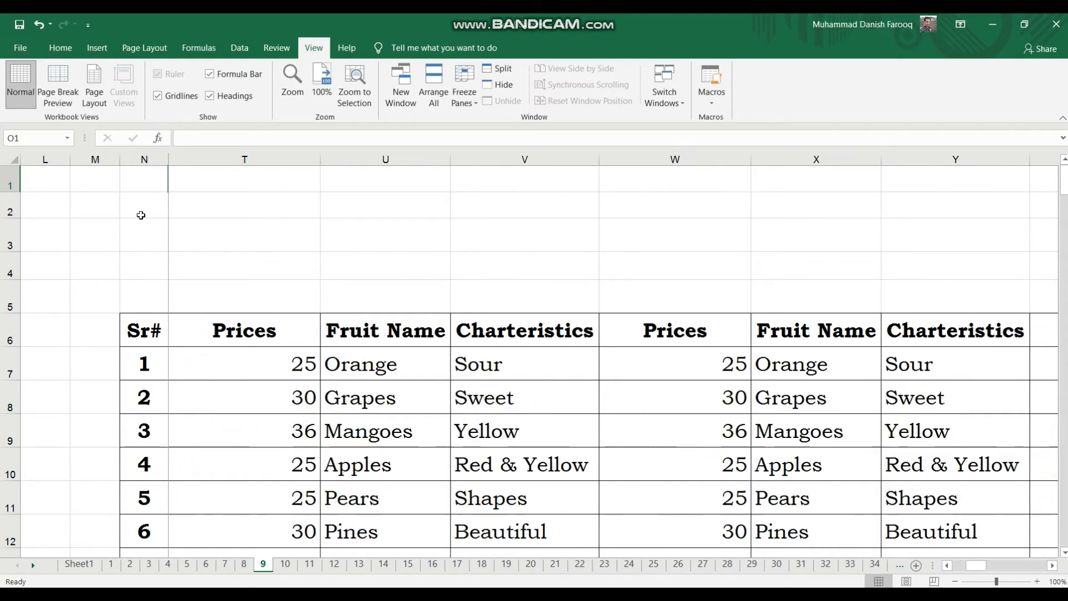
scroll(141, 215, left, 2)
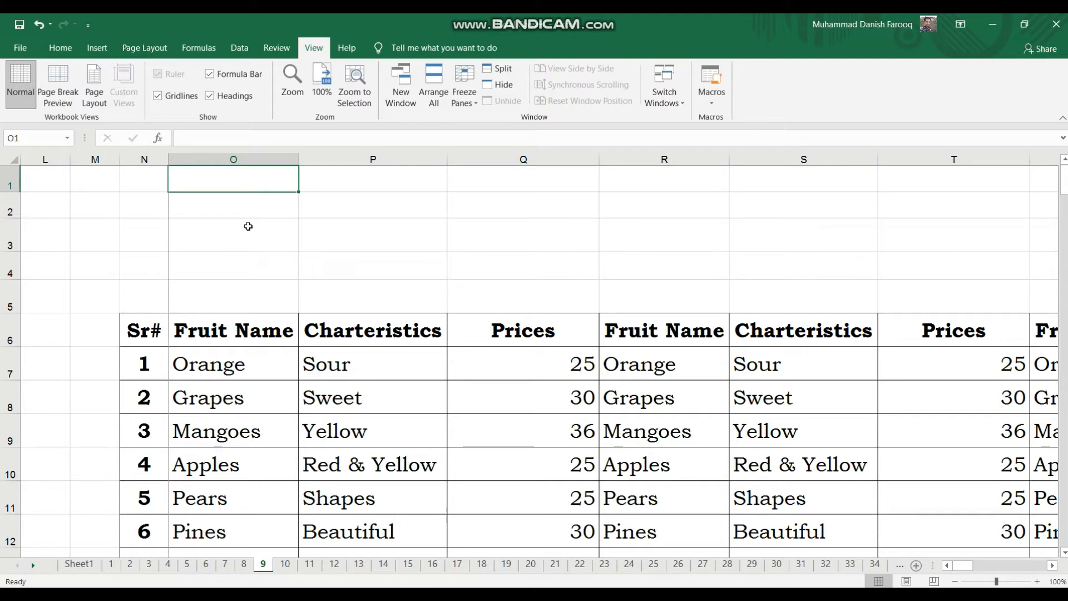
scroll(249, 227, right, 5)
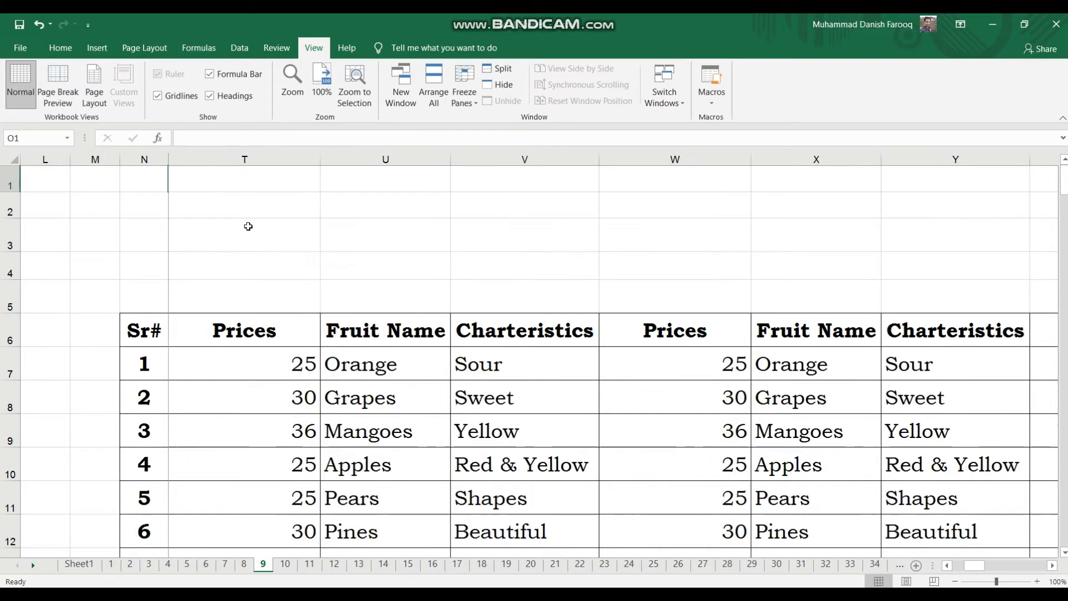
scroll(248, 227, right, 6)
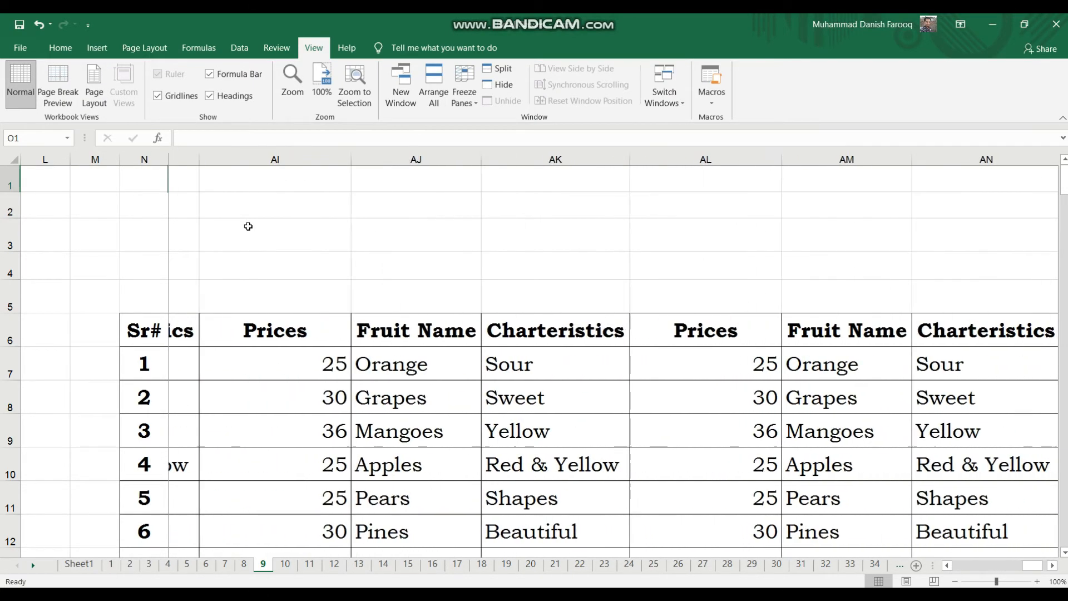
scroll(248, 227, right, 7)
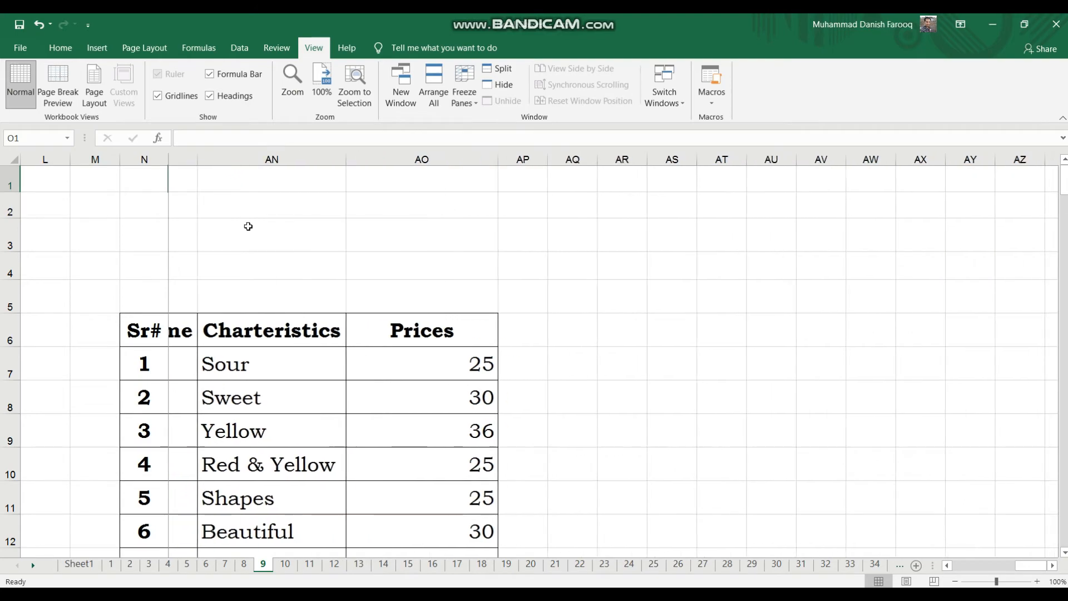
scroll(248, 226, right, 6)
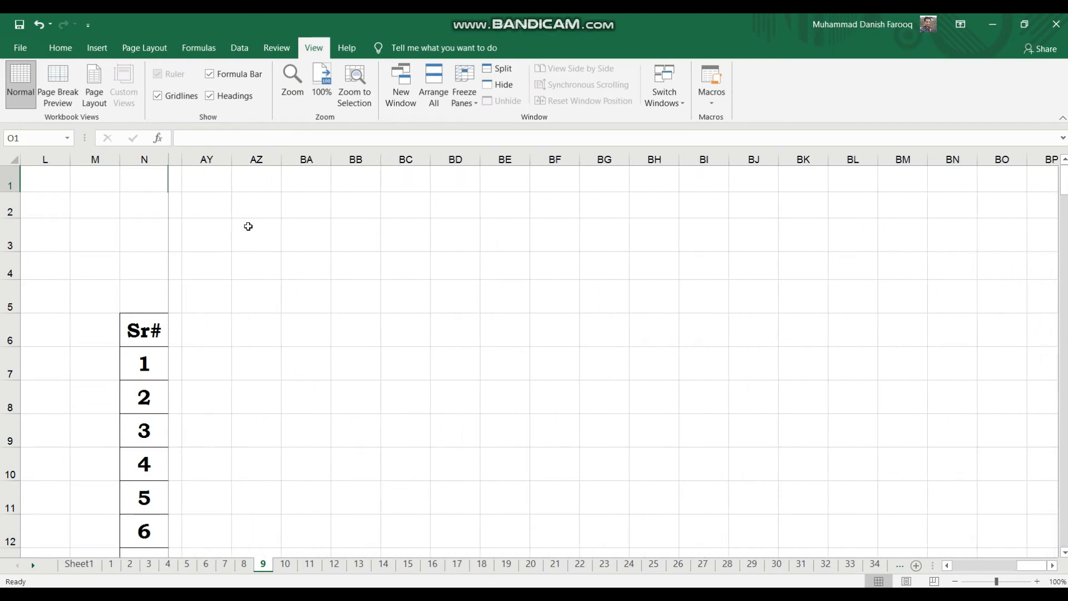
scroll(249, 226, left, 5)
scroll(248, 227, left, 15)
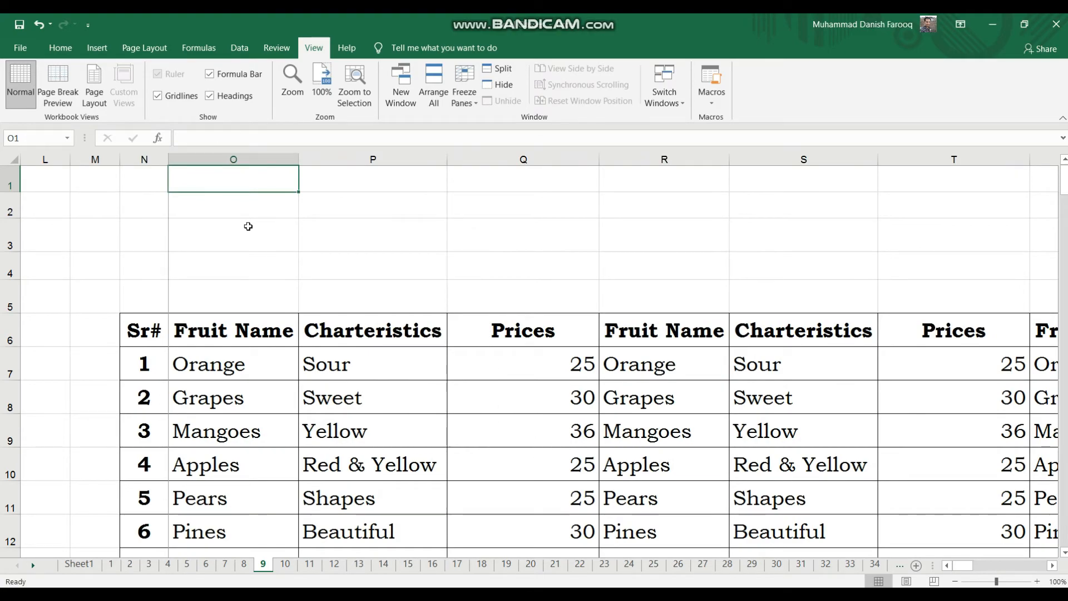
- Browse the rows down to row 50 and the columns across to AH with the Sr# column frozen, and return to the header row
scroll(249, 226, down, 3)
scroll(248, 226, down, 3)
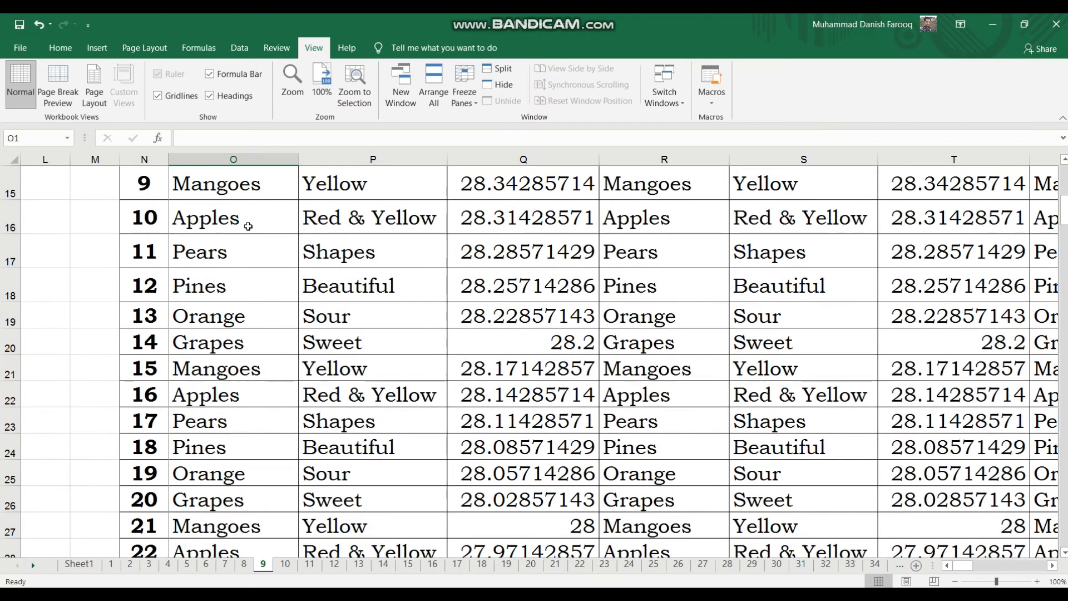
scroll(248, 226, down, 7)
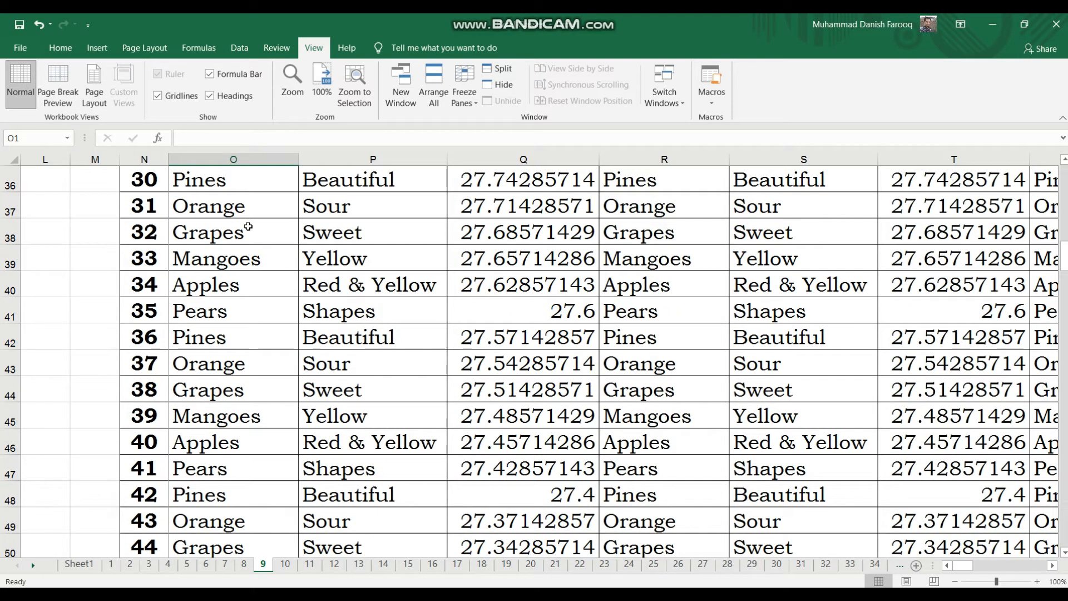
scroll(248, 227, right, 5)
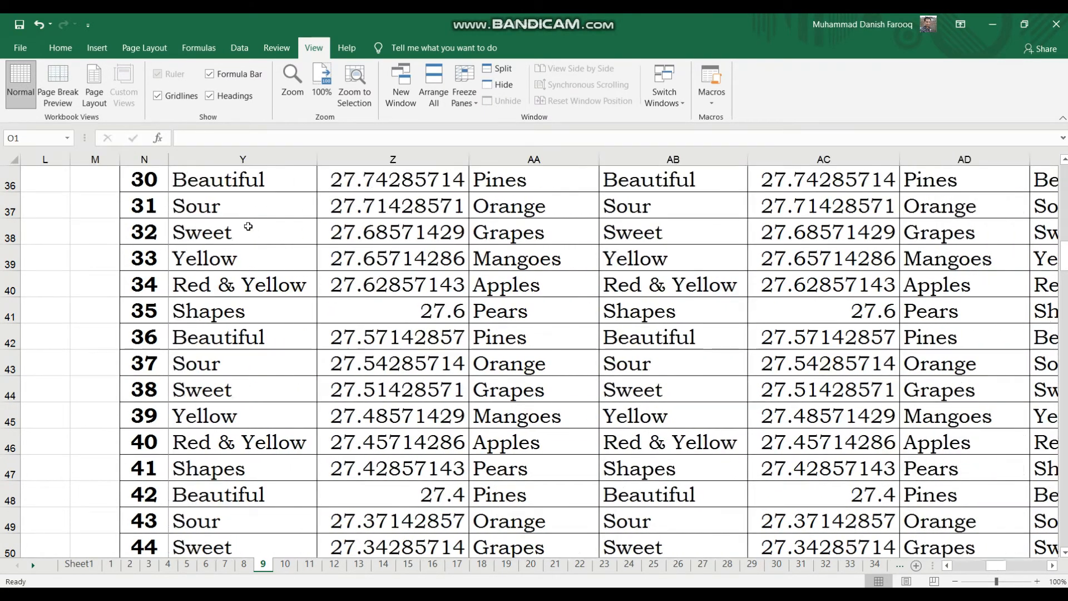
scroll(249, 226, right, 2)
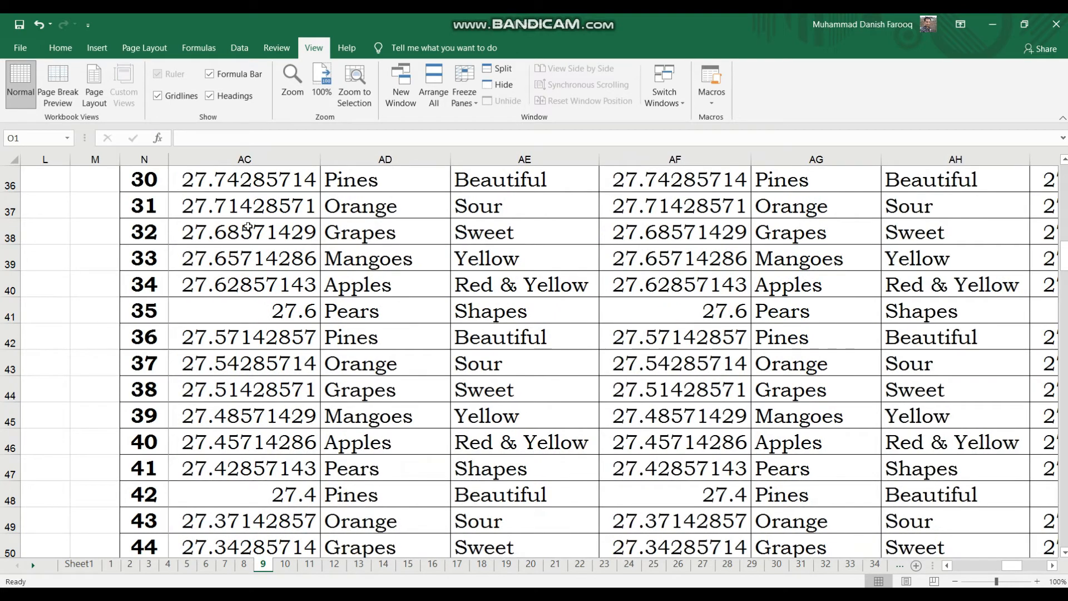
scroll(248, 227, up, 12)
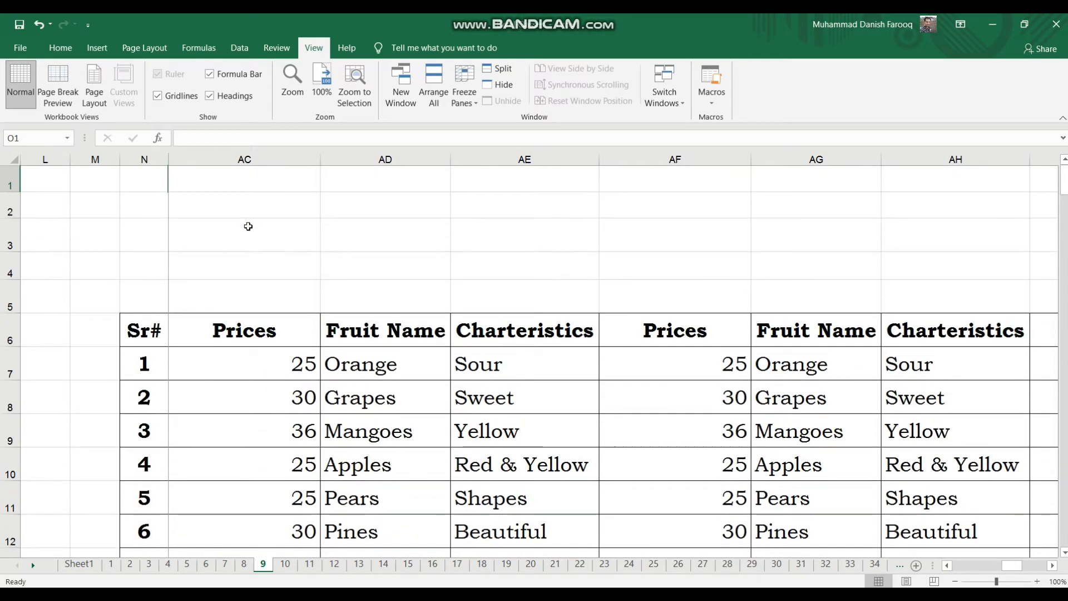
- Select cell AC4 and unfreeze the panes
click(274, 268)
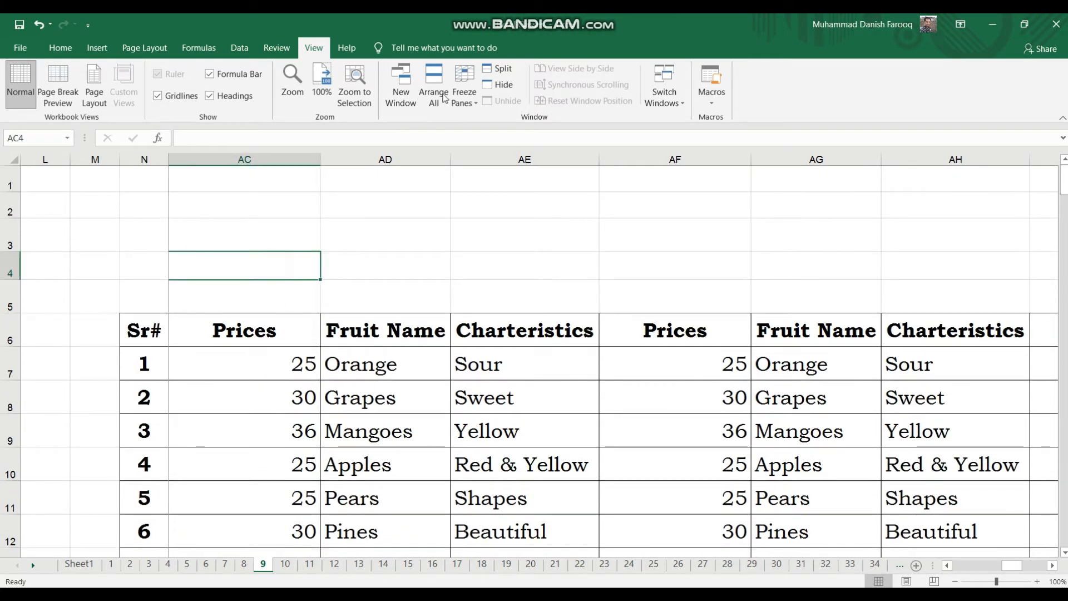
click(463, 93)
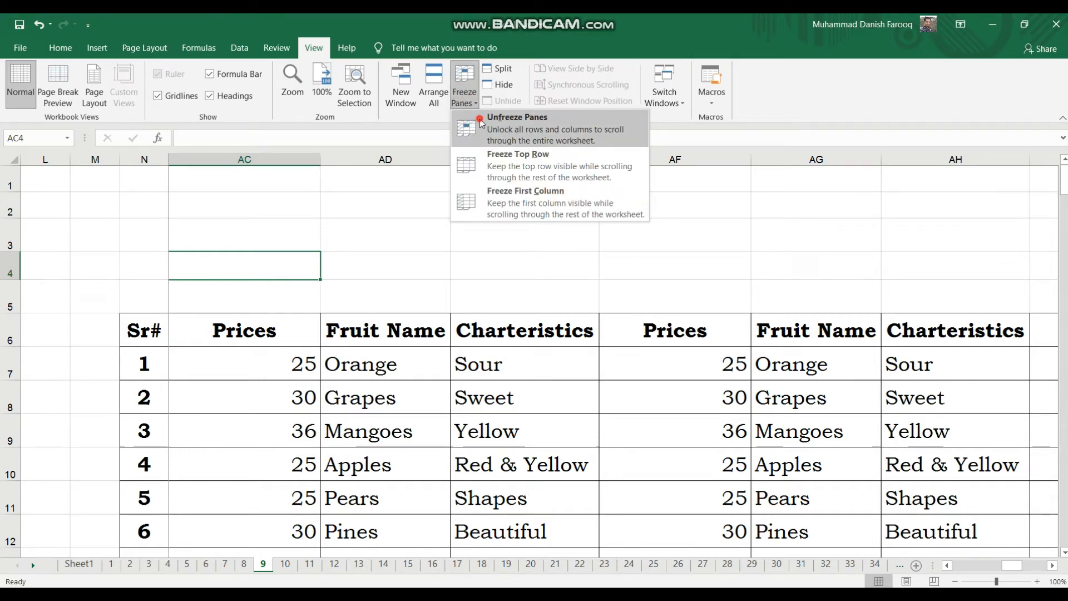
click(482, 123)
scroll(166, 287, down, 2)
scroll(164, 286, up, 2)
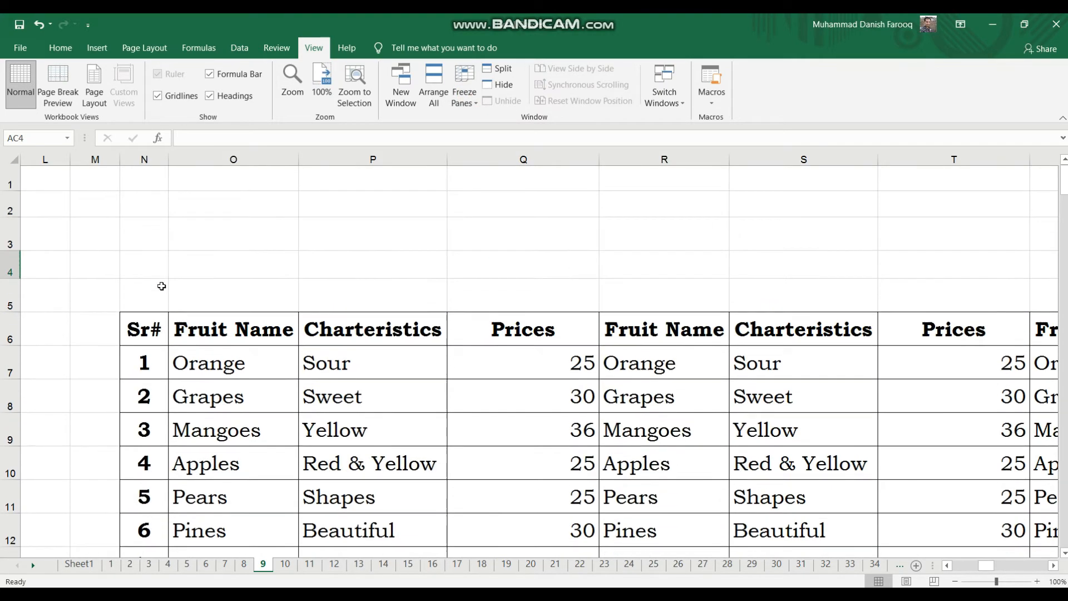
- Freeze the rows through the header row and the columns through Sr# by applying Freeze Panes at cell O7
click(228, 364)
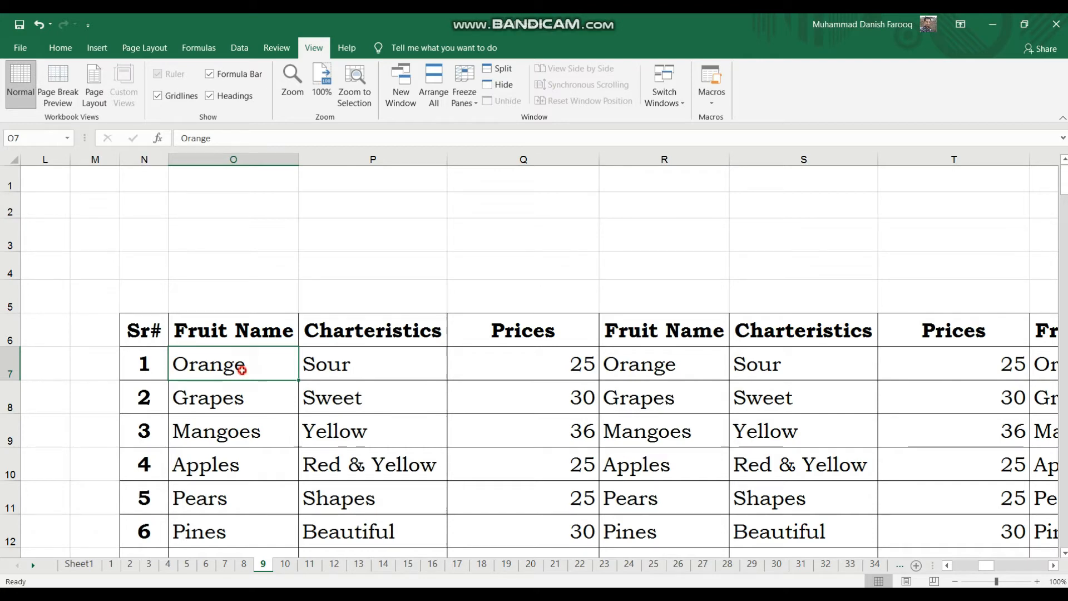
click(465, 92)
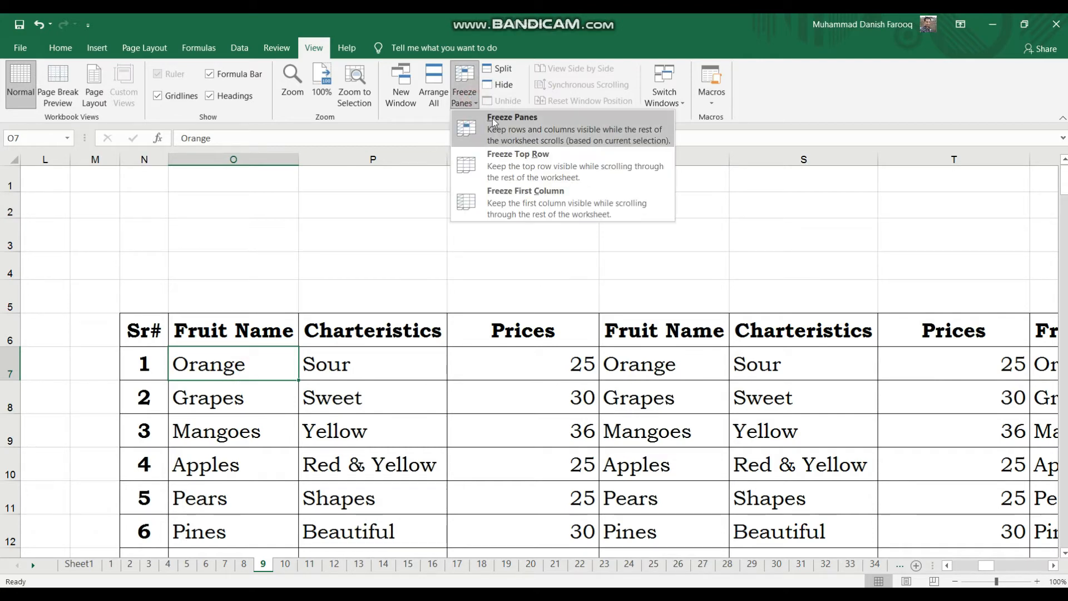
click(492, 121)
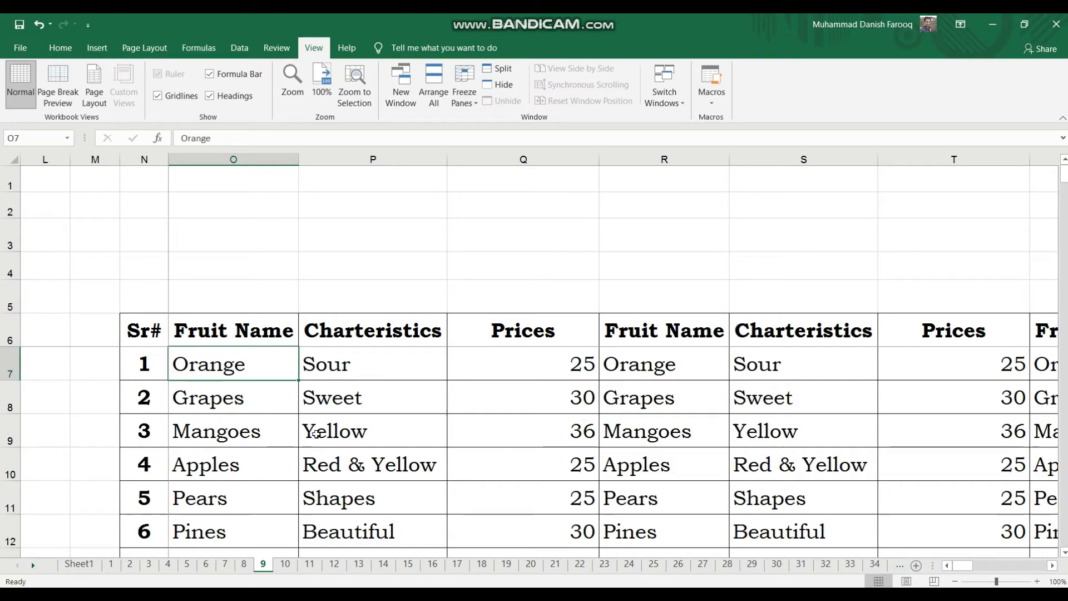
- Browse the fruit table's rows and columns in both directions, checking them against the frozen header row and Sr# column
scroll(317, 433, down, 3)
scroll(316, 434, down, 4)
scroll(316, 434, down, 5)
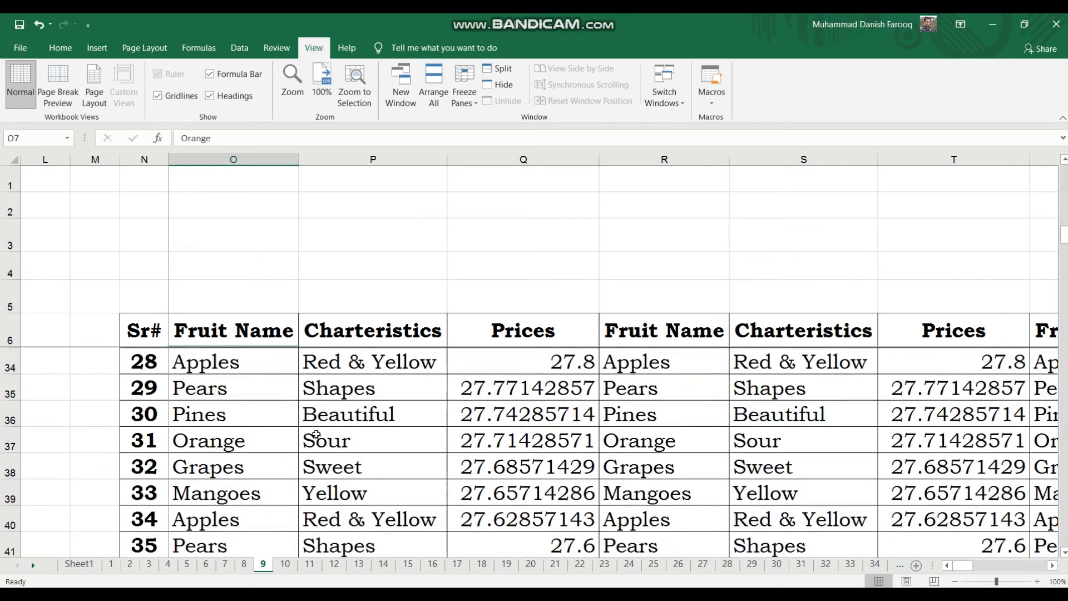
scroll(316, 434, down, 7)
scroll(316, 433, up, 19)
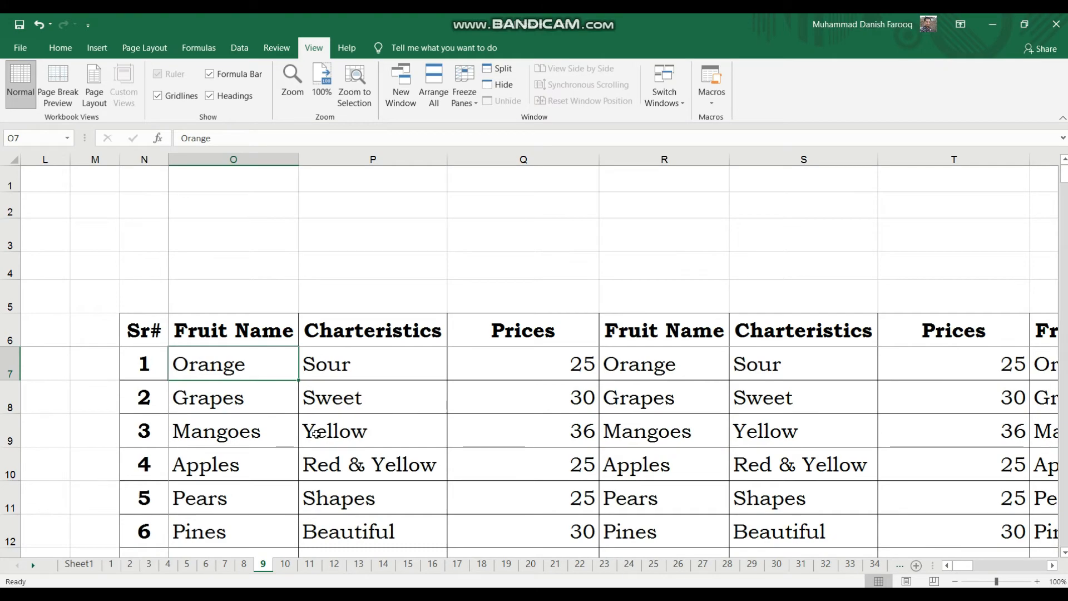
scroll(316, 433, right, 8)
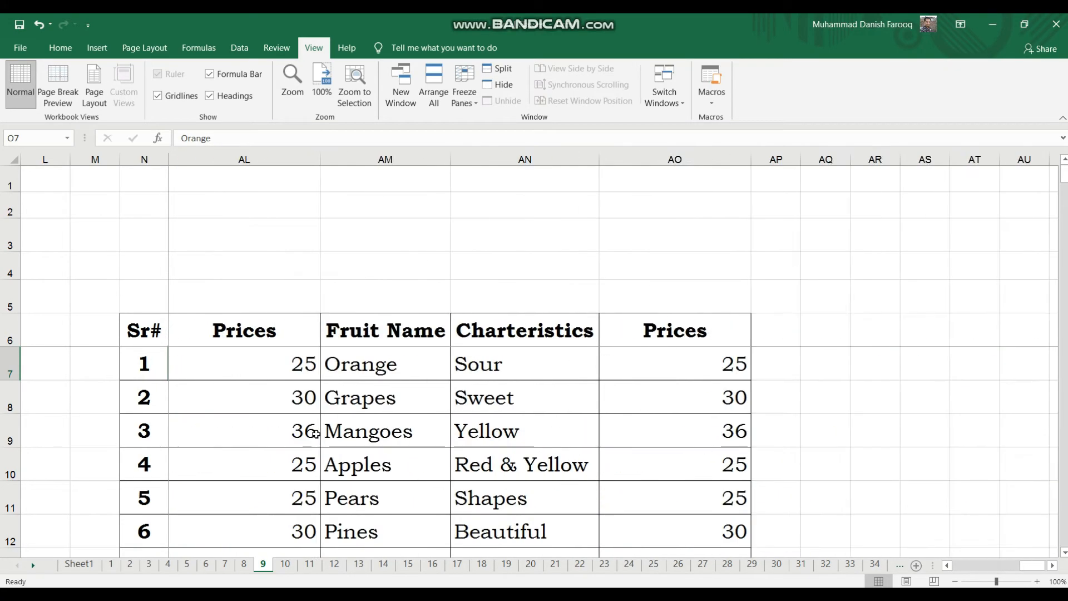
scroll(316, 434, right, 3)
scroll(316, 434, left, 10)
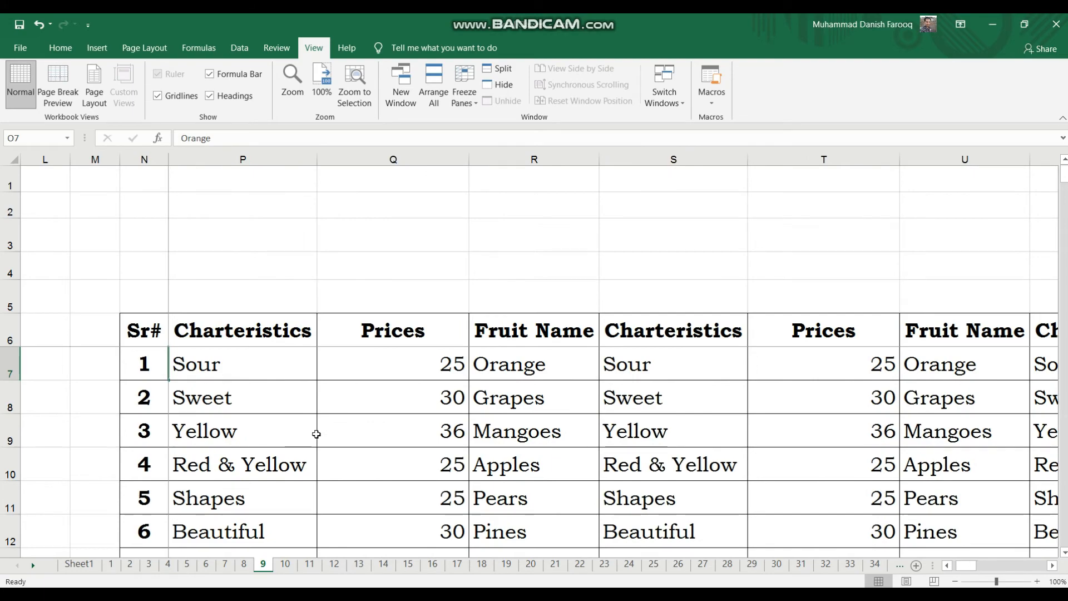
scroll(316, 434, down, 20)
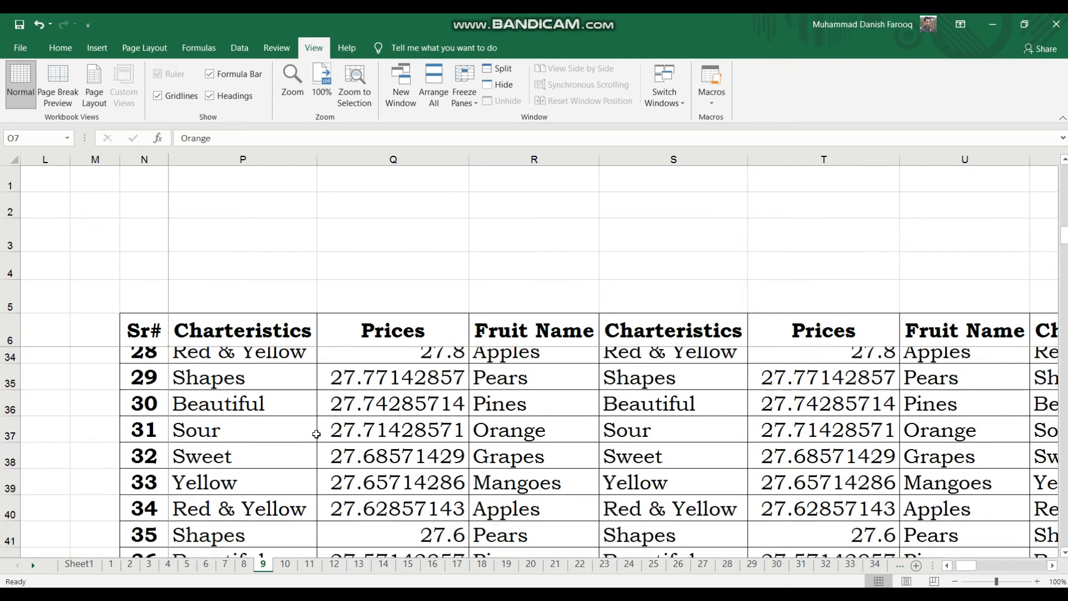
scroll(316, 434, up, 20)
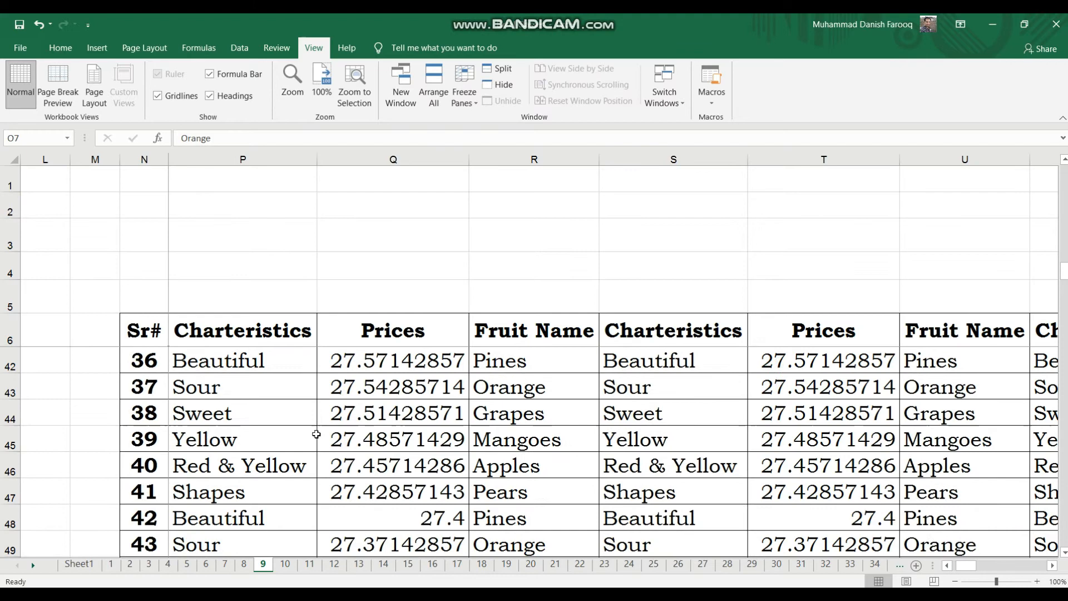
scroll(316, 434, left, 1)
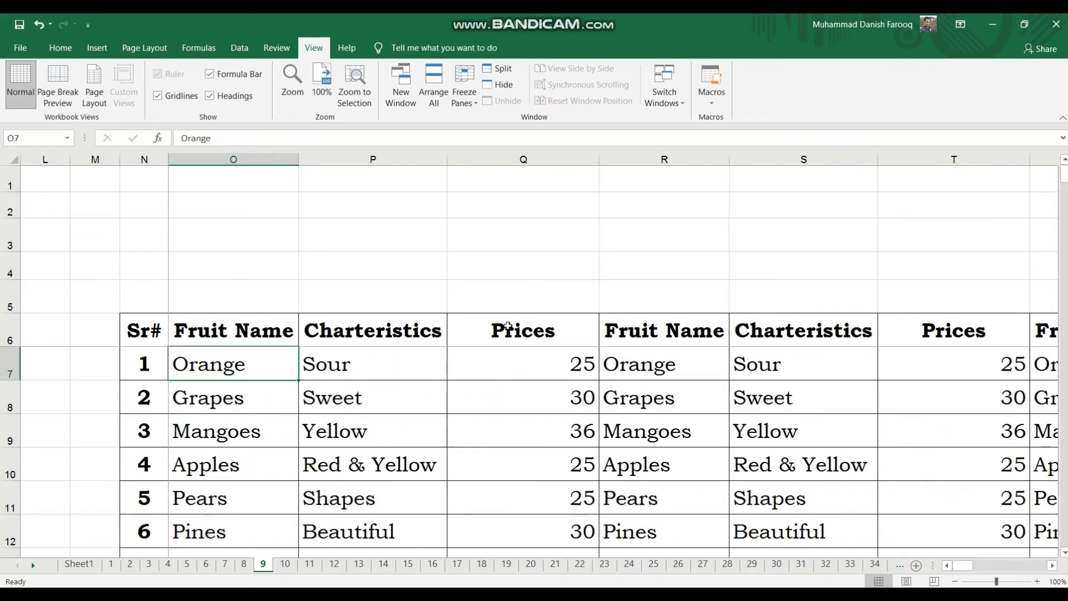
- Unfreeze the panes set at cell O7 and review the Freeze Panes options without applying one
click(474, 103)
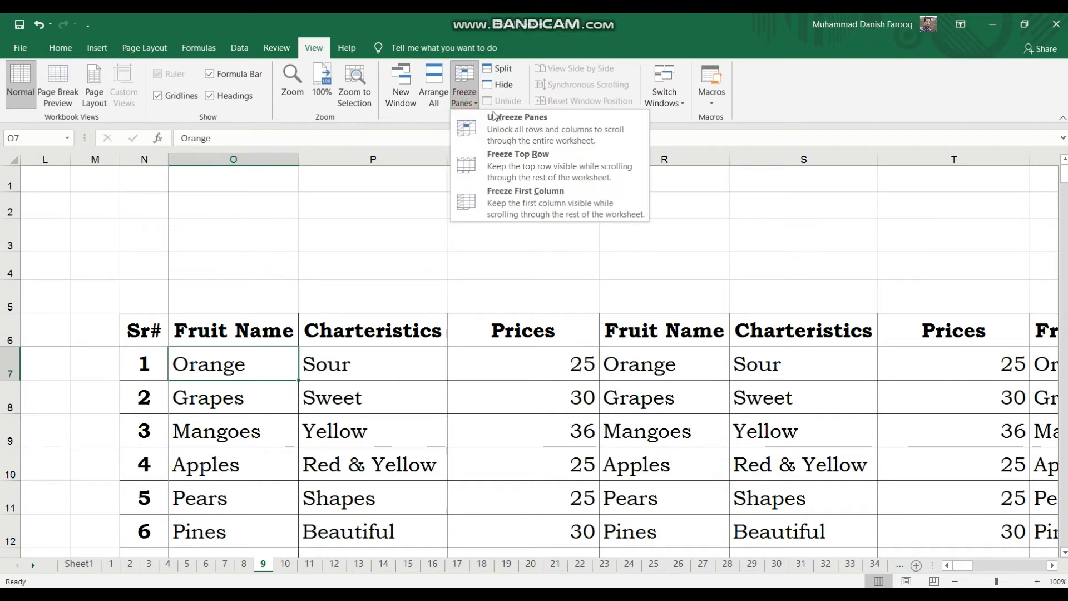
click(504, 120)
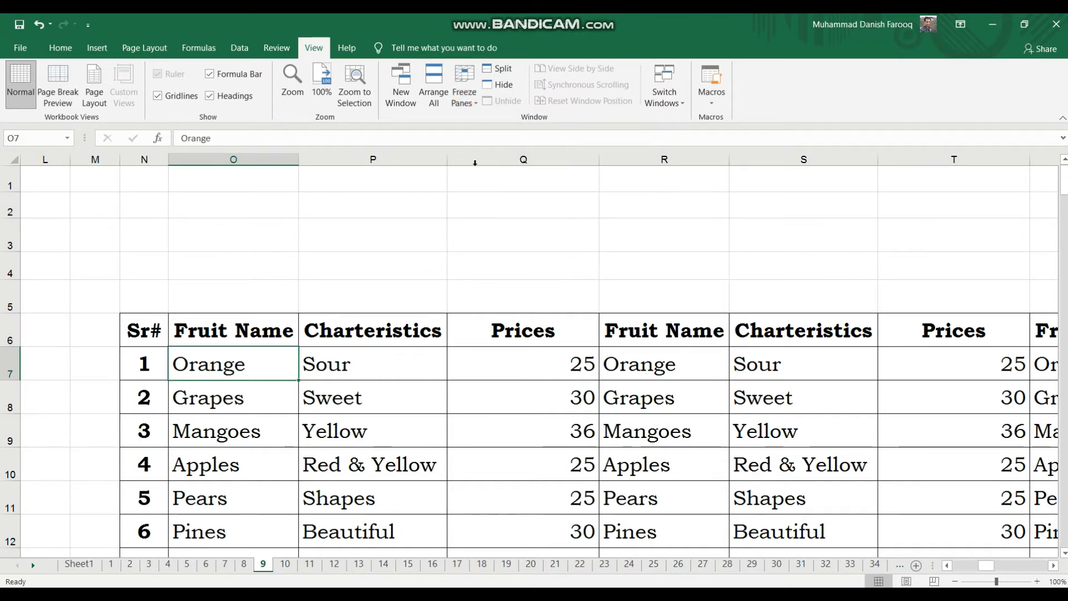
click(473, 79)
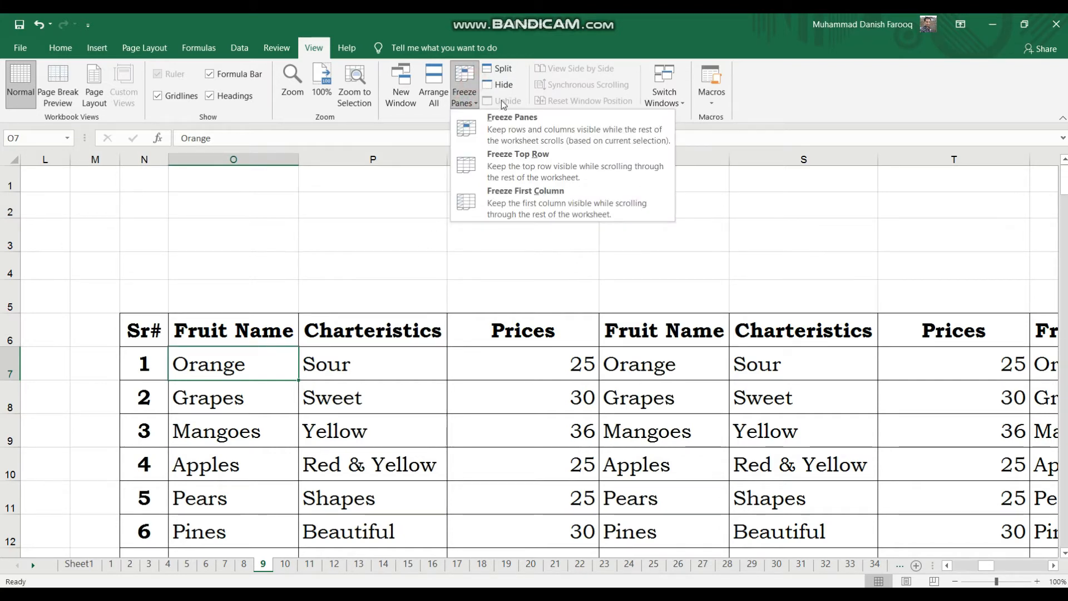
click(311, 268)
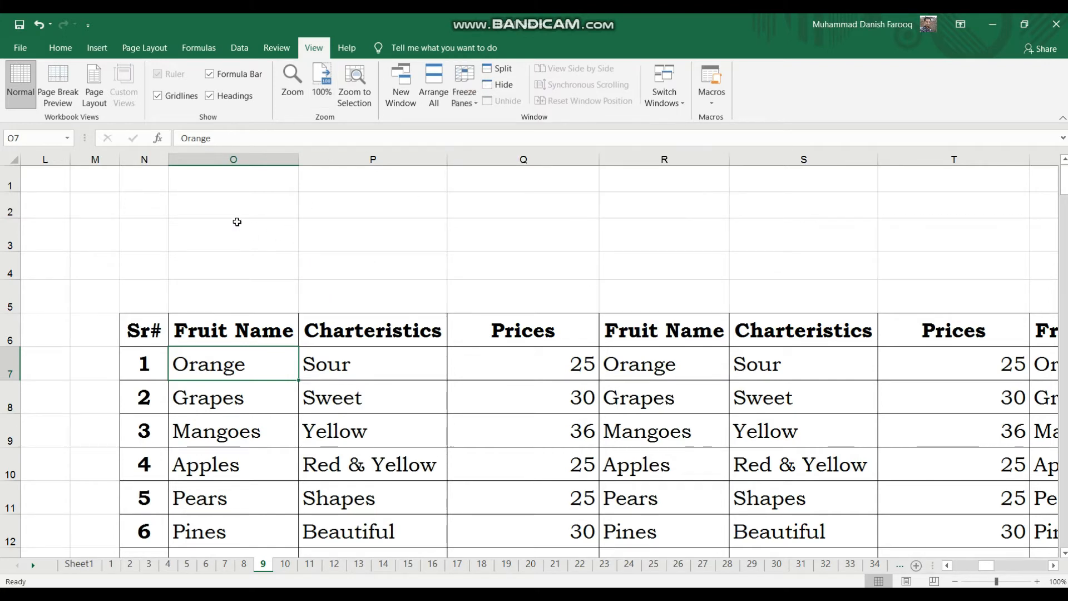
- Apply Freeze Panes at cell G7 (Ribbon Introduction) to freeze the Learning Outcome table's header rows and its Sr. # column
scroll(255, 245, left, 5)
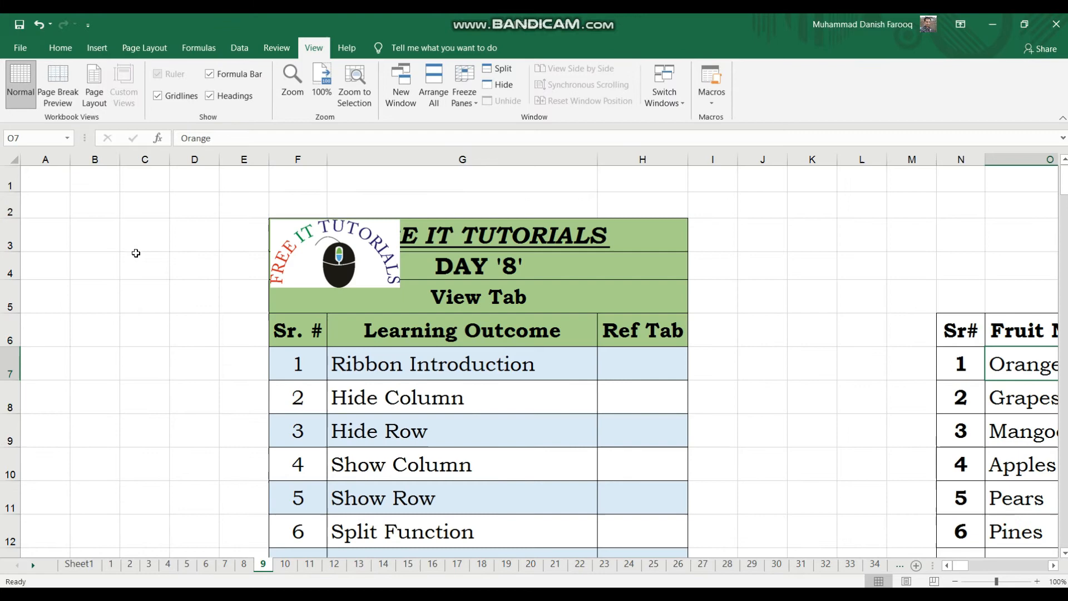
click(366, 372)
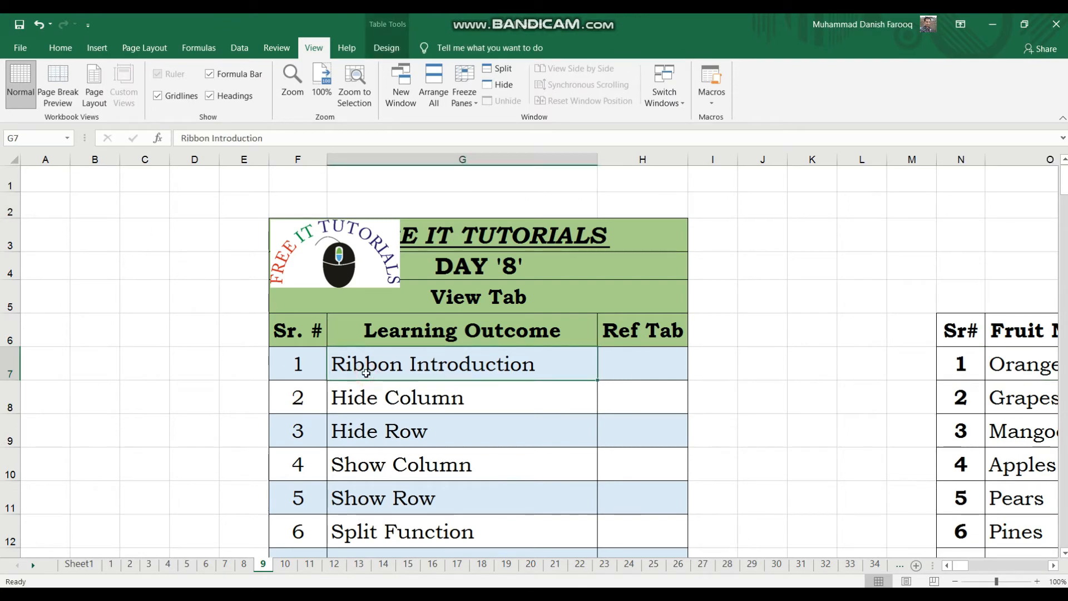
click(464, 89)
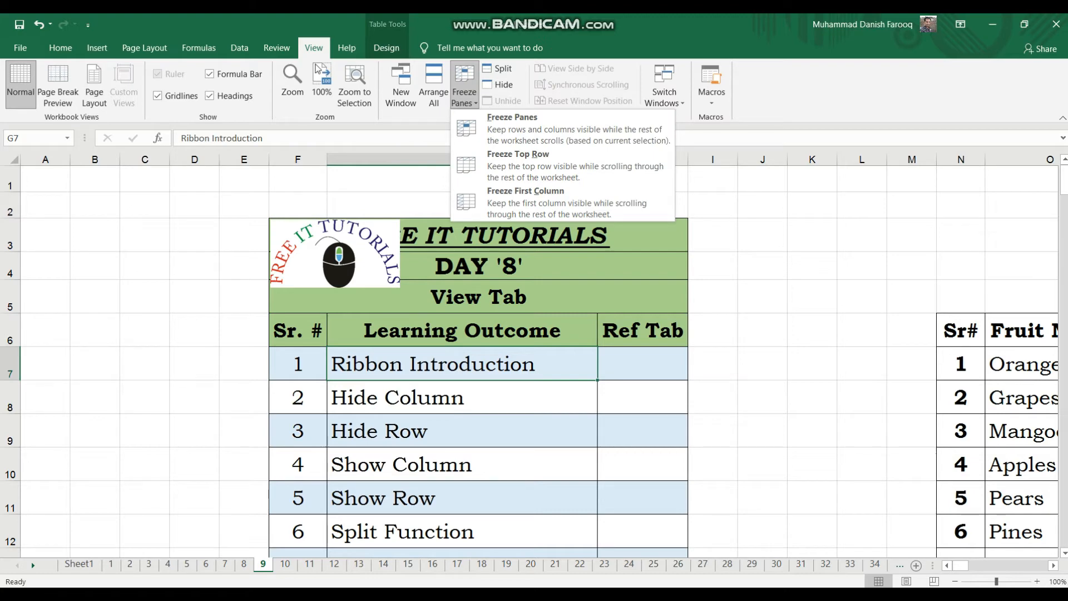
click(503, 136)
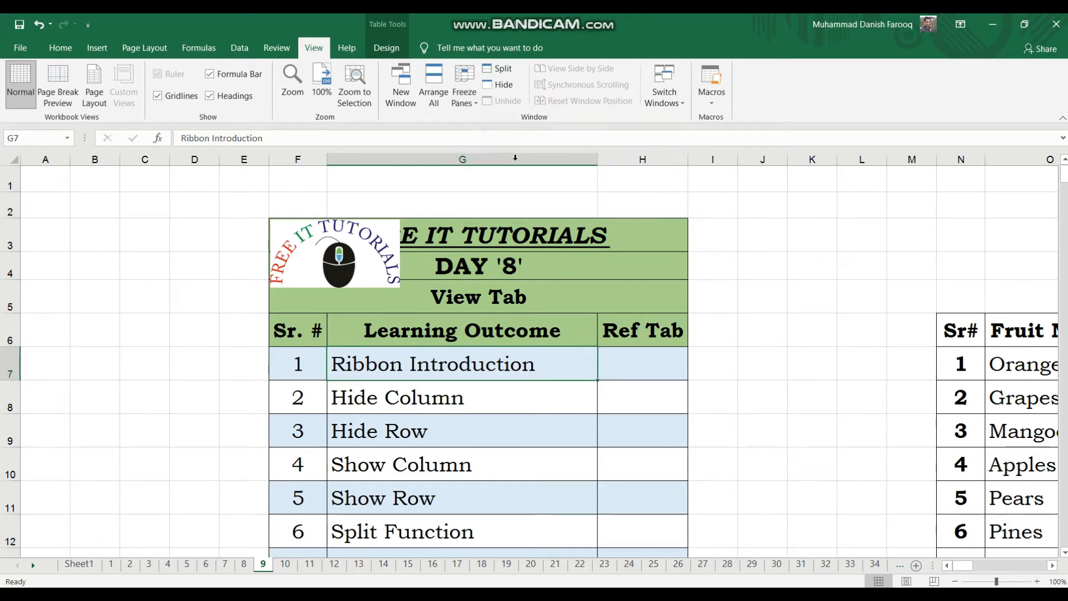
- Check the frozen Learning Outcome header rows and Sr. # column in both directions, and unfreeze the panes
scroll(386, 406, down, 7)
scroll(386, 405, up, 7)
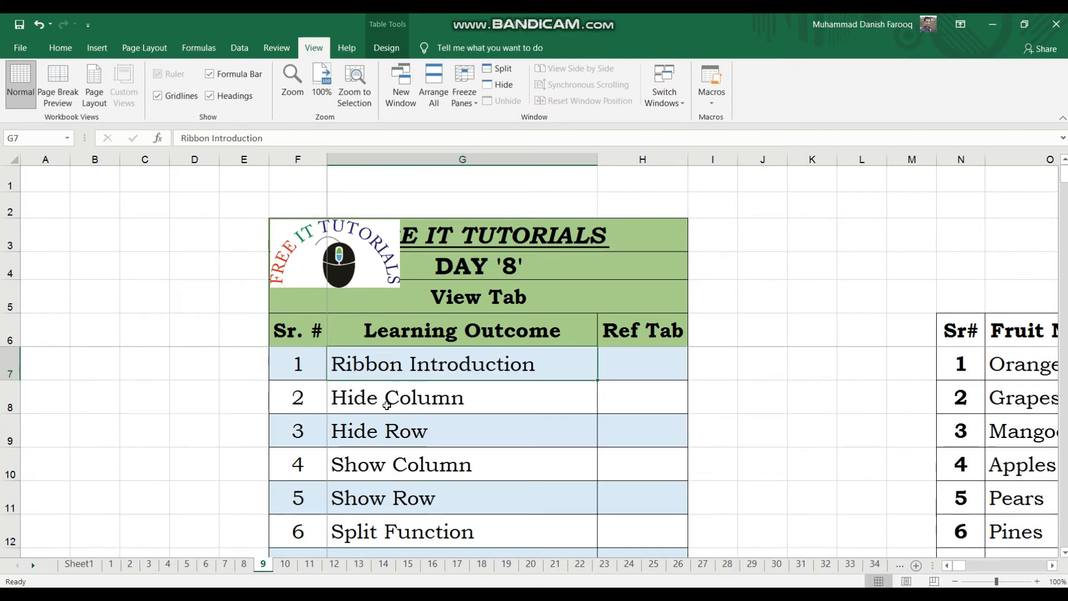
scroll(387, 406, right, 4)
scroll(387, 406, left, 4)
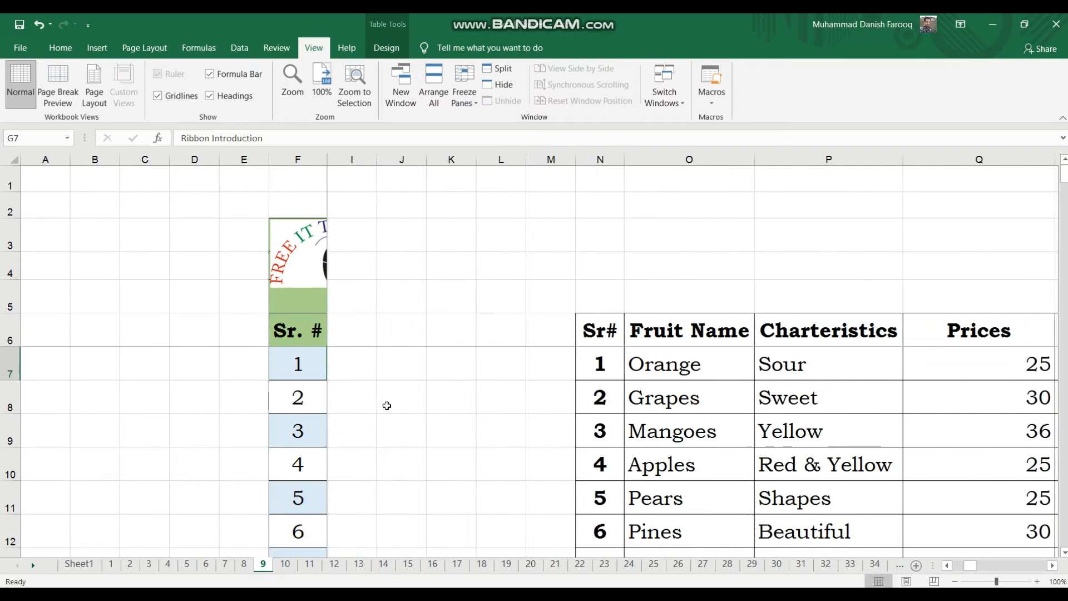
click(474, 101)
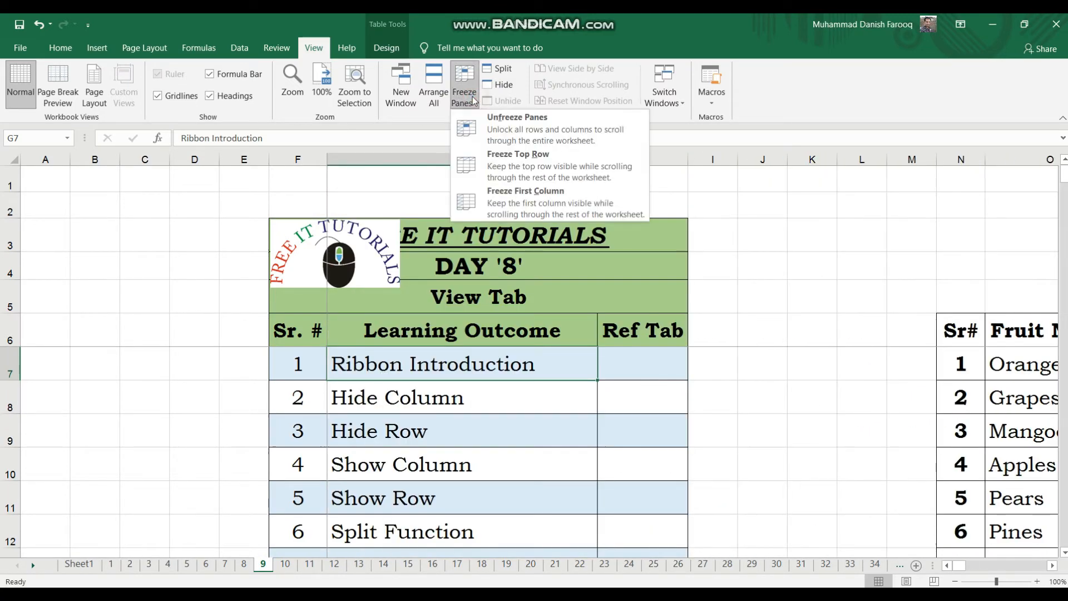
click(491, 127)
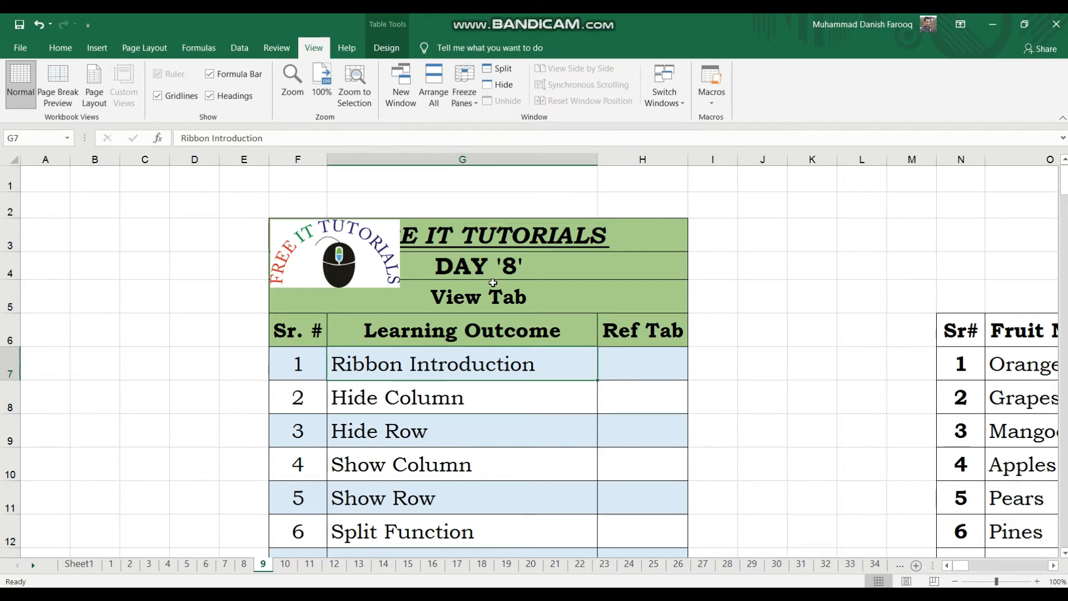
- Review the Learning Outcome list from Ribbon Introduction through Deleting Custom Views and return to its heading
scroll(493, 283, down, 2)
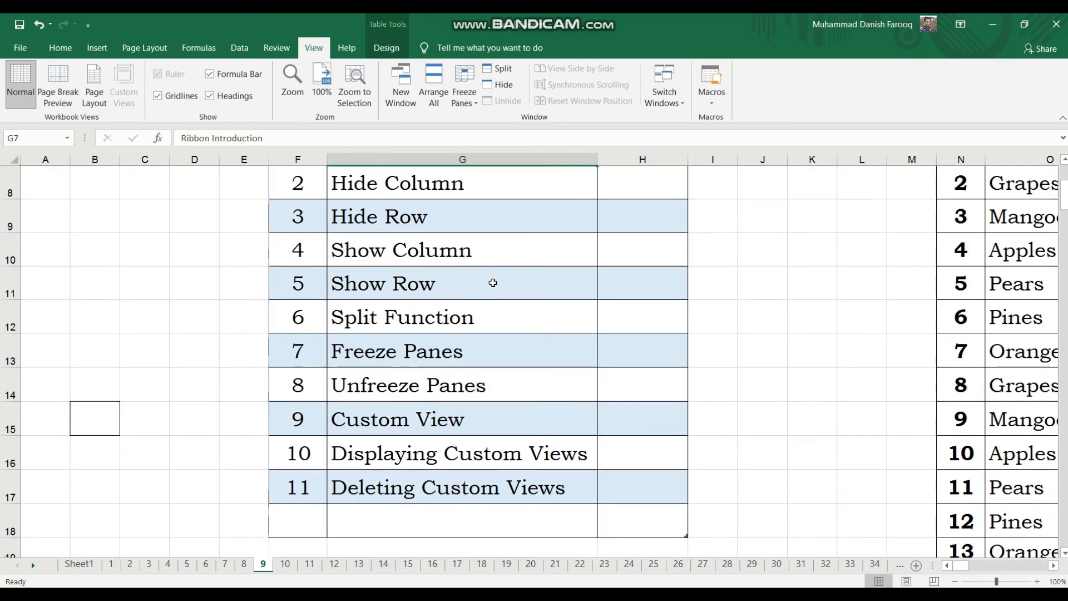
scroll(493, 283, up, 2)
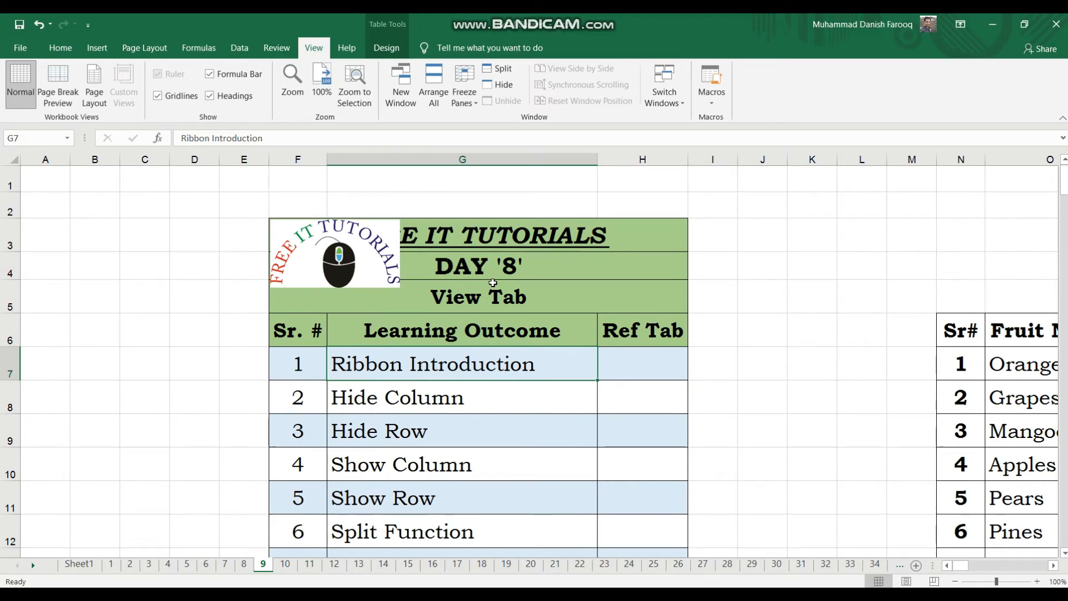
scroll(493, 282, down, 2)
scroll(493, 283, up, 2)
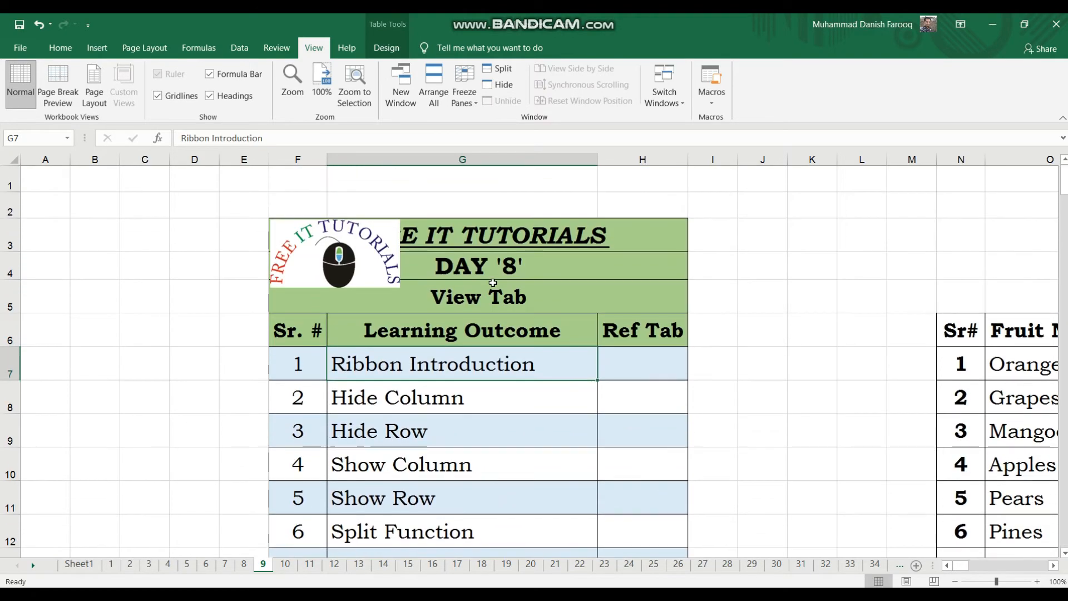
scroll(493, 283, down, 2)
scroll(493, 282, up, 2)
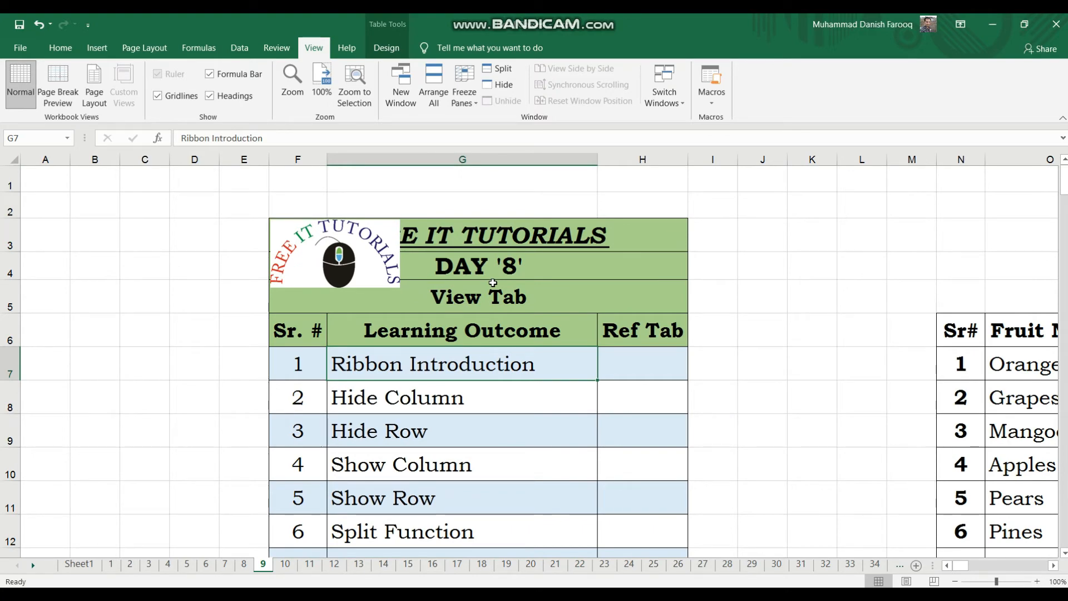
scroll(493, 282, down, 2)
scroll(494, 283, up, 2)
scroll(493, 282, down, 2)
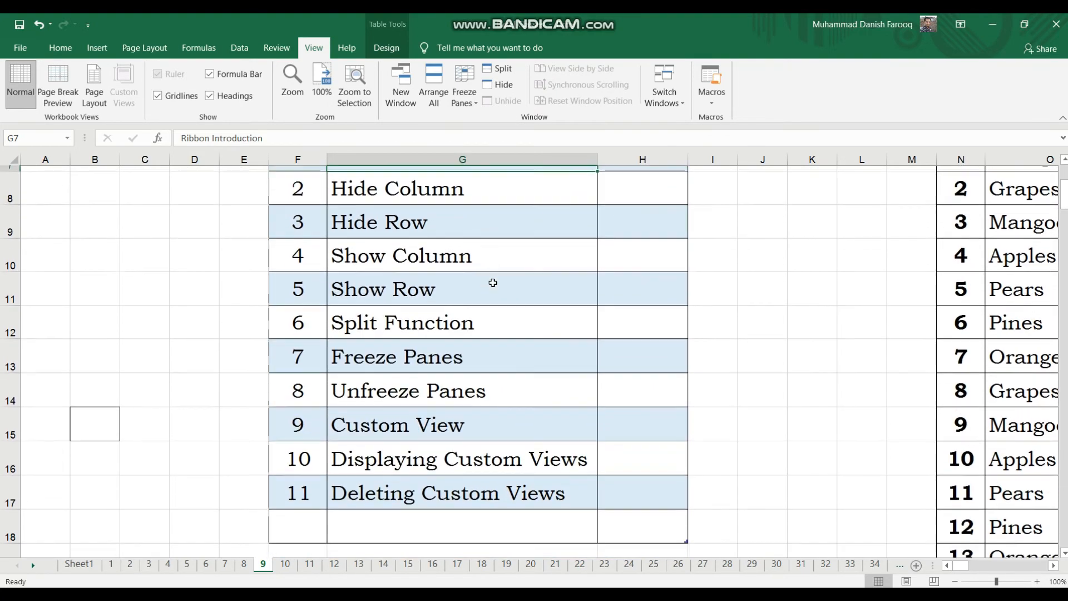
scroll(493, 283, up, 2)
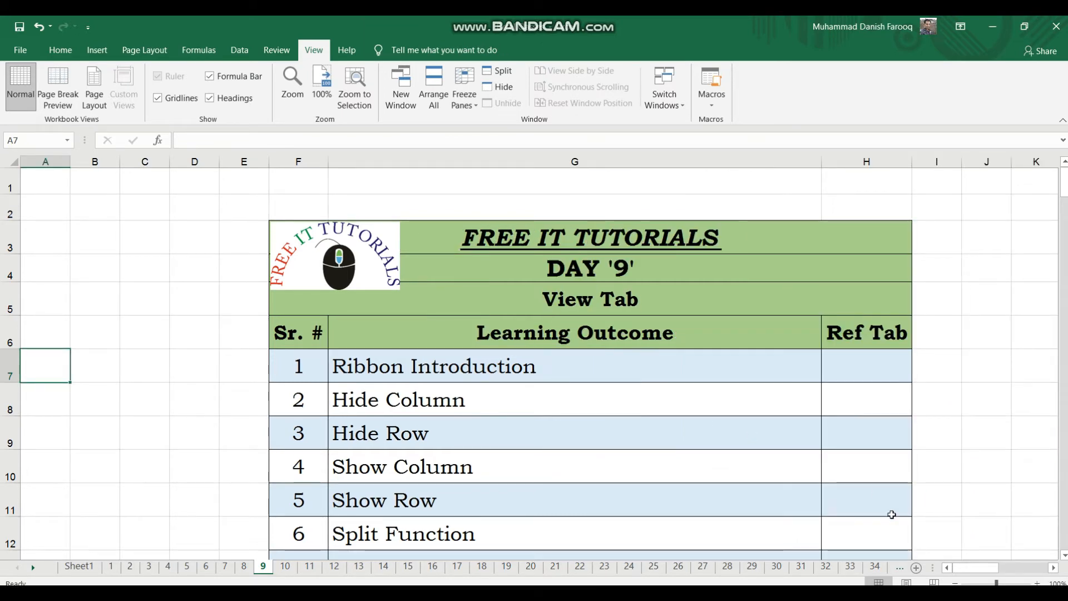
- Minimize the workbook and create a new Microsoft Excel Worksheet file on the desktop, keeping the default file name
drag(964, 569, 357, 476)
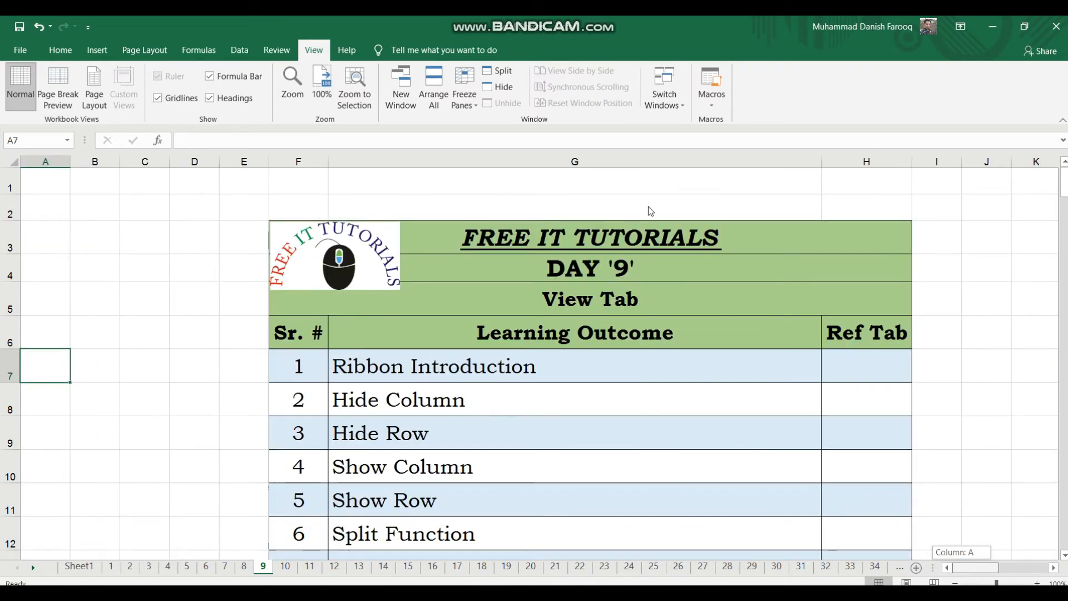
click(993, 26)
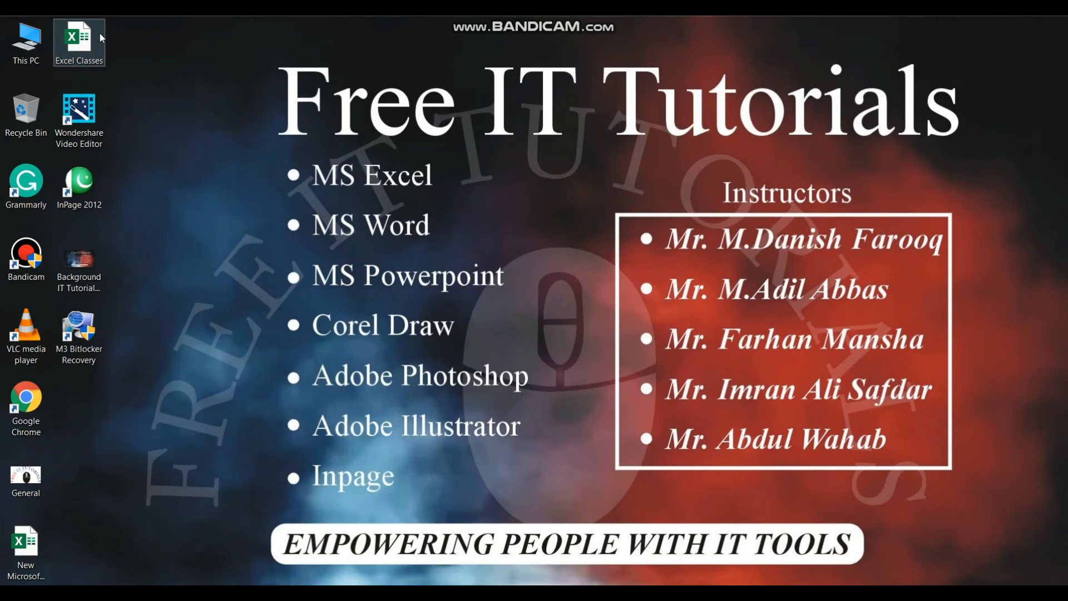
right_click(236, 150)
mouse_move(300, 316)
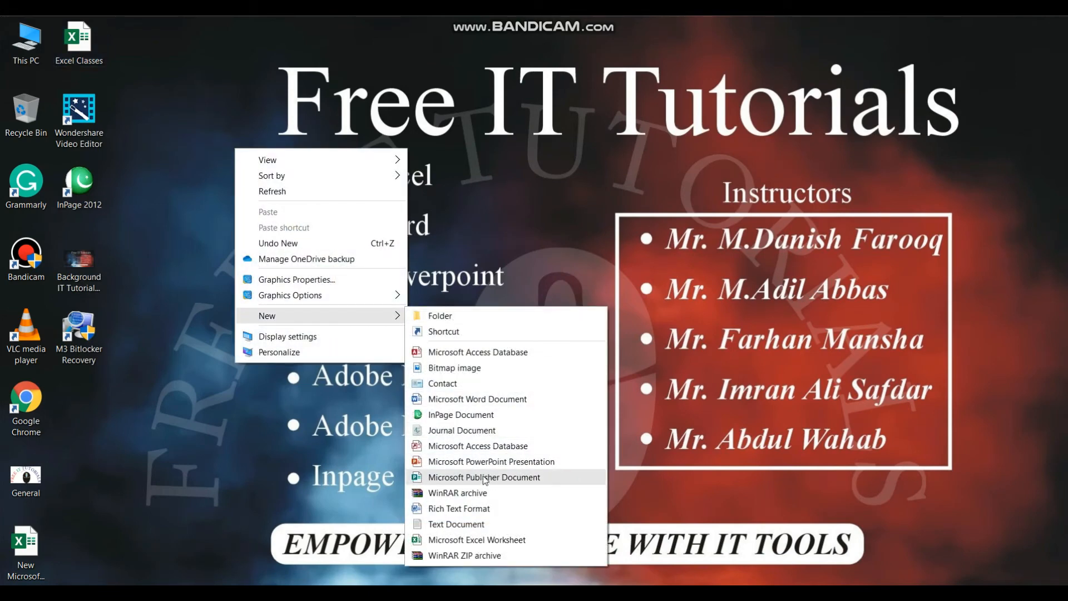
click(462, 540)
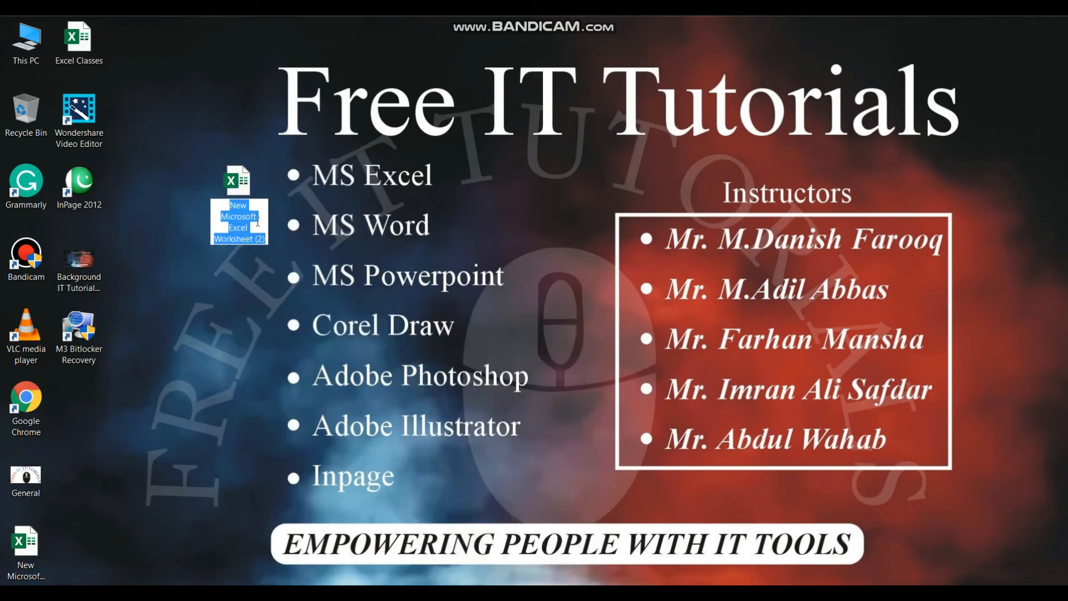
key(Return)
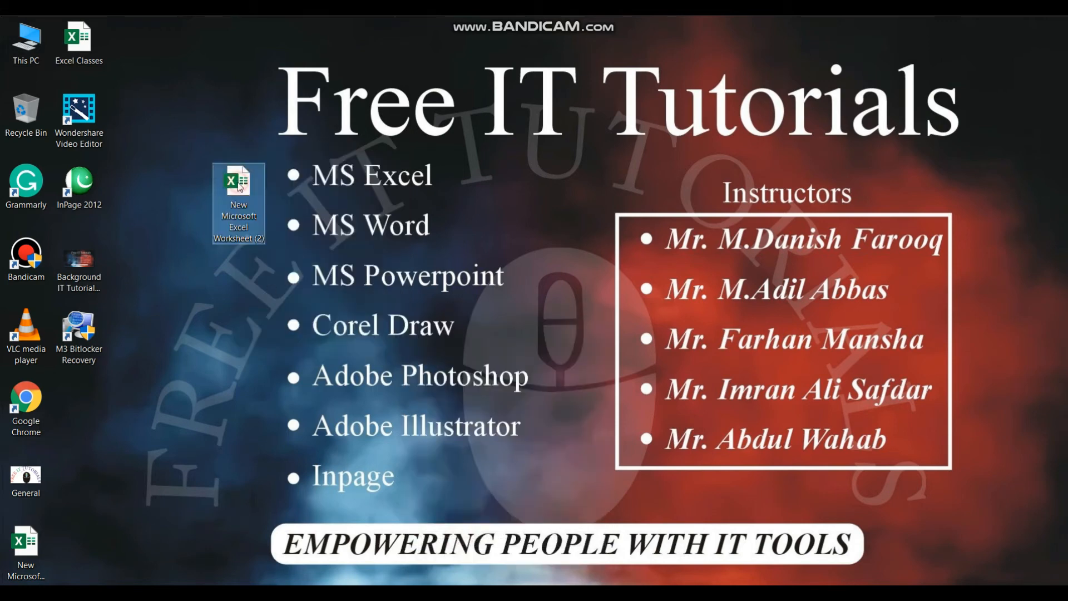
- Open the new worksheet file from the desktop and switch back to the Excel Classes workbook
double_click(240, 185)
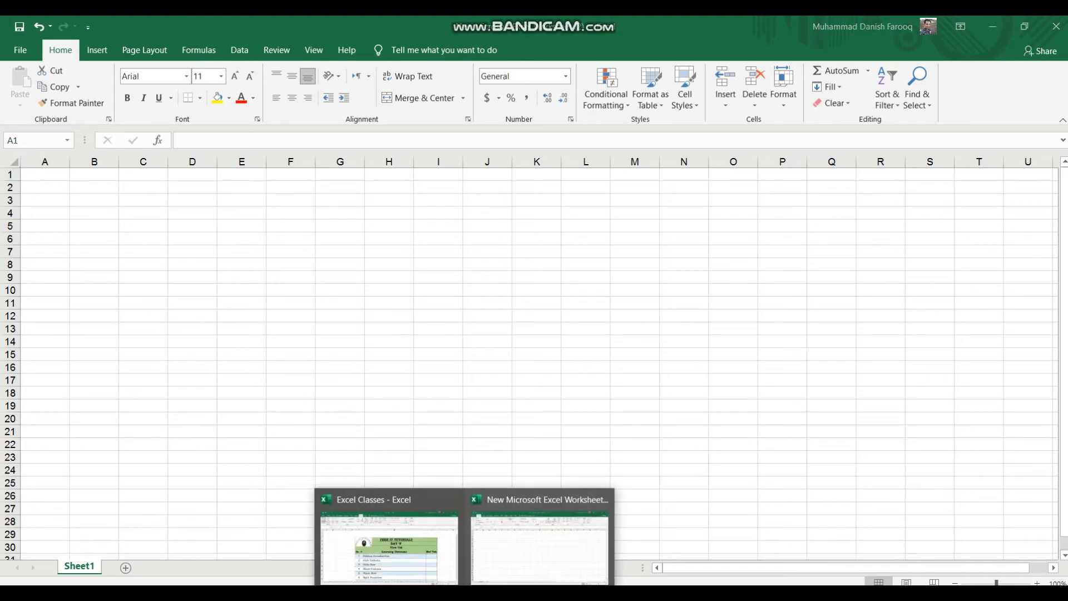
click(389, 534)
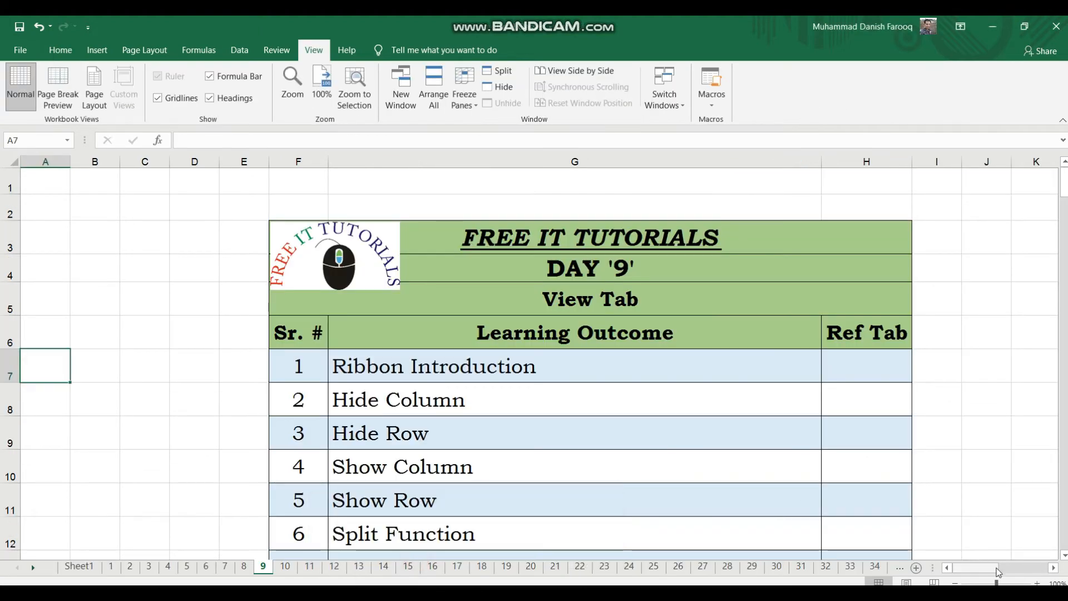
- Copy the whole fruit table, from the Sr# header to the last Prices value, on sheet 9
drag(987, 568, 1019, 574)
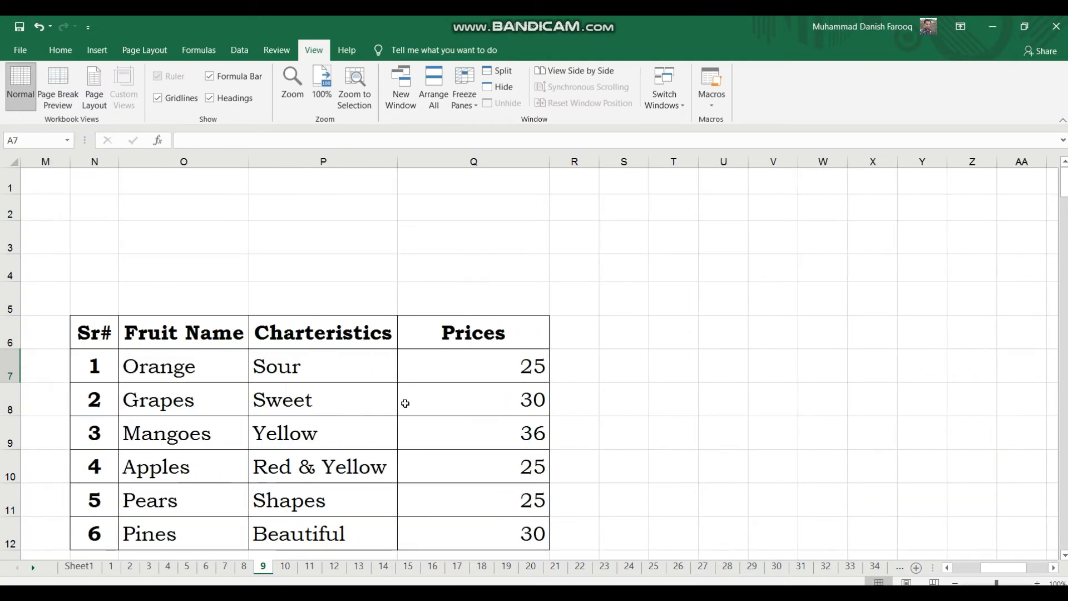
click(102, 345)
key(shift+Right)
key(shift+Right)
key(shift+Right)
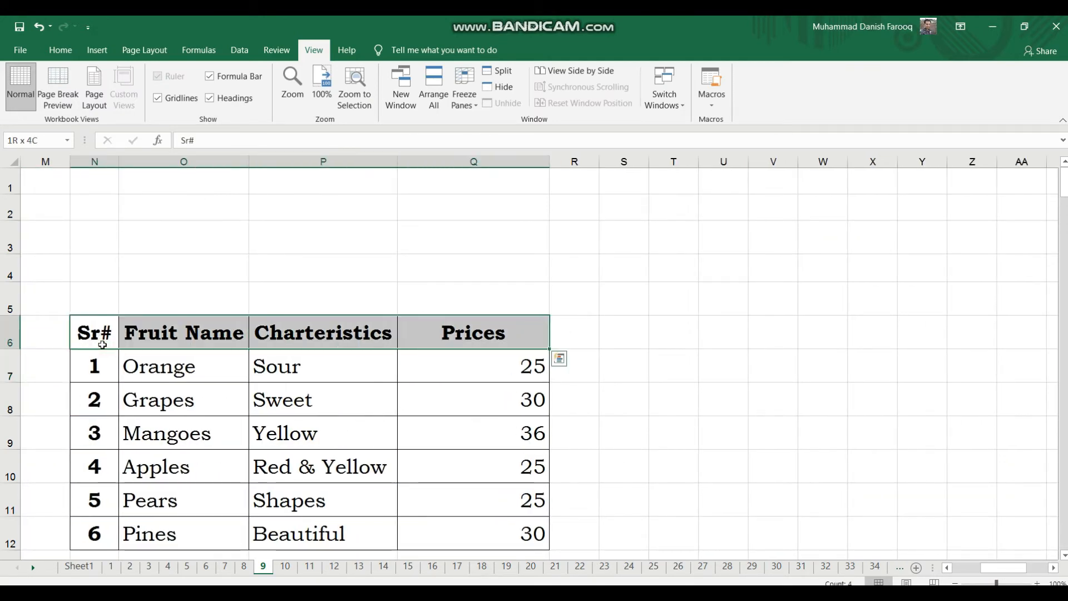
key(shift+Down)
key(shift+Down)
key(shift+Down)
key(shift+Down)
key(shift+Down)
key(shift+Down)
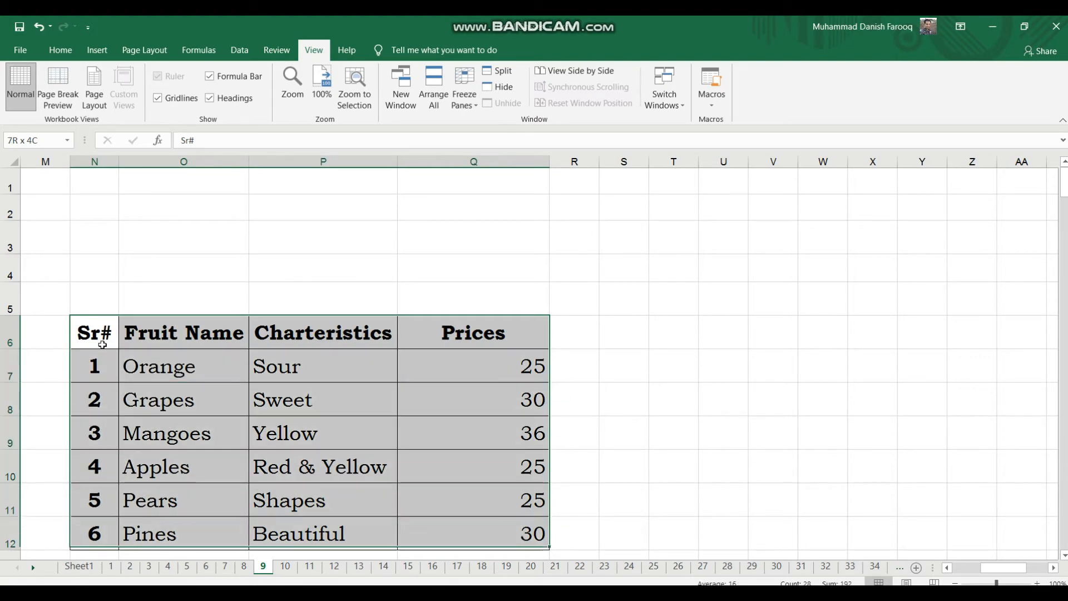
key(ctrl+c)
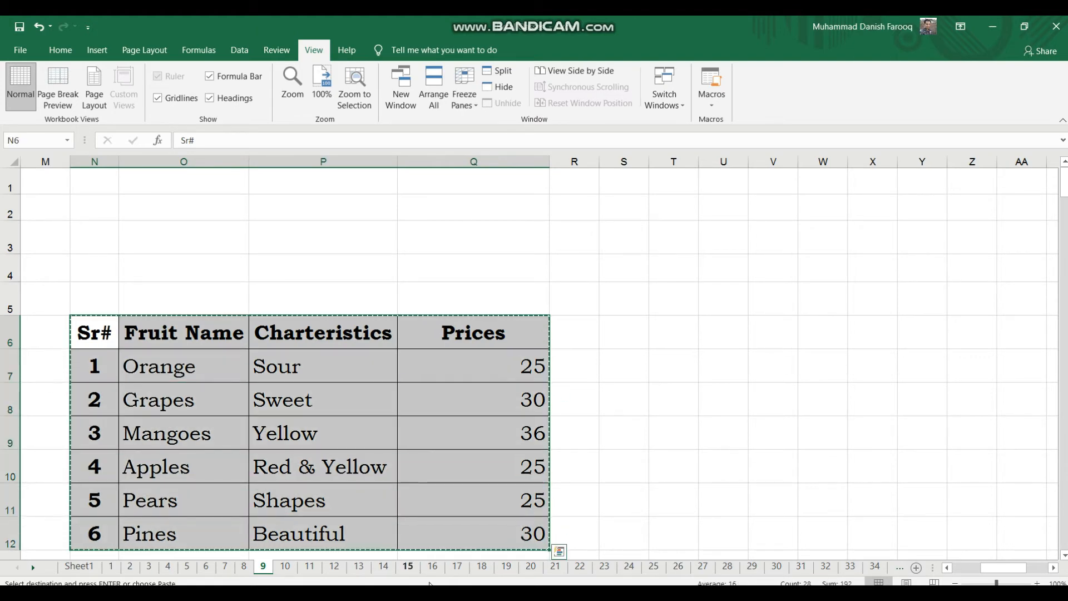
- Switch to the new workbook, paste the fruit table at cell G8, and autofit all column widths
click(465, 594)
click(507, 567)
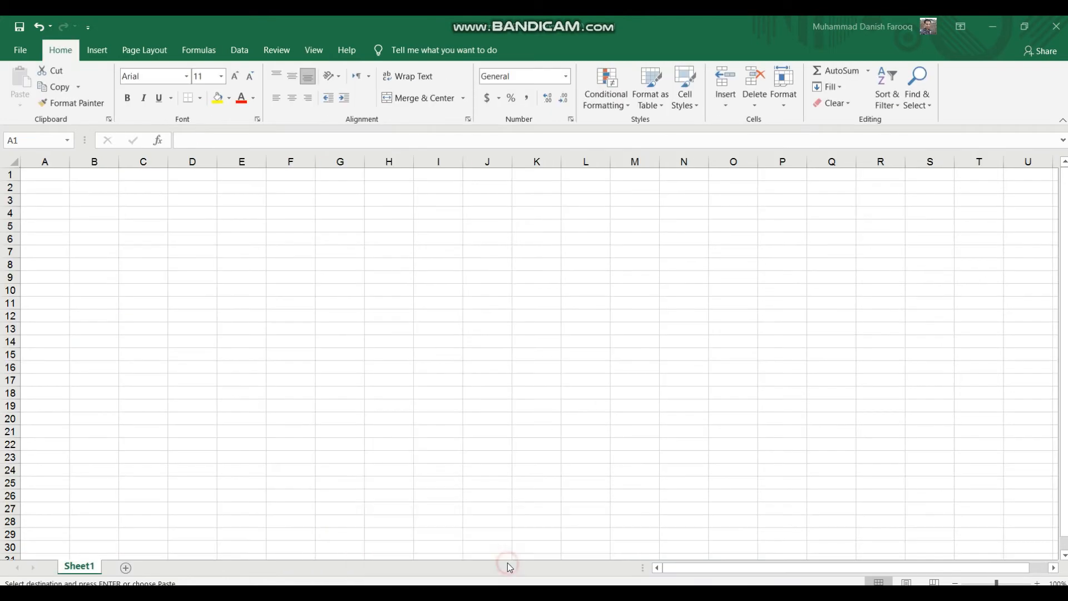
key(ctrl+v)
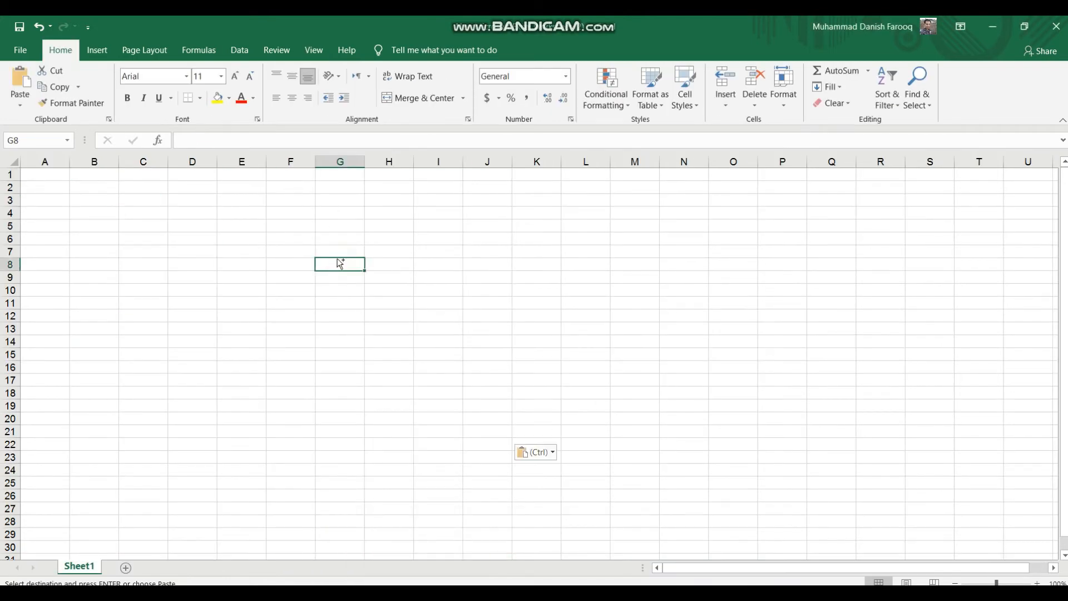
click(17, 167)
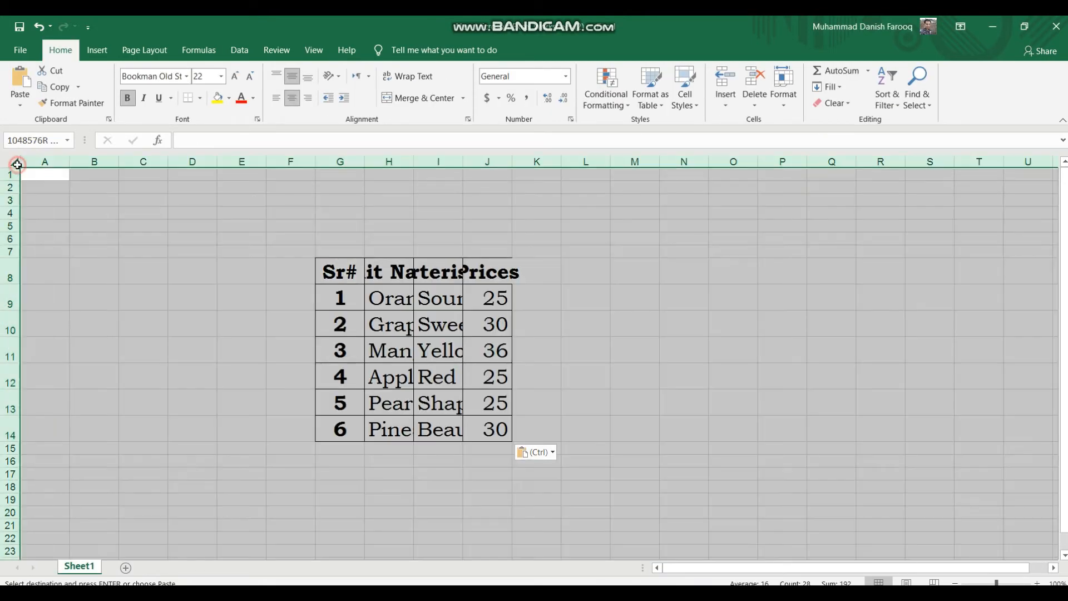
double_click(69, 163)
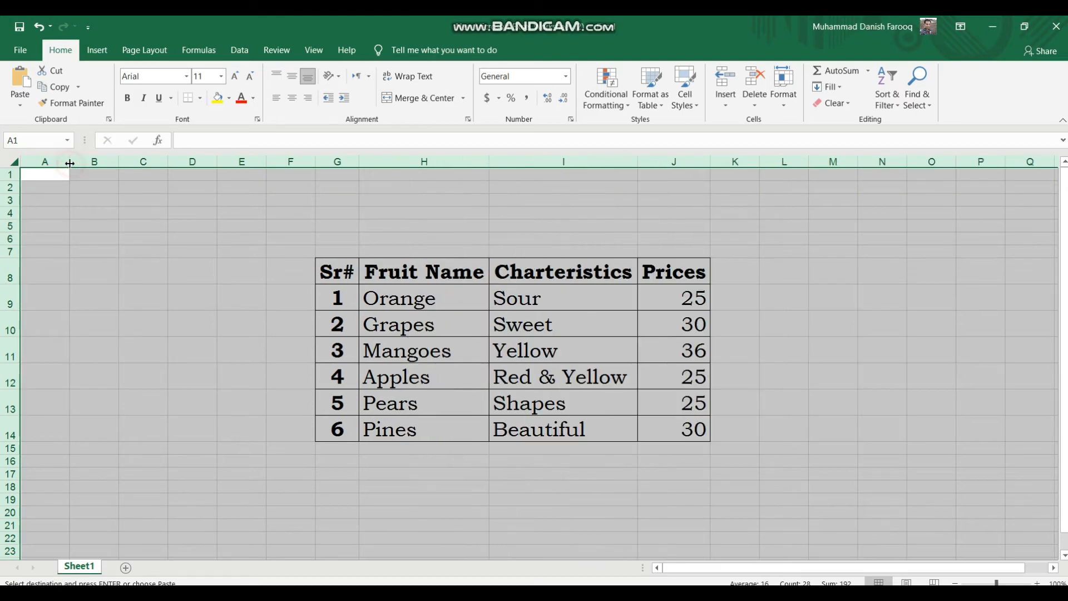
click(878, 424)
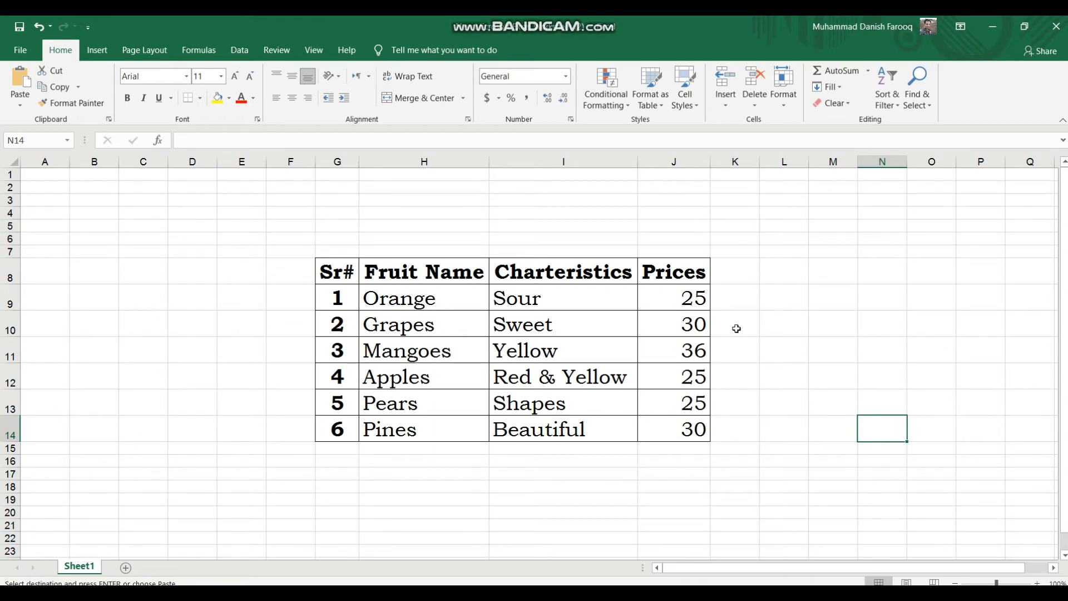
- Hide the Prices column of the pasted fruit table
click(674, 271)
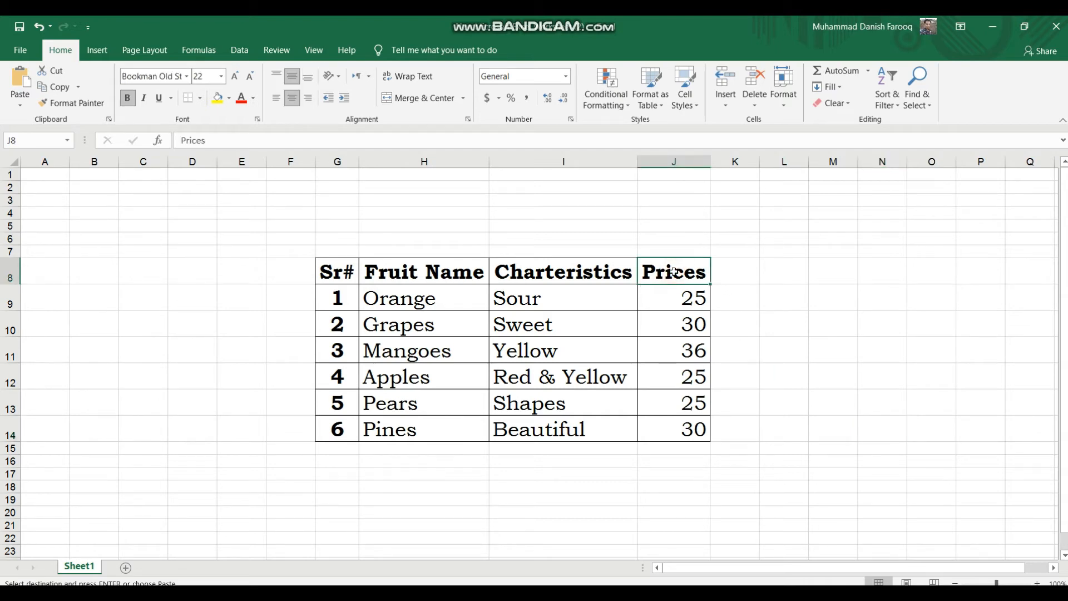
click(792, 310)
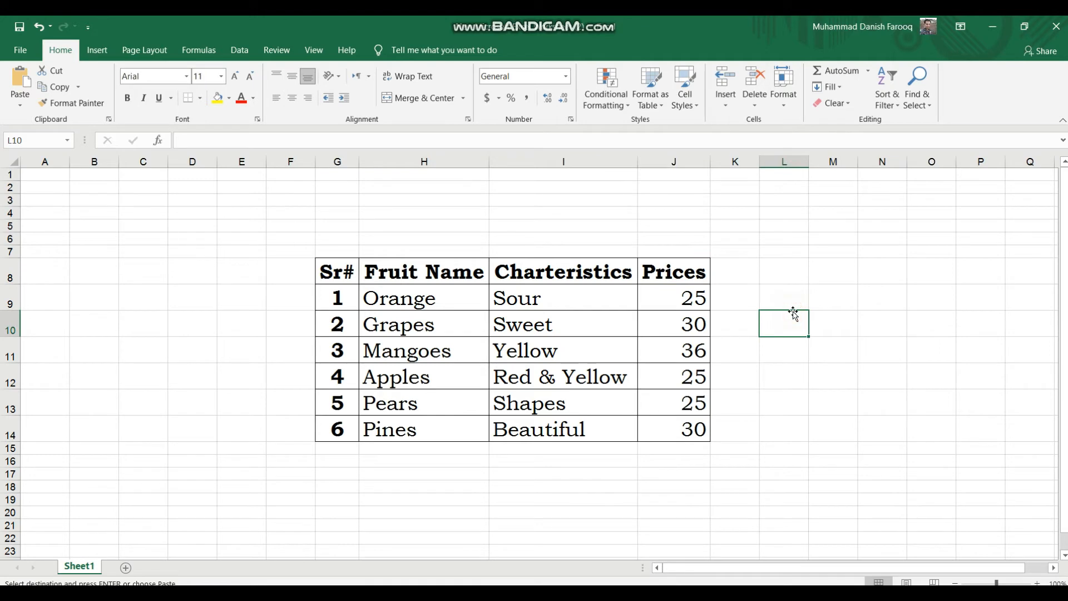
right_click(680, 163)
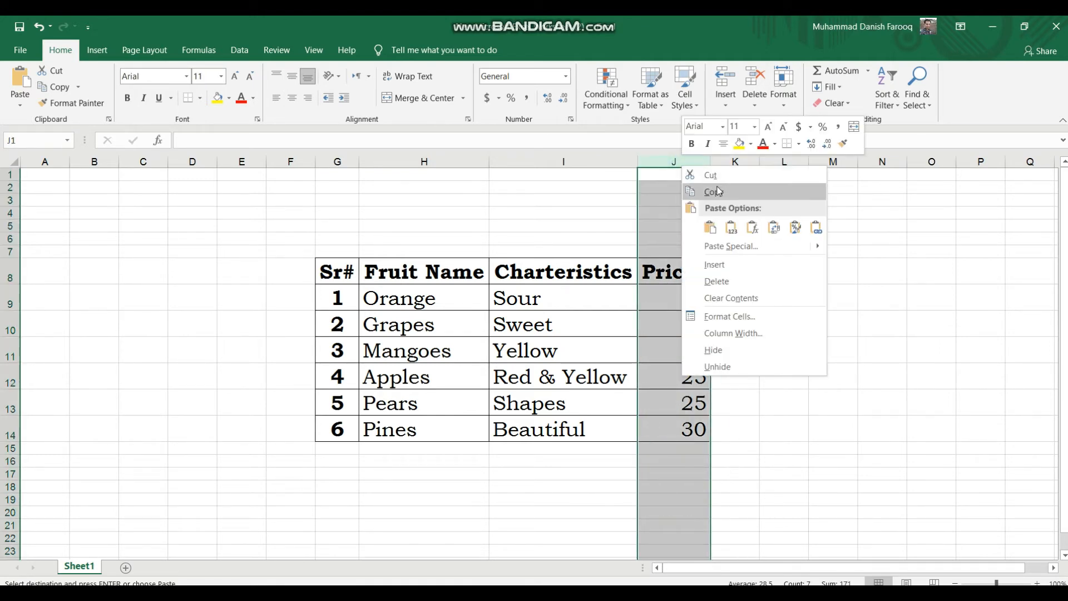
click(780, 350)
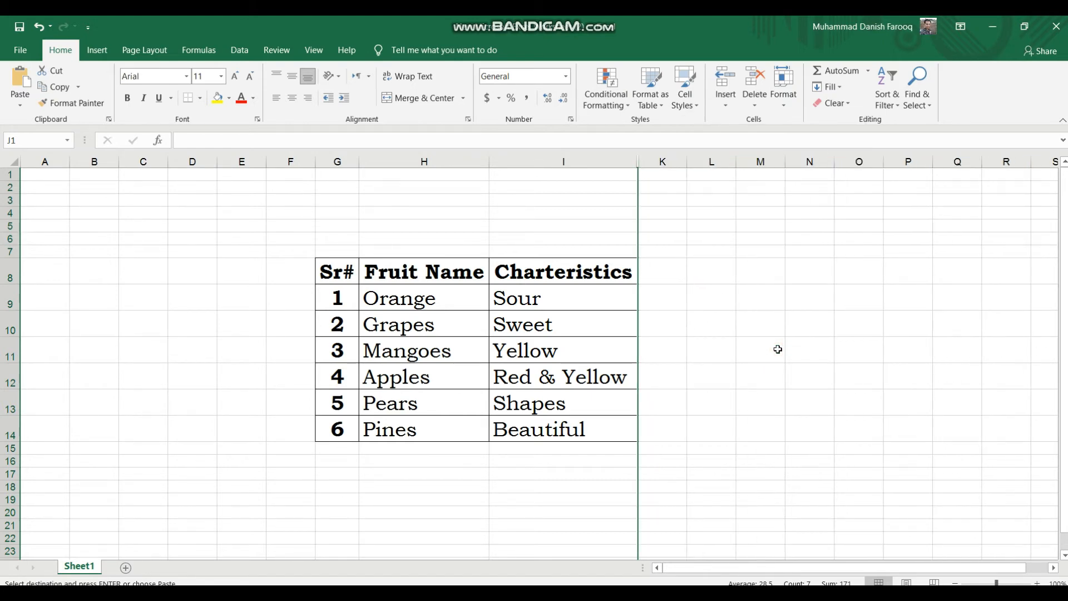
click(791, 334)
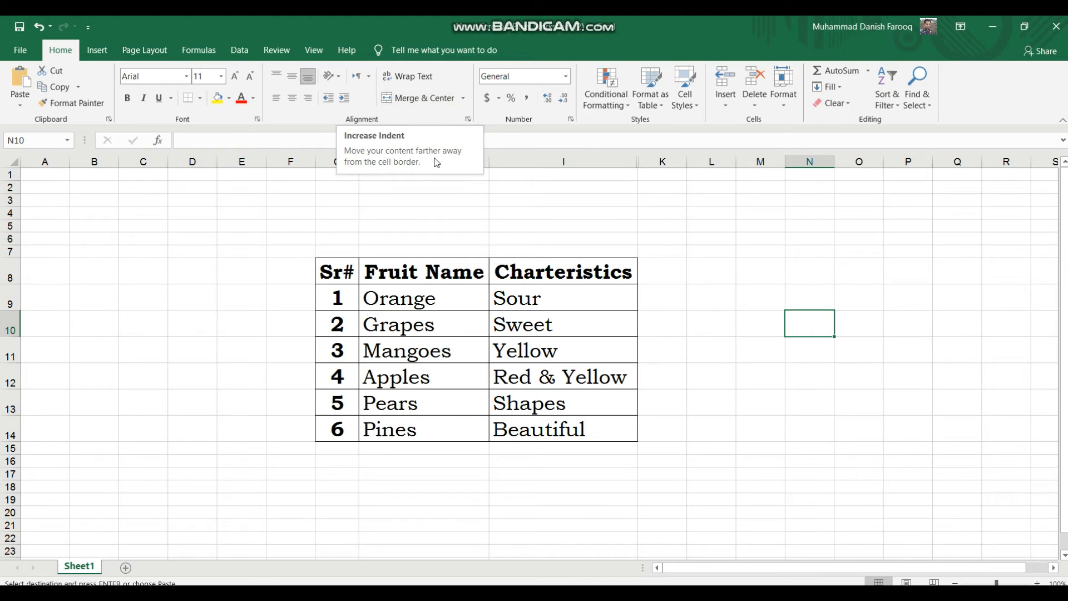
- Unhide the Prices column between columns I and K
drag(629, 159, 661, 161)
right_click(662, 161)
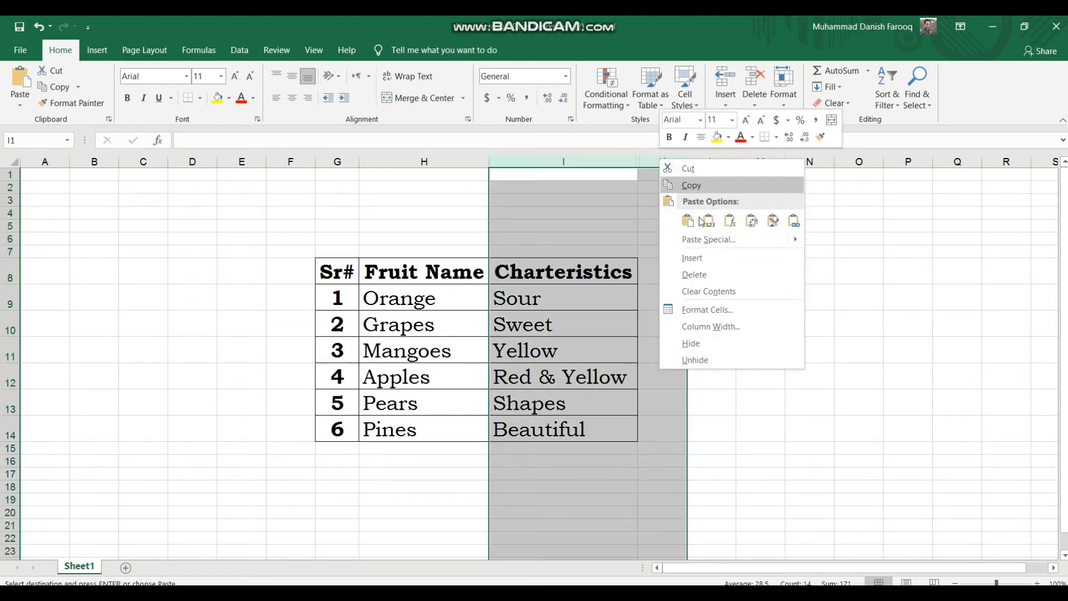
click(710, 360)
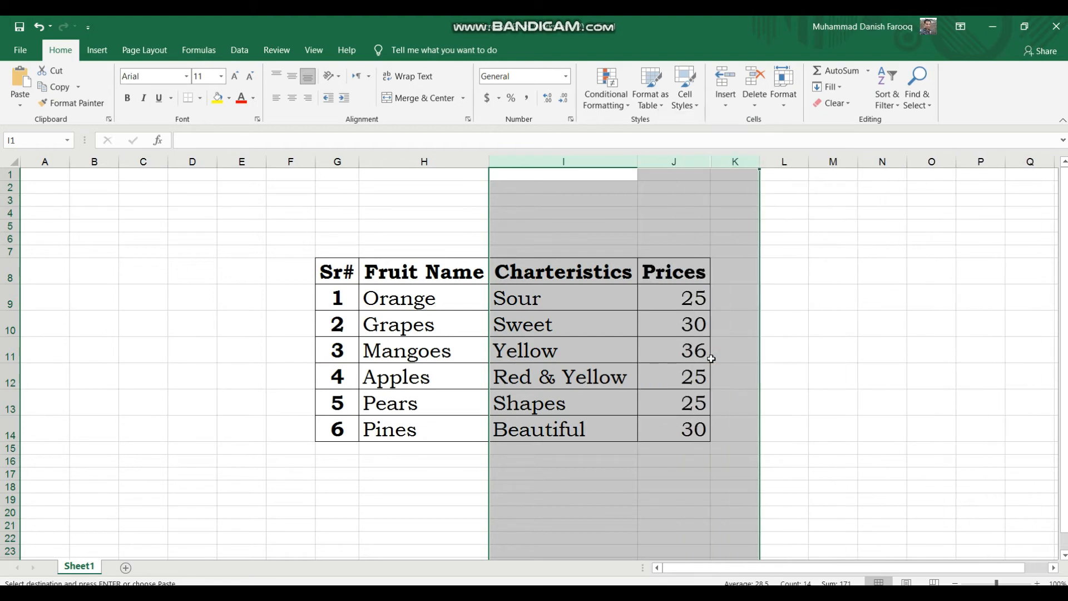
click(836, 344)
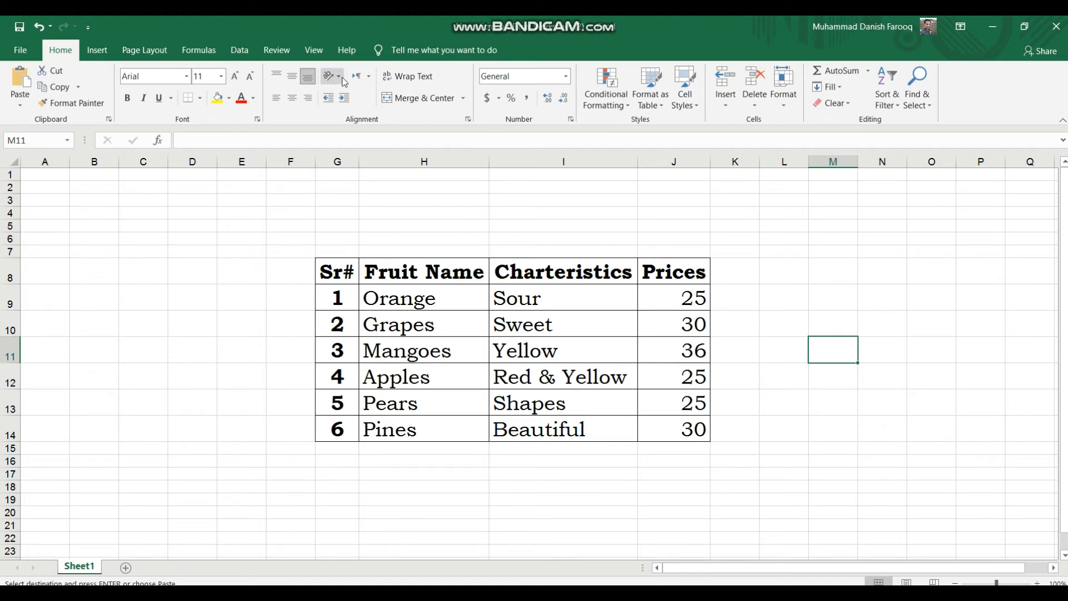
- Add a custom view named Myself View that includes print settings and hidden rows, columns and filter settings
click(313, 50)
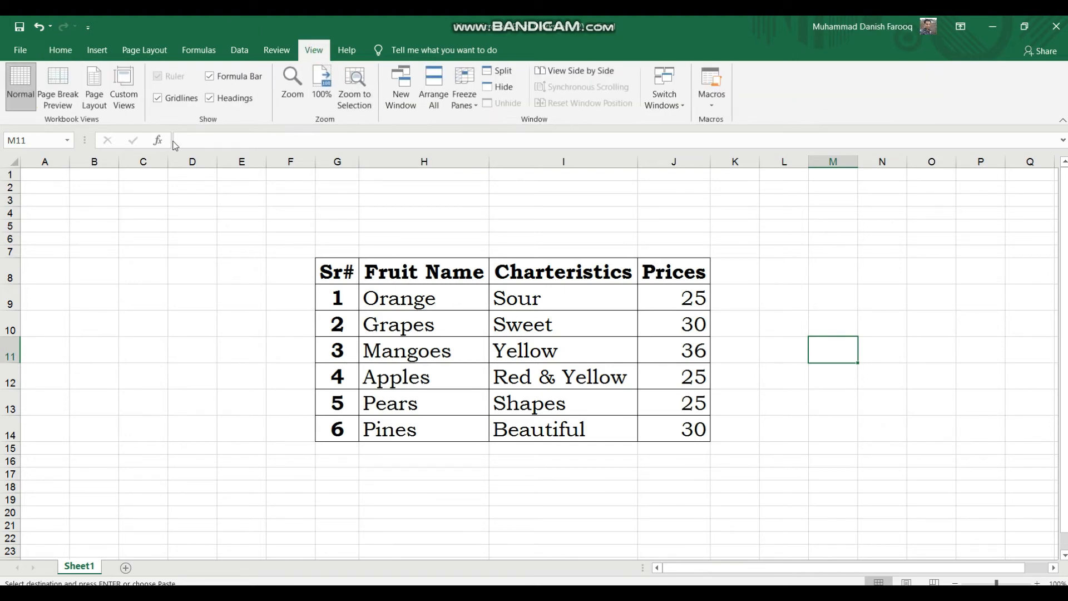
click(134, 103)
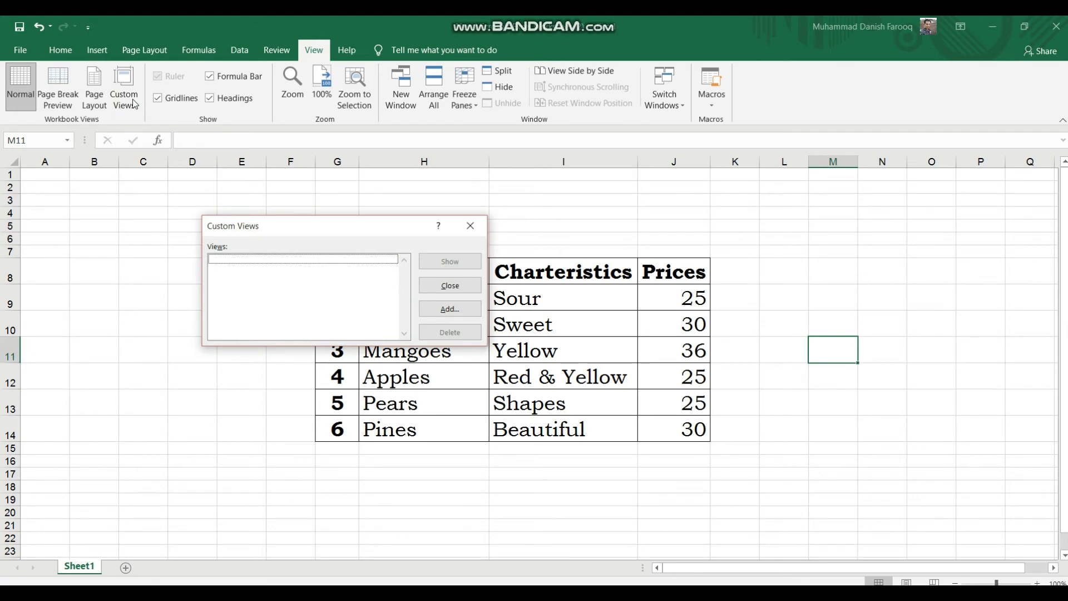
click(458, 309)
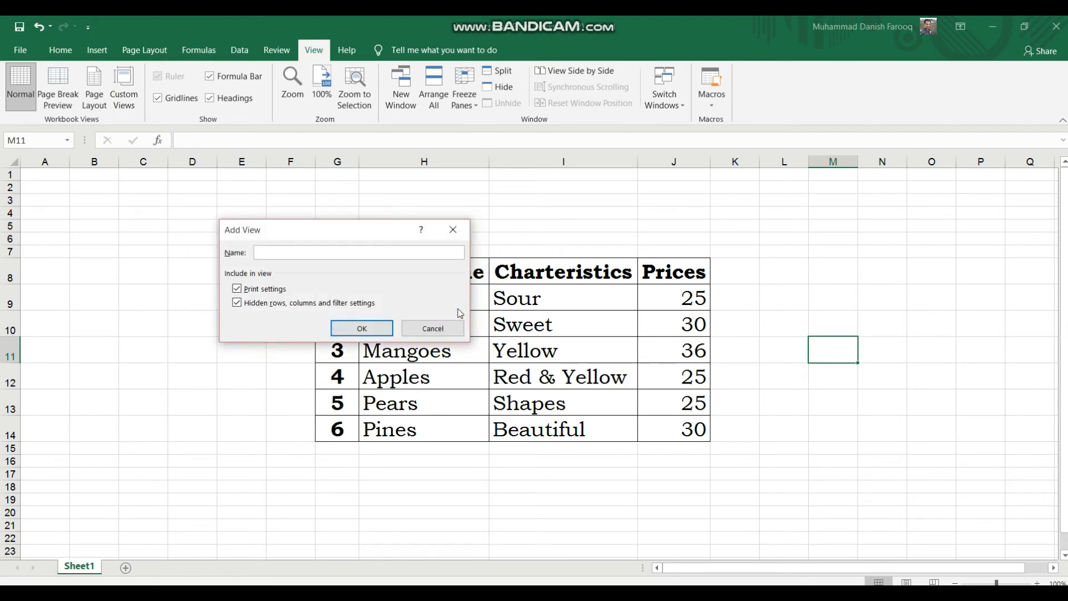
text(M)
key(BackSpace)
text(Myself View)
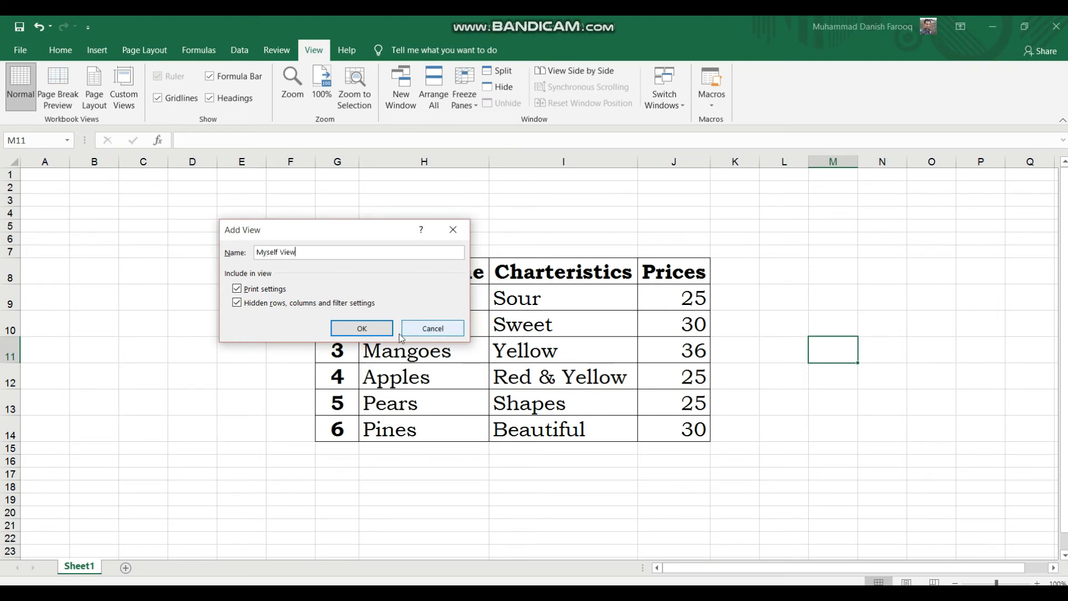
click(346, 330)
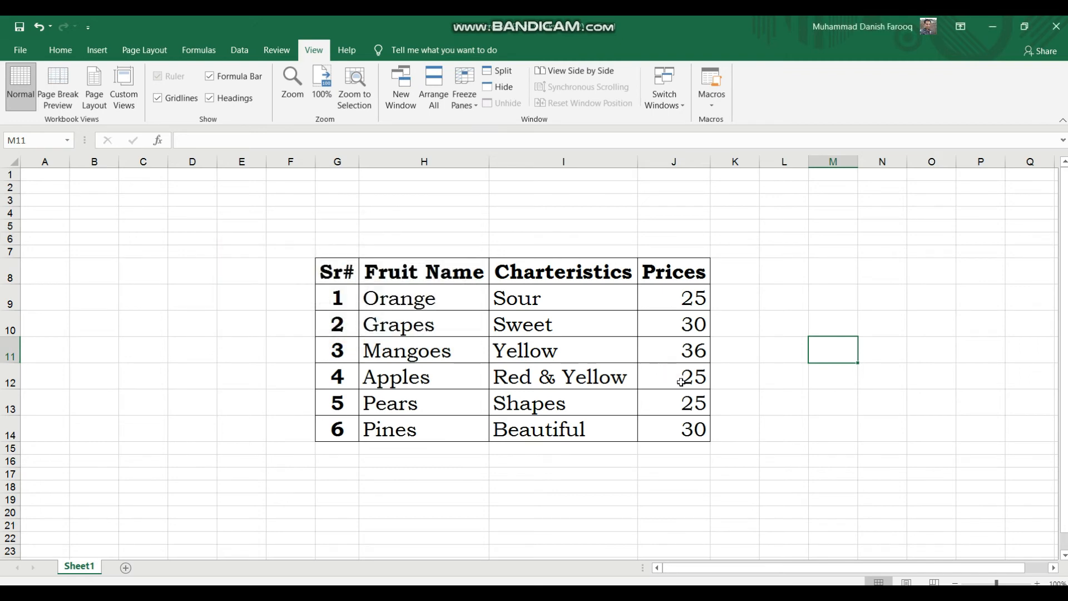
- Hide column J, which holds the fruit prices
click(801, 464)
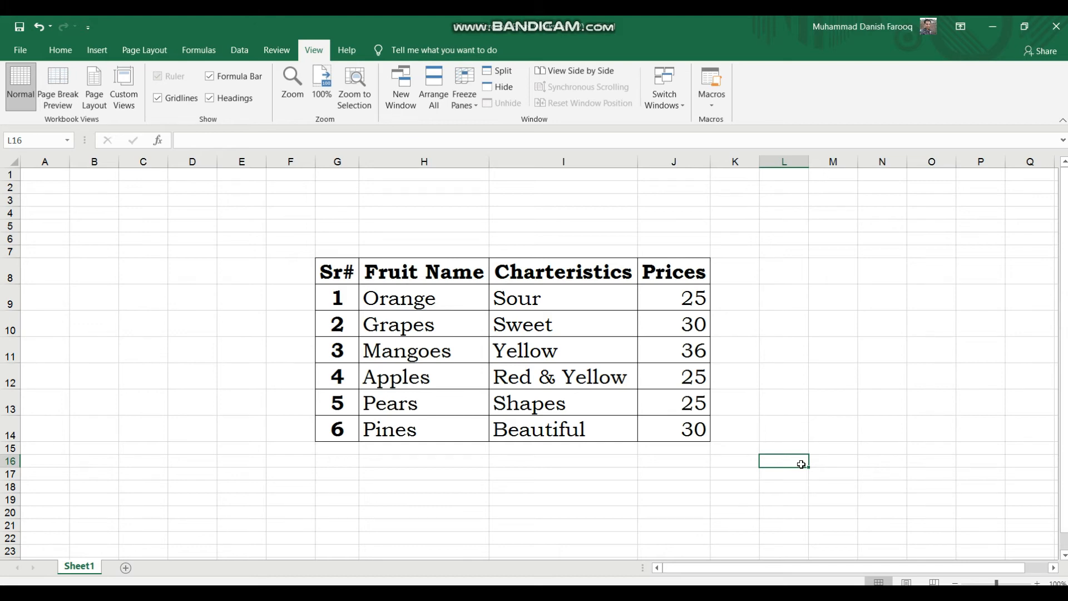
click(828, 334)
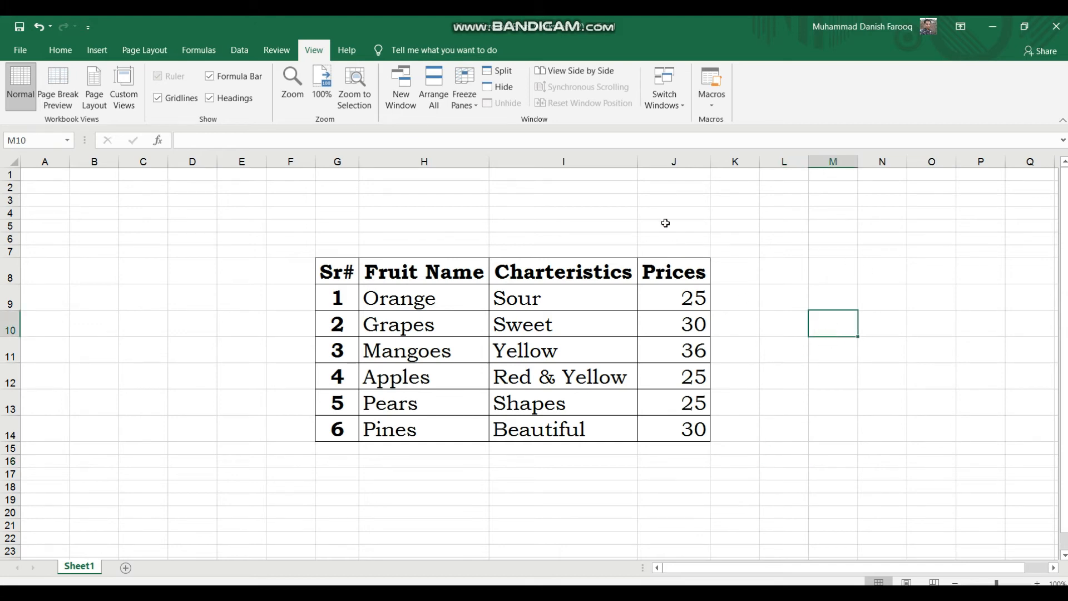
click(674, 161)
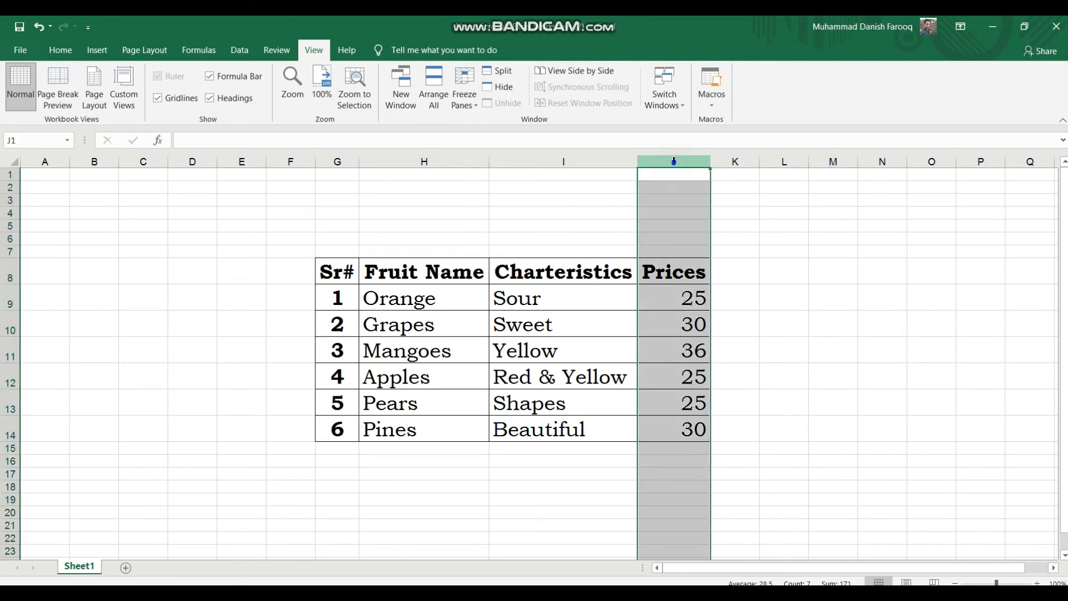
right_click(674, 161)
click(718, 347)
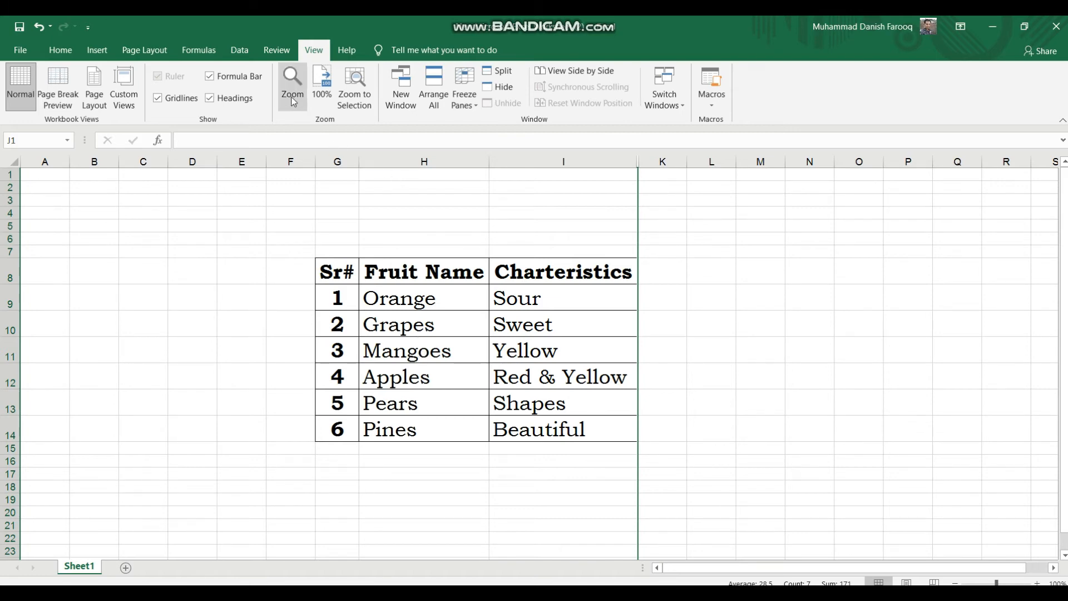
- Add a second custom view named Customer View, keeping print settings and hidden rows, columns and filter settings included
click(122, 88)
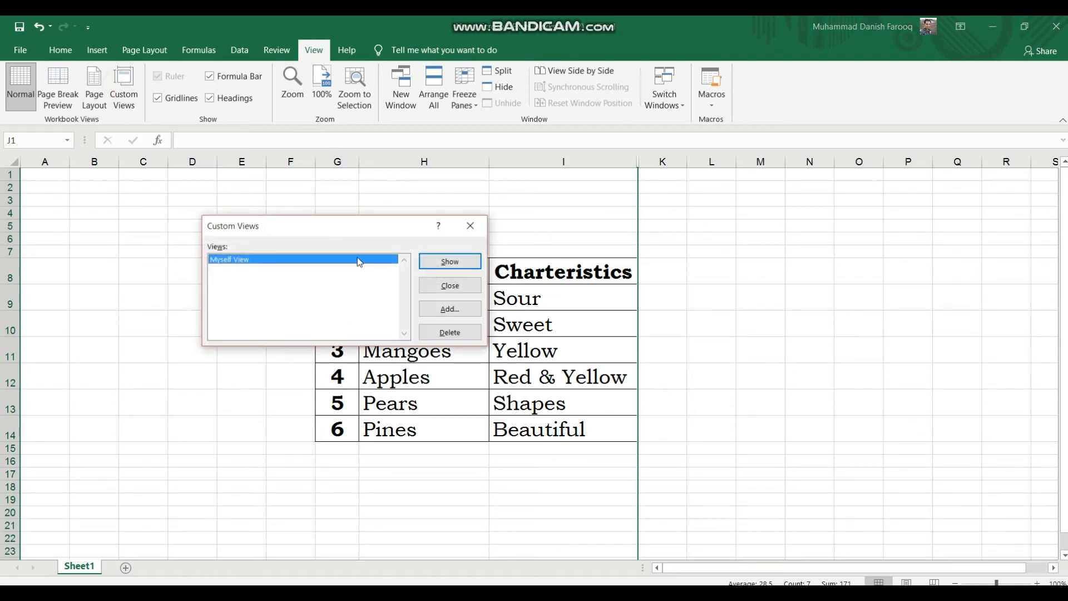
click(471, 309)
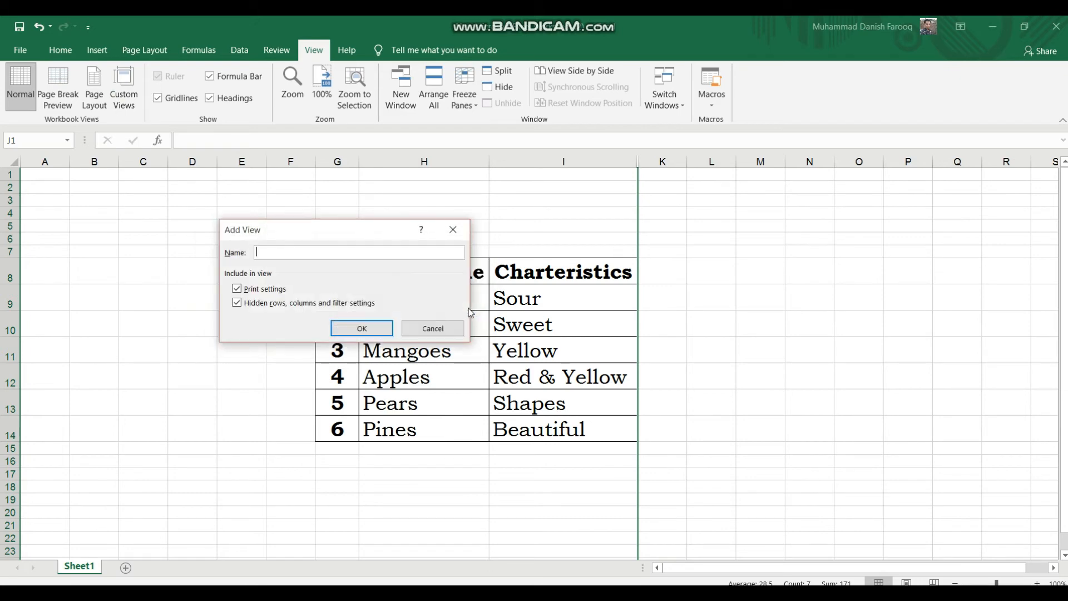
text(Customer Vioew)
key(BackSpace)
key(BackSpace)
key(BackSpace)
text(ew)
click(379, 323)
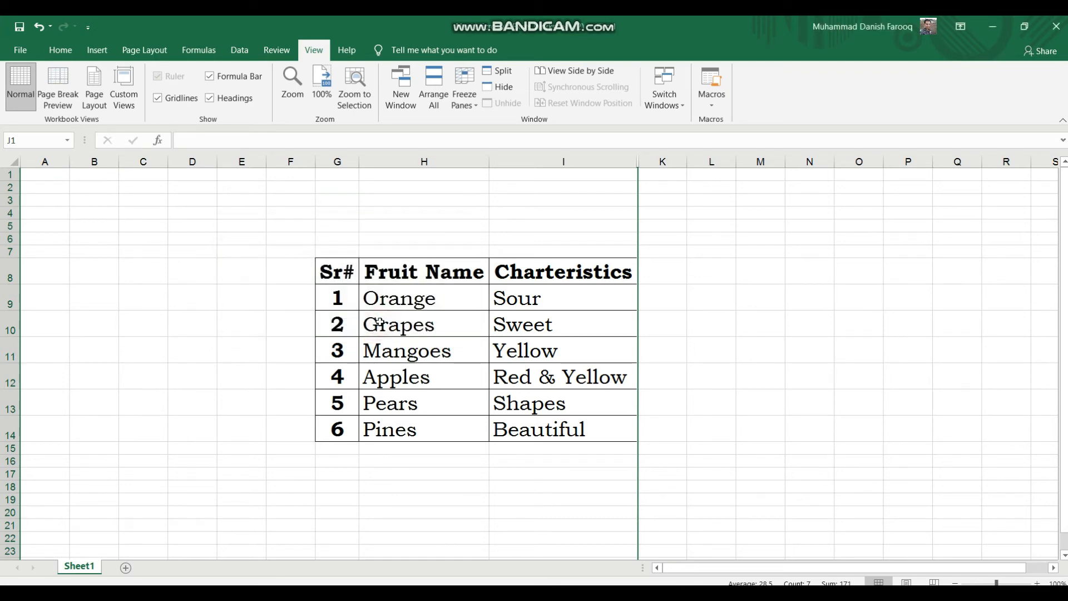
click(768, 390)
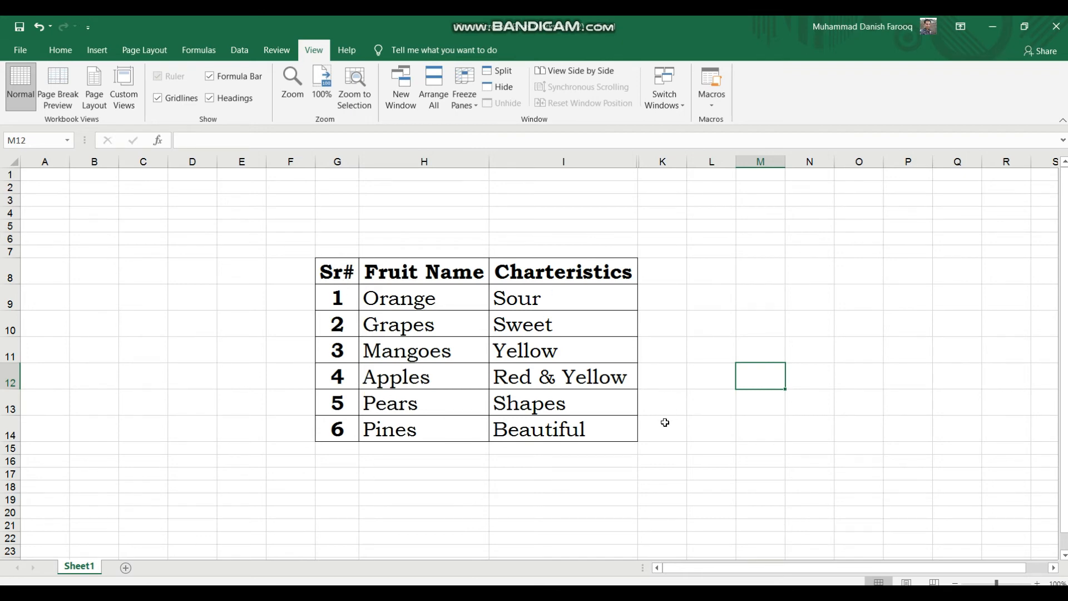
- Restore the hidden Prices column by unhiding it within columns I to K
drag(621, 161, 646, 159)
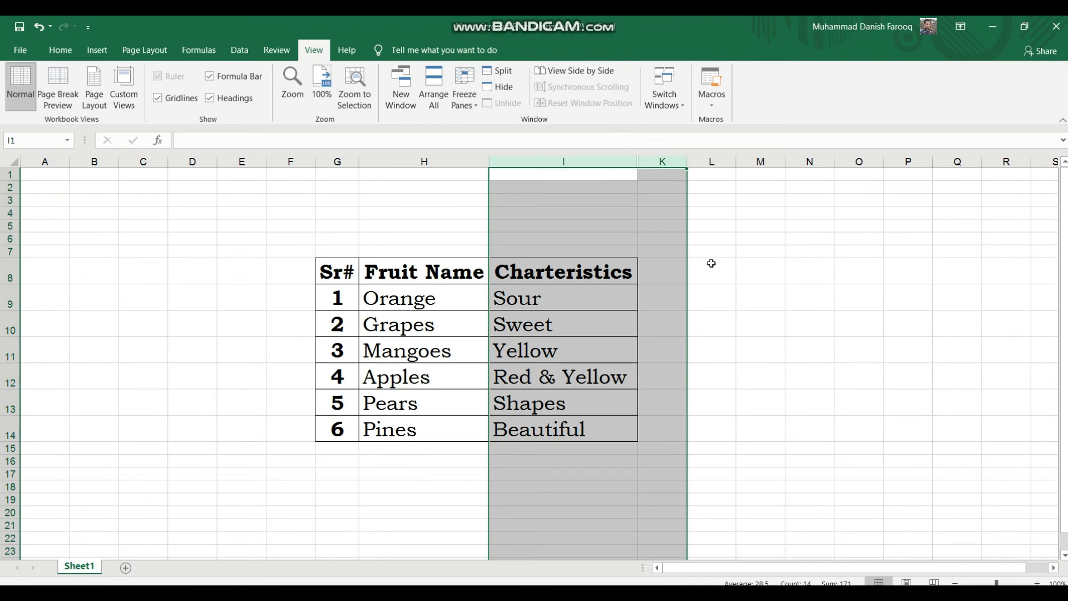
right_click(663, 161)
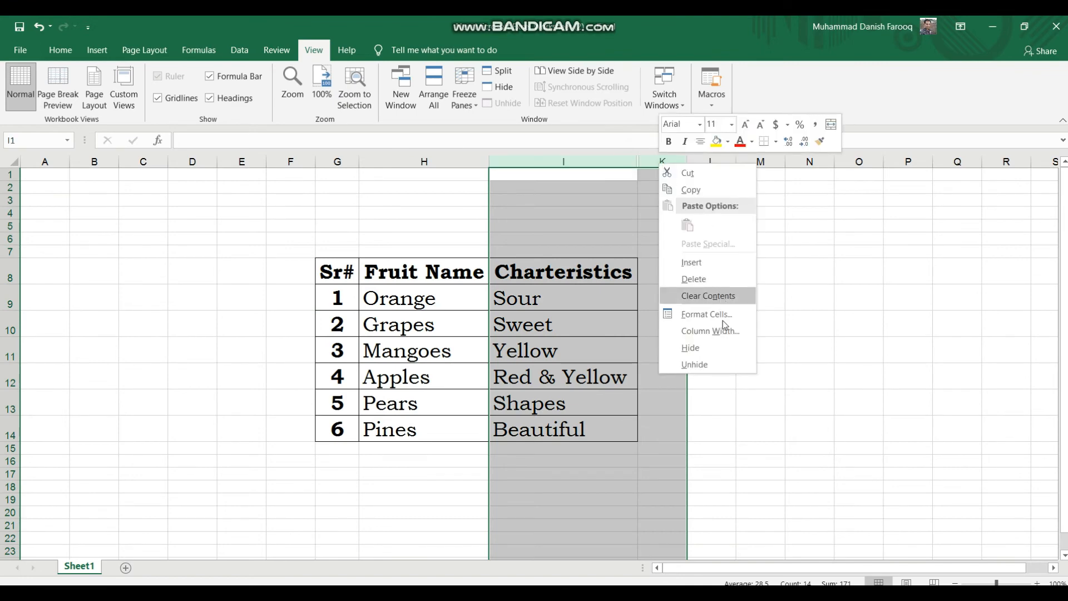
click(716, 365)
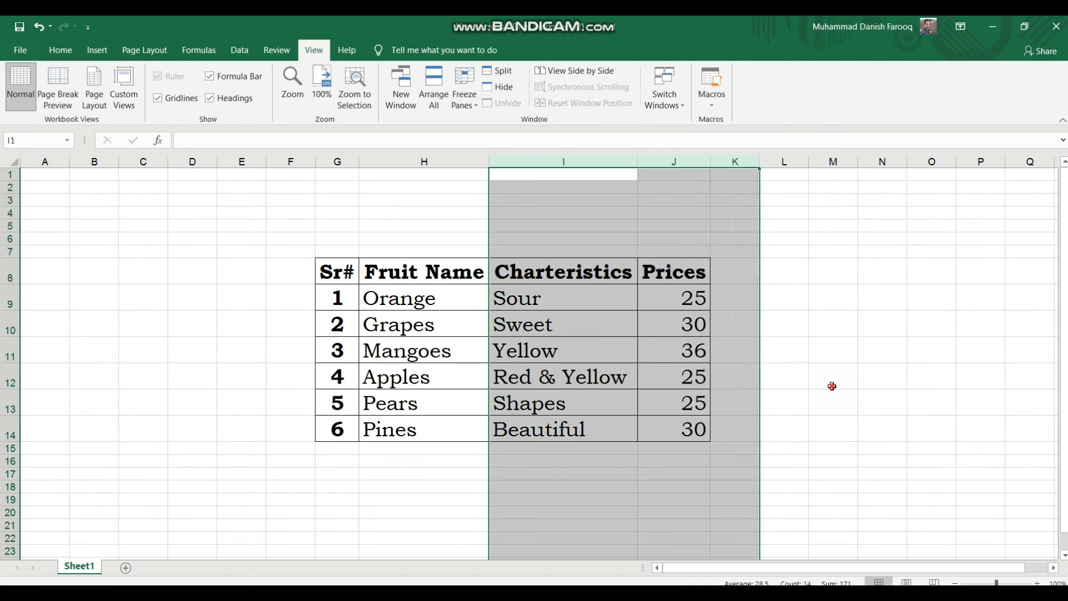
click(833, 384)
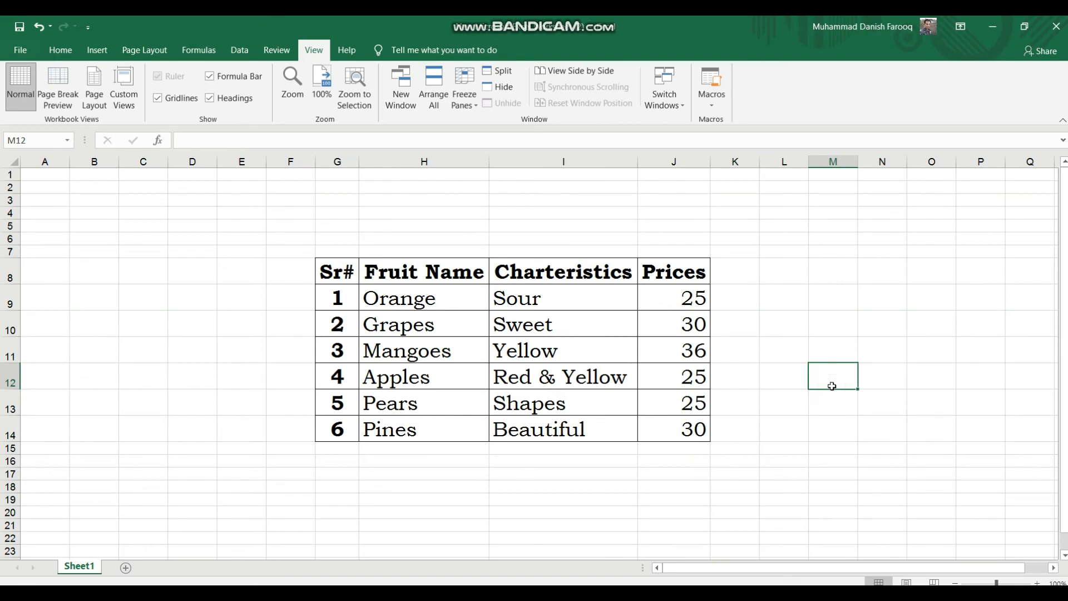
- Hide column G, which holds the Sr# values of the fruit table
click(350, 161)
right_click(350, 162)
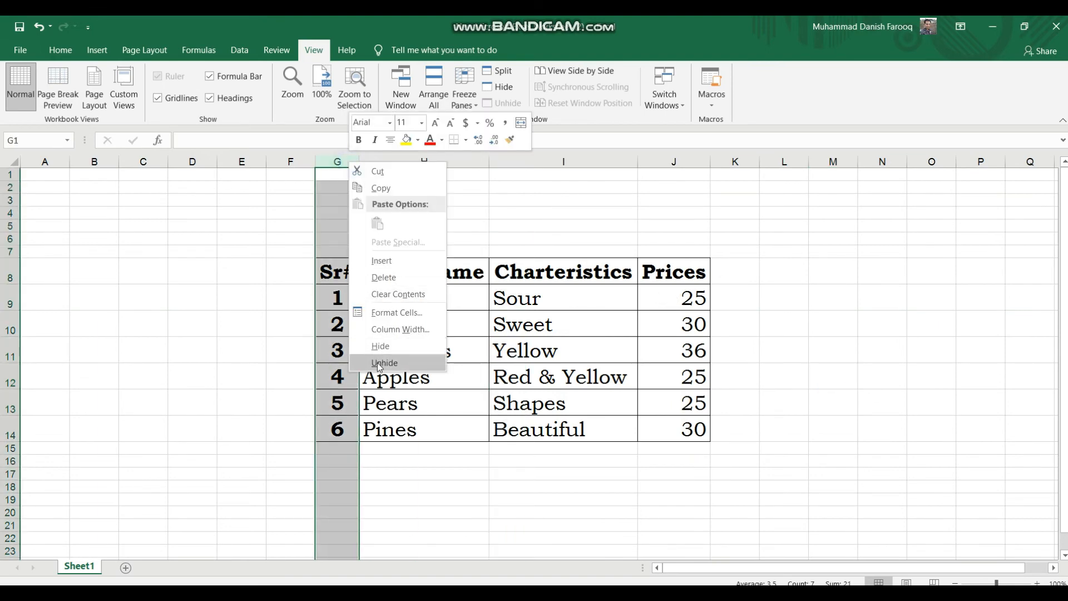
click(379, 346)
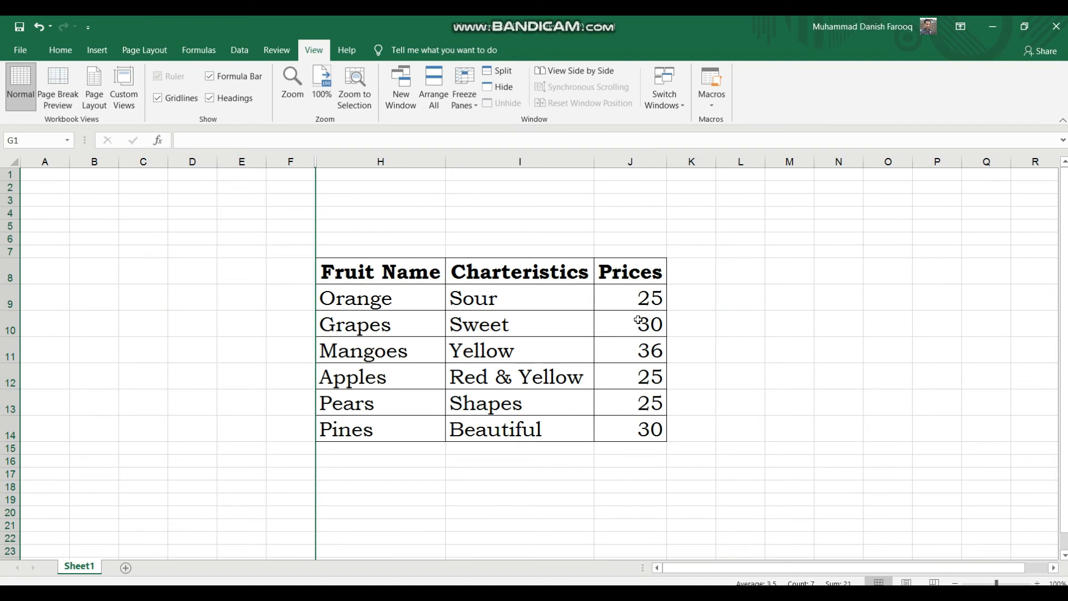
click(773, 319)
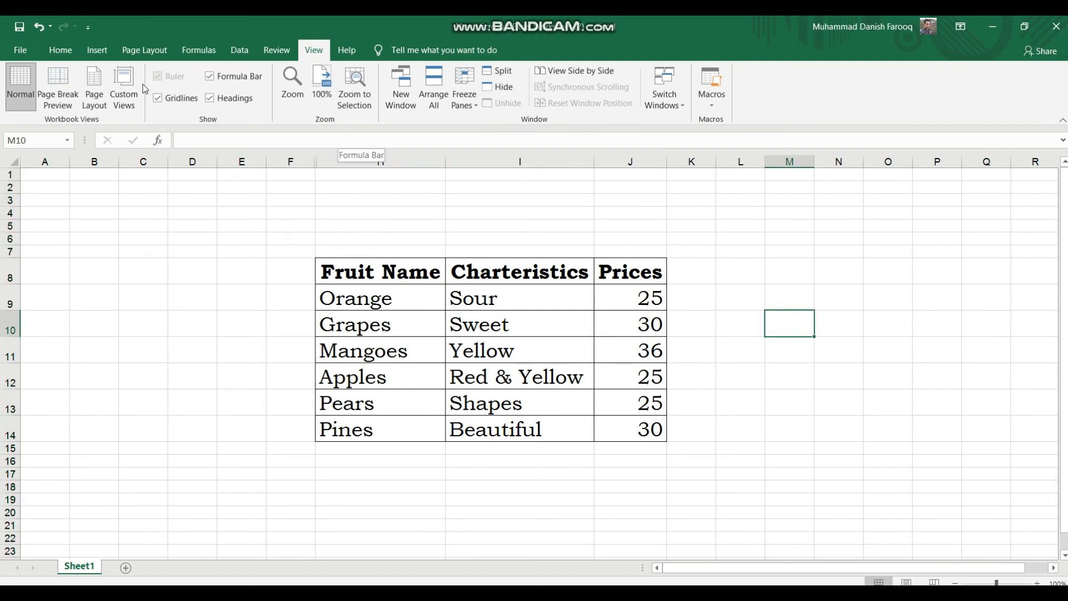
- Add a third custom view named Managers View, keeping print settings and hidden rows, columns and filter settings included
click(124, 88)
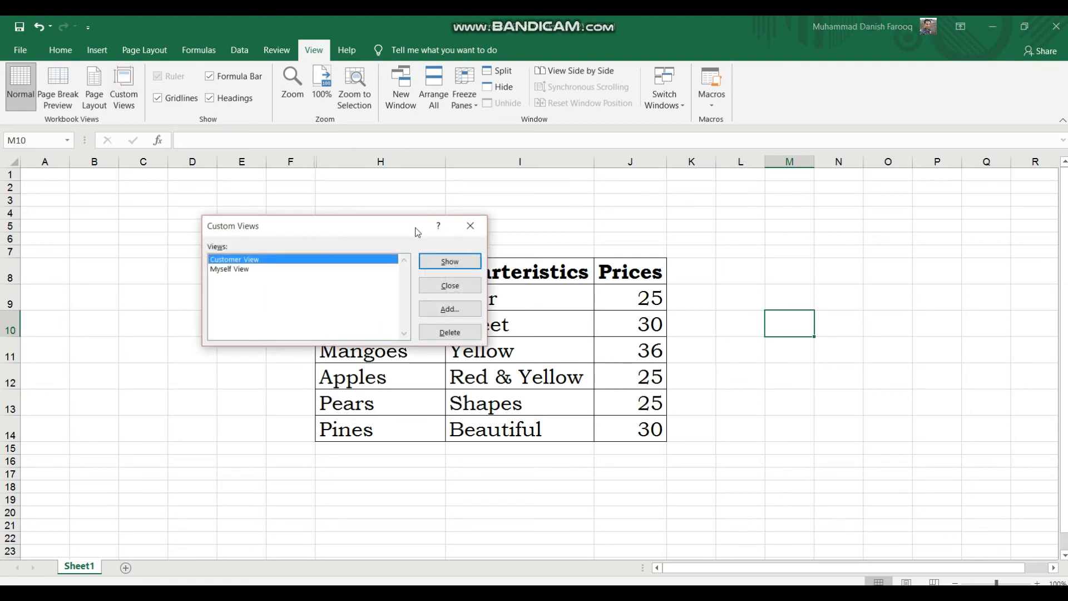
click(459, 309)
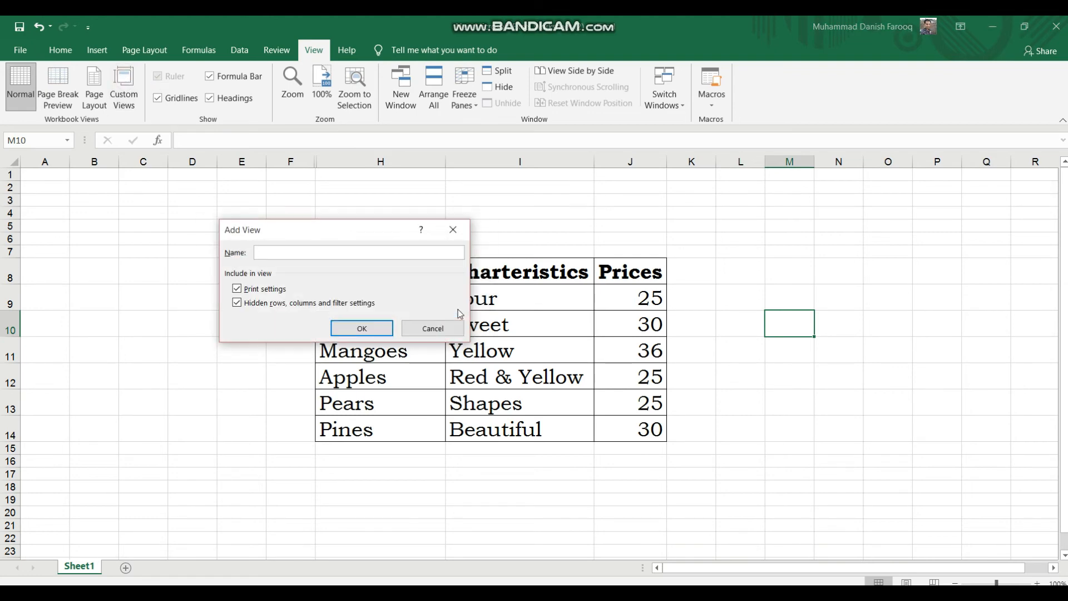
text(Managers View)
click(375, 329)
click(871, 350)
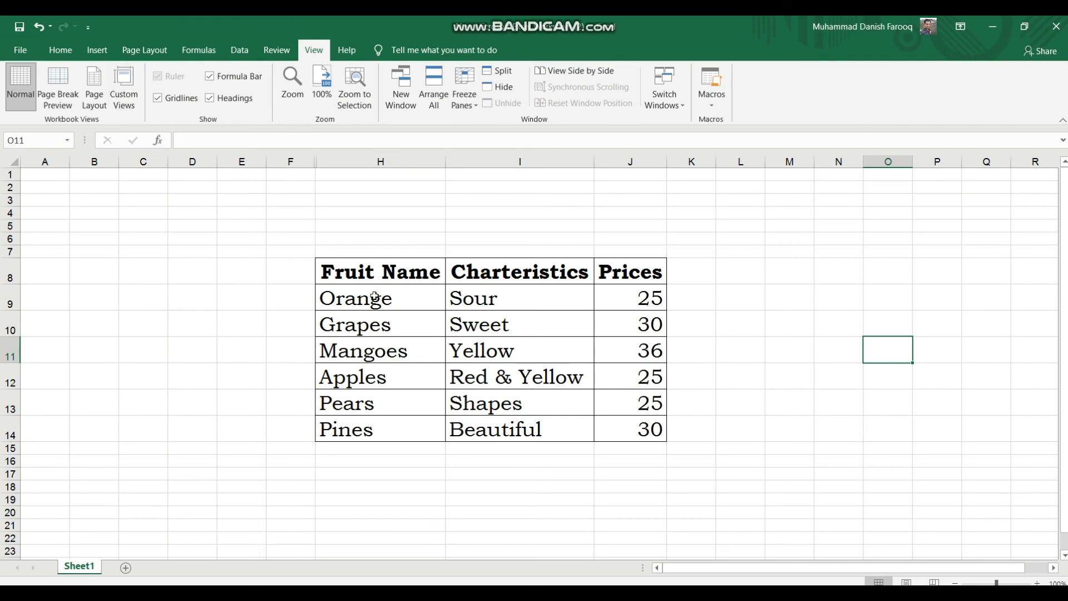
- Display the saved custom view Myself View on the fruit sheet
click(123, 89)
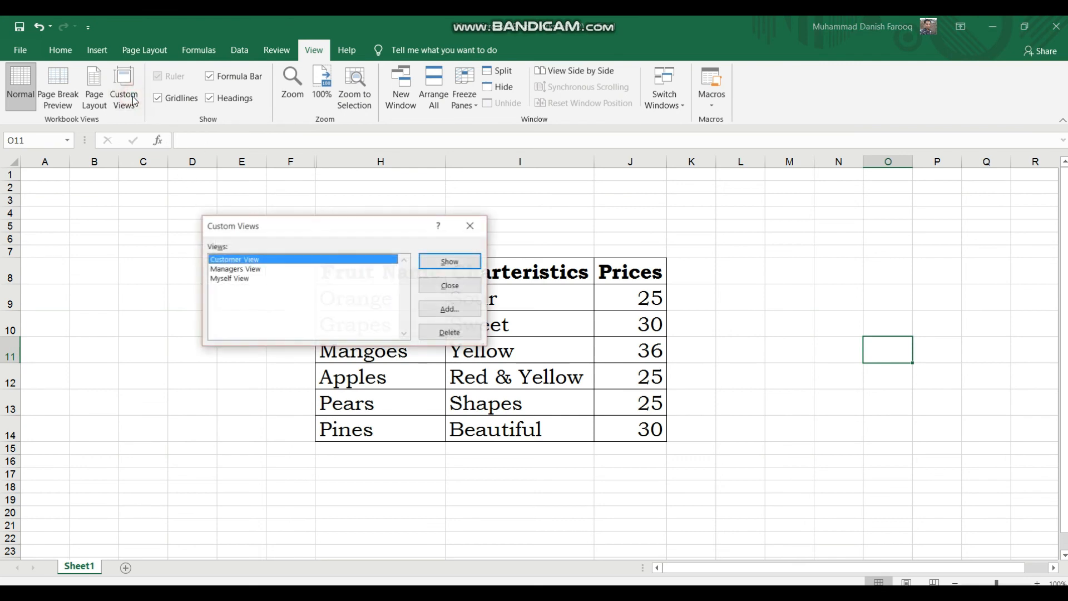
click(234, 280)
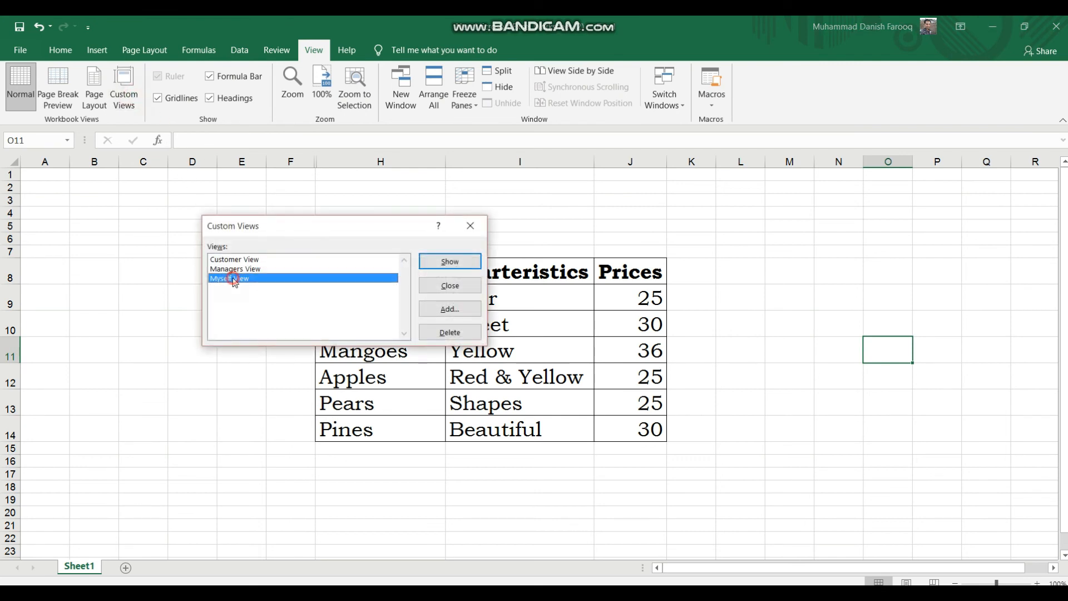
click(451, 261)
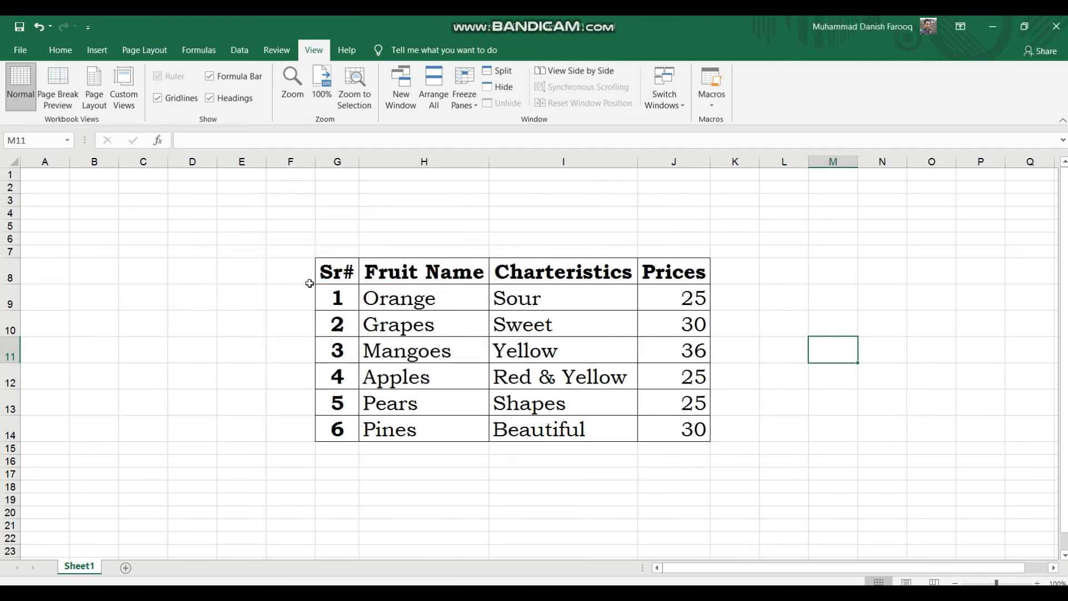
- Display the saved custom view Customer View on the fruit sheet
click(124, 89)
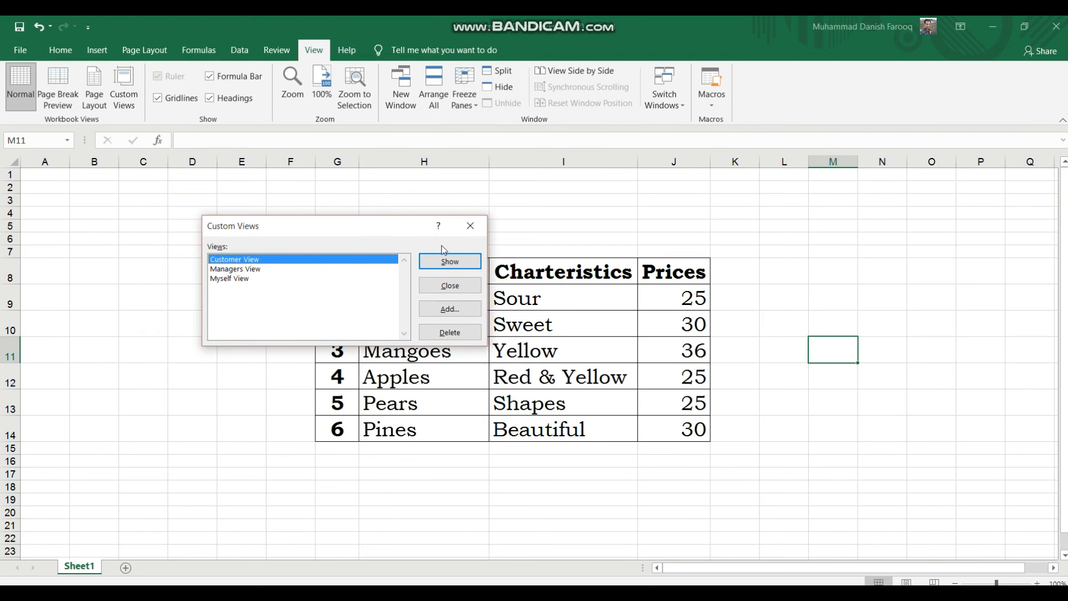
click(455, 260)
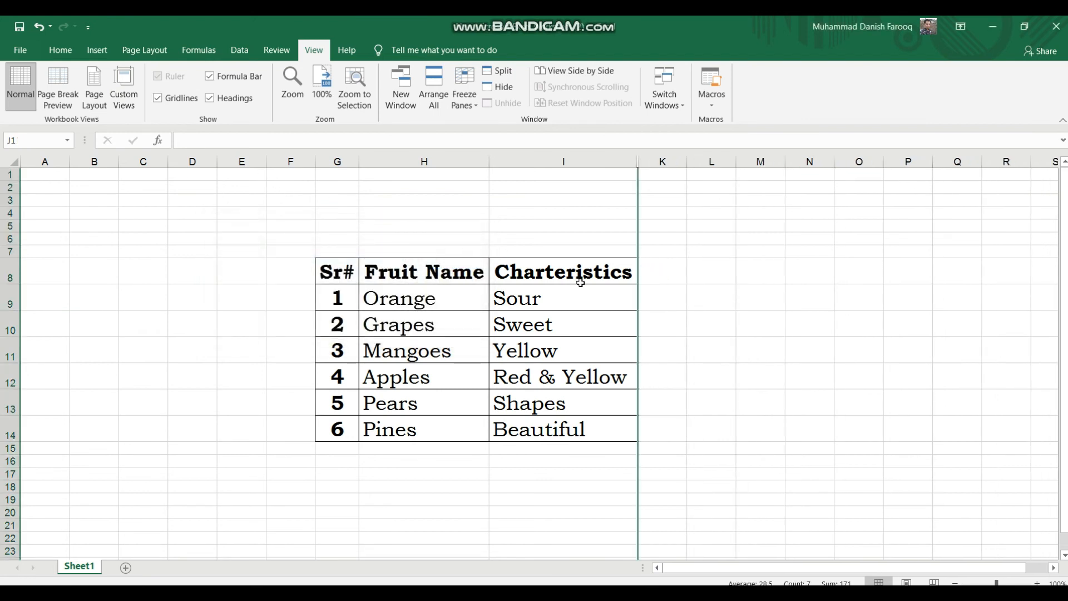
click(572, 212)
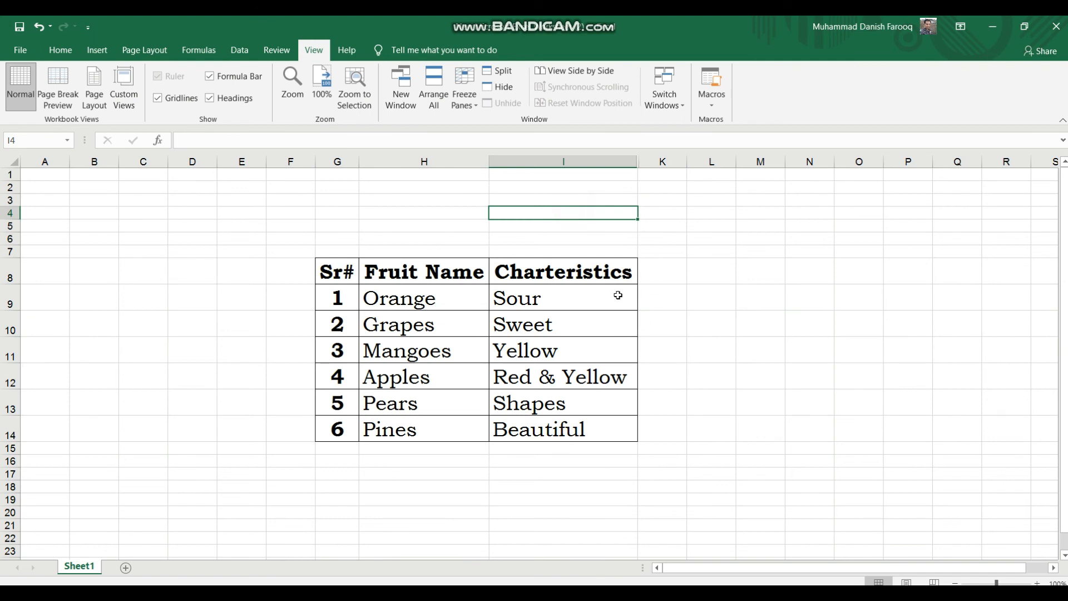
- Display the saved custom view Managers View on the fruit sheet
click(133, 102)
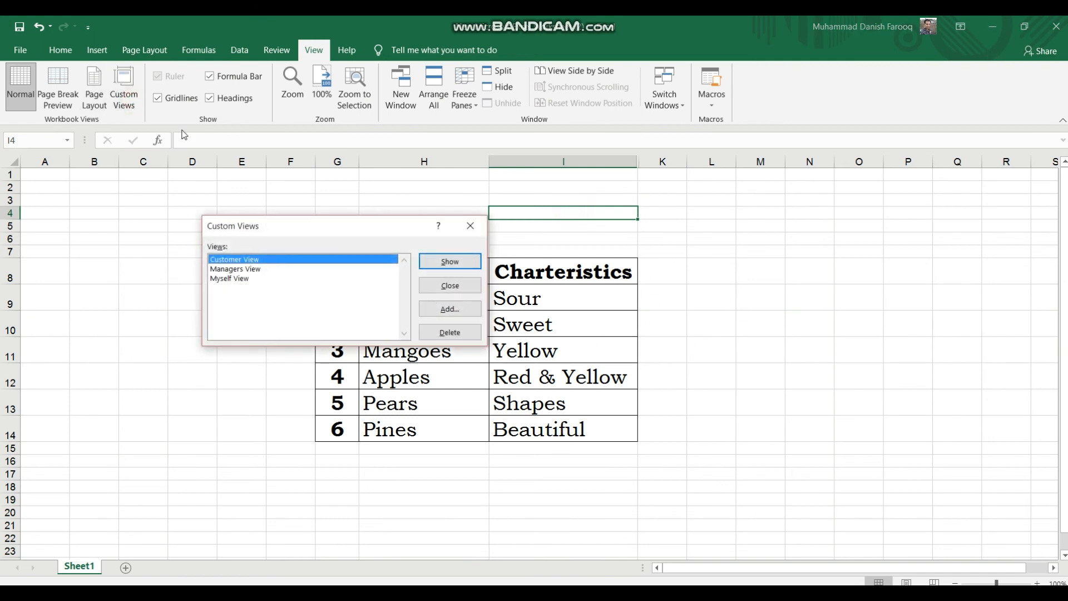
click(275, 270)
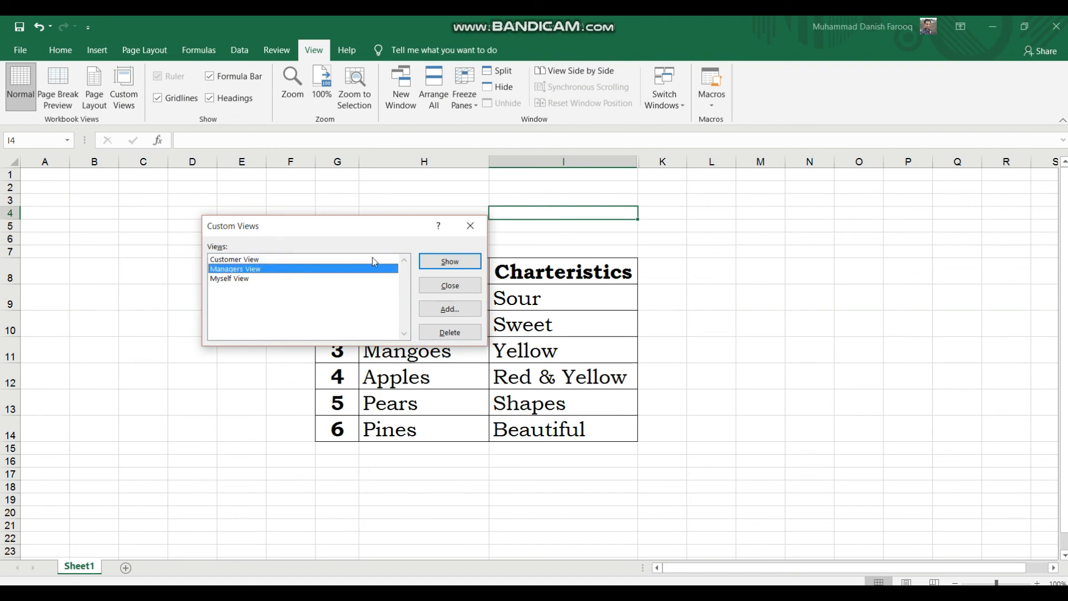
click(448, 262)
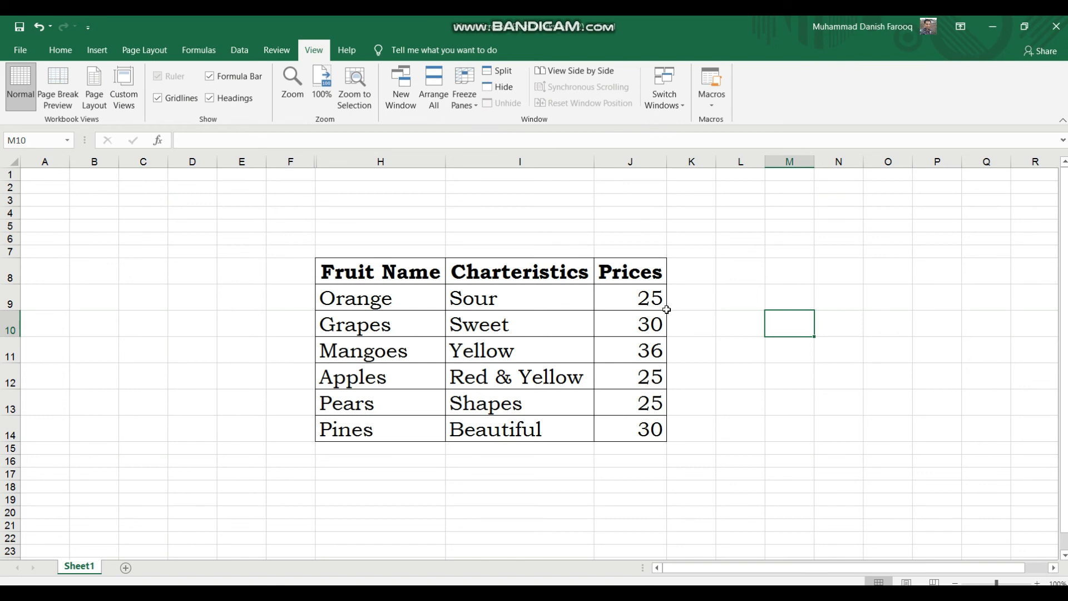
click(722, 323)
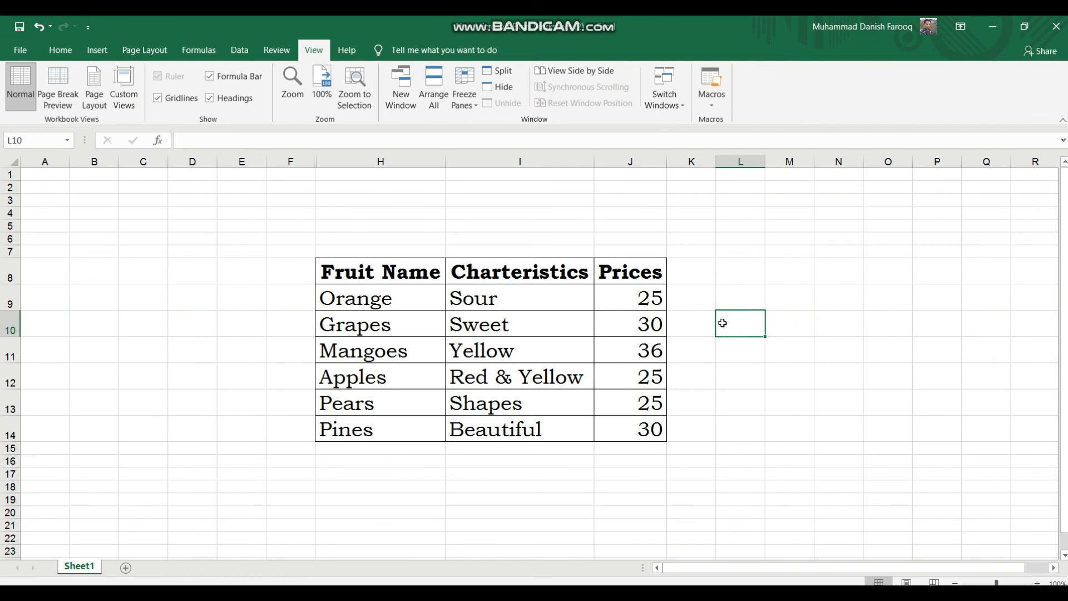
click(761, 360)
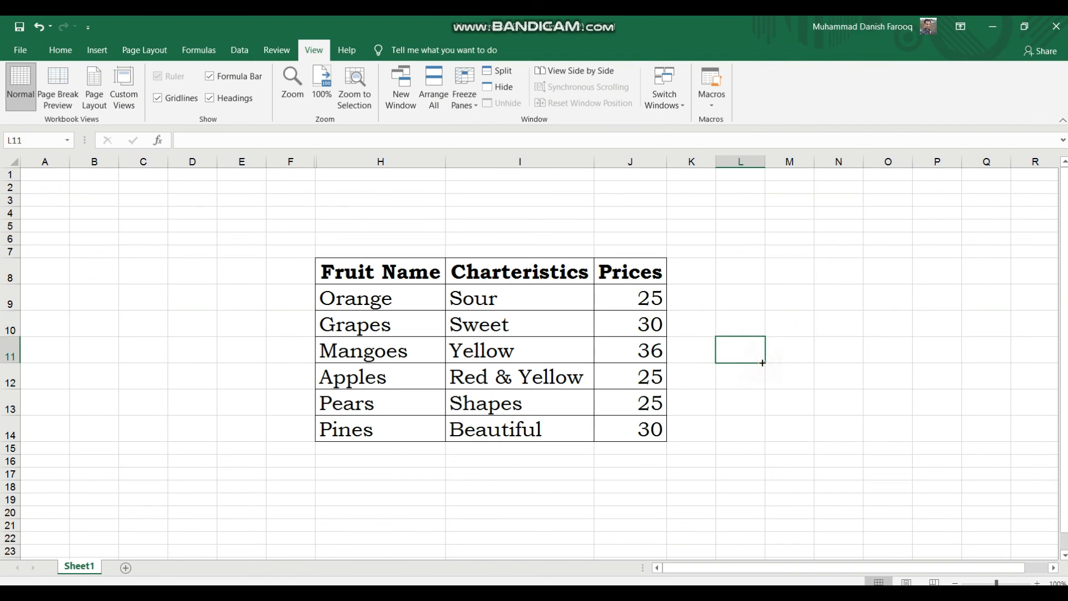
click(788, 449)
click(768, 411)
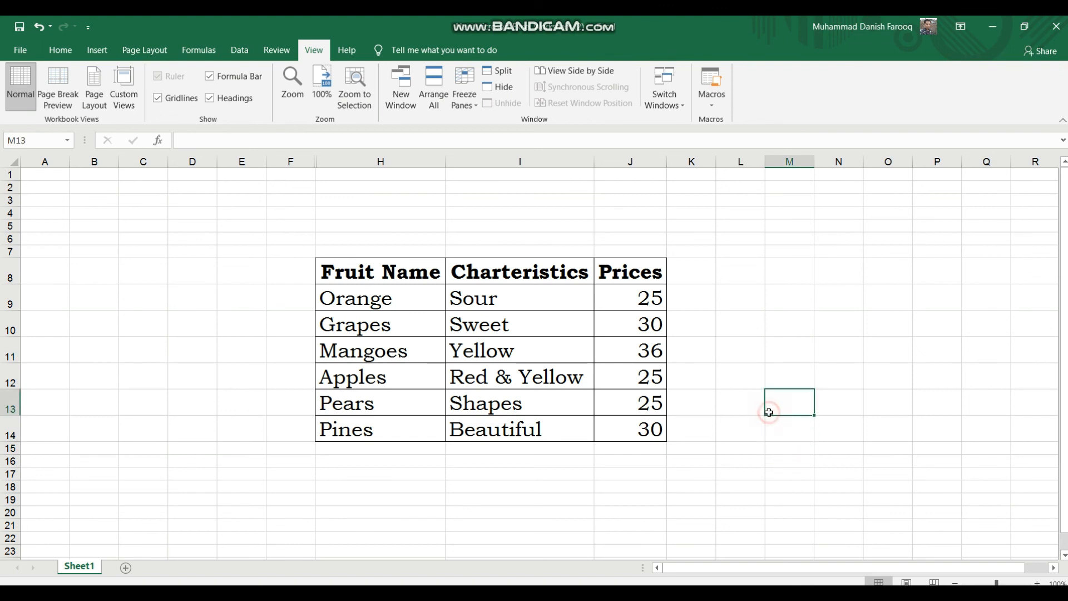
click(747, 281)
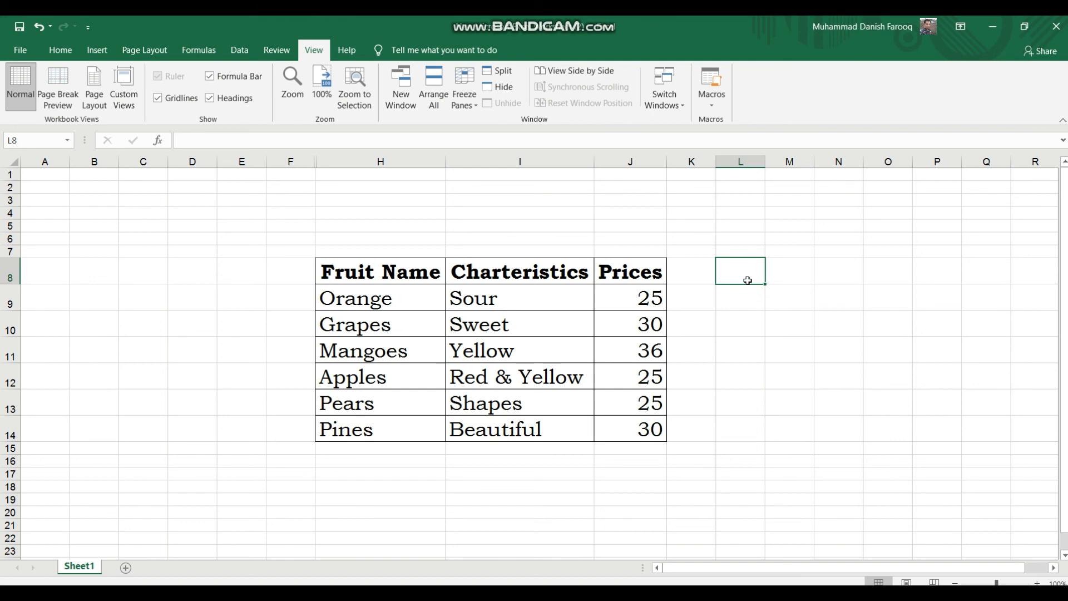
right_click(770, 341)
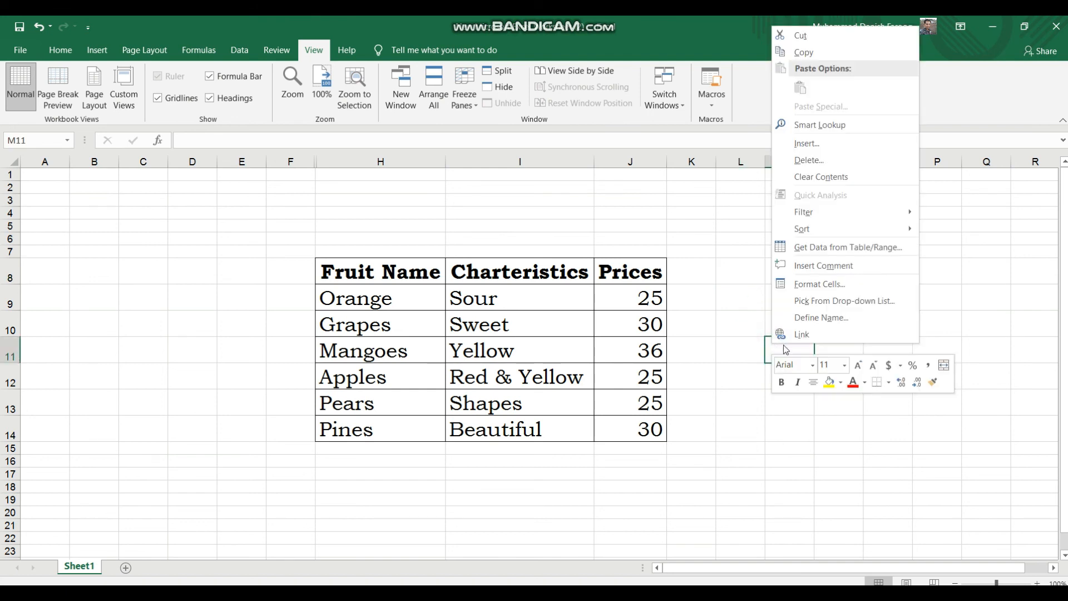
click(650, 206)
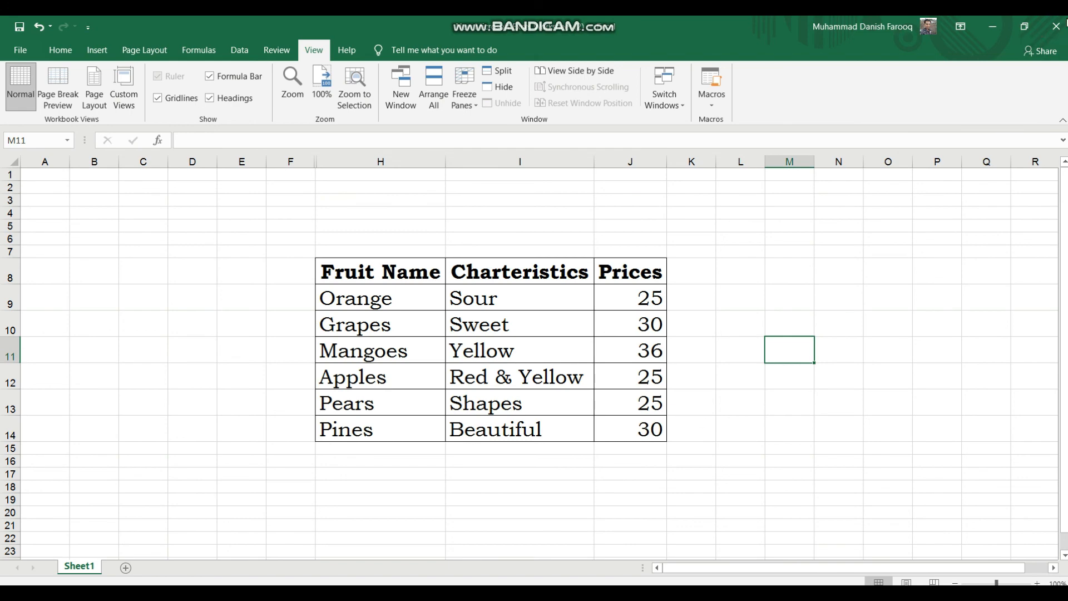
- Close the fruit table workbook without saving its changes and review the Day 9 learning outcomes list in the tutorial workbook
click(1058, 30)
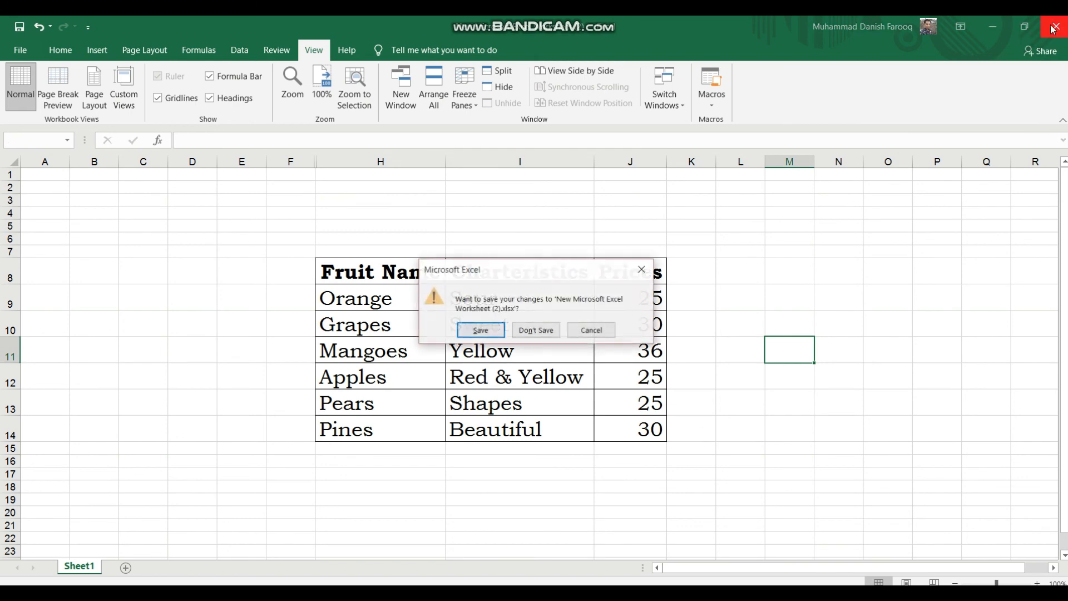
click(531, 330)
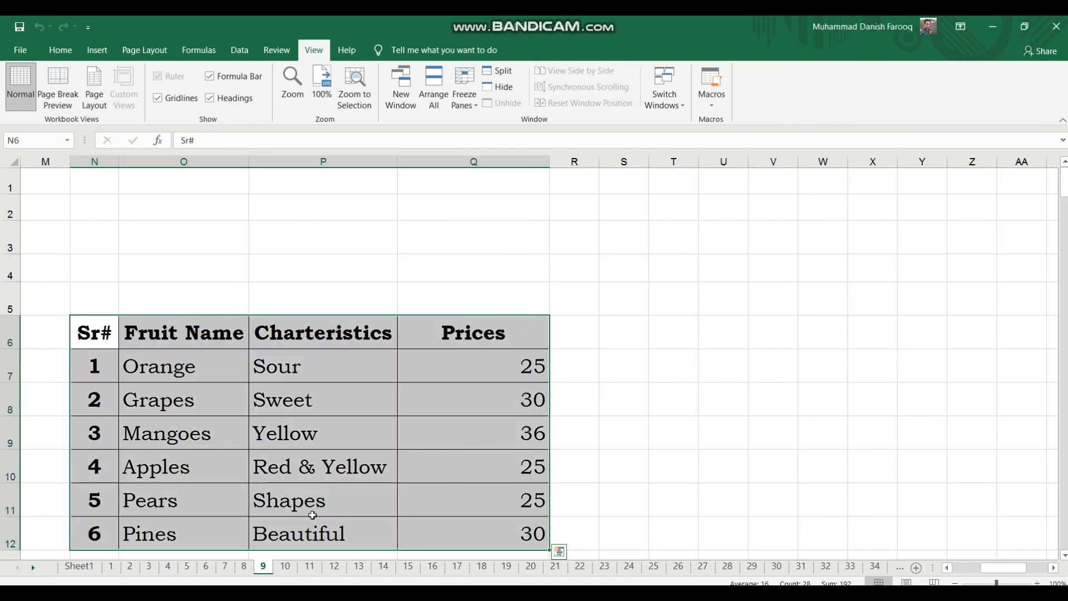
scroll(422, 488, left, 4)
scroll(422, 488, left, 3)
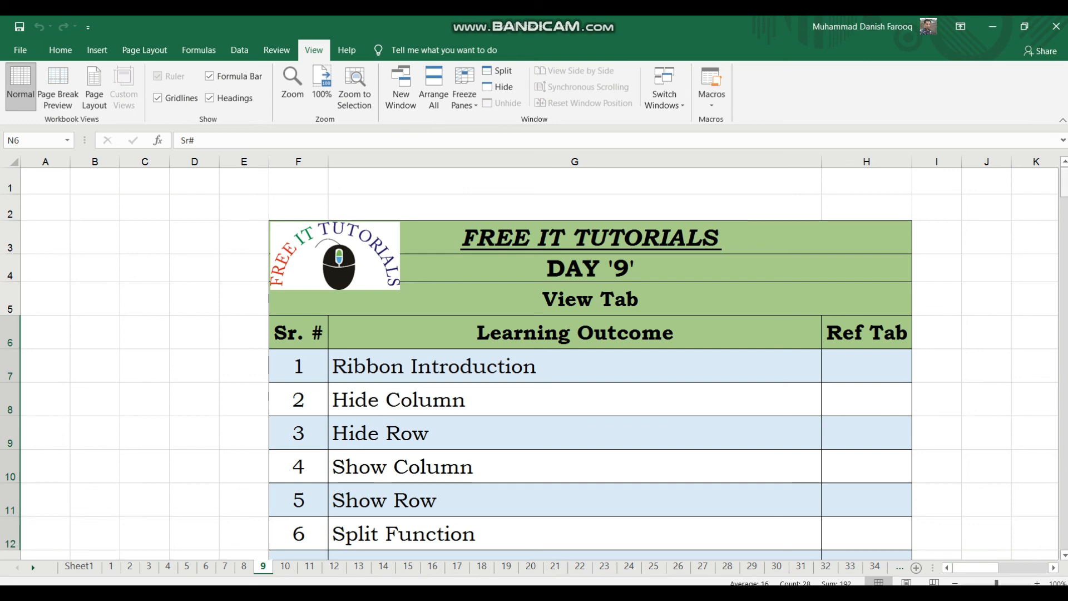
drag(1064, 191, 1064, 207)
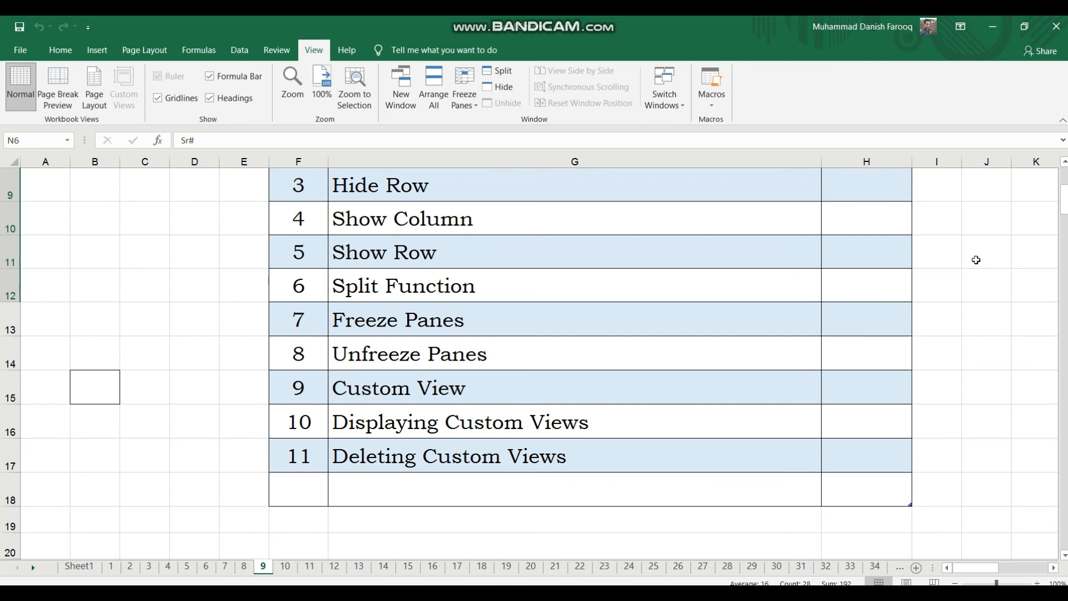
click(988, 288)
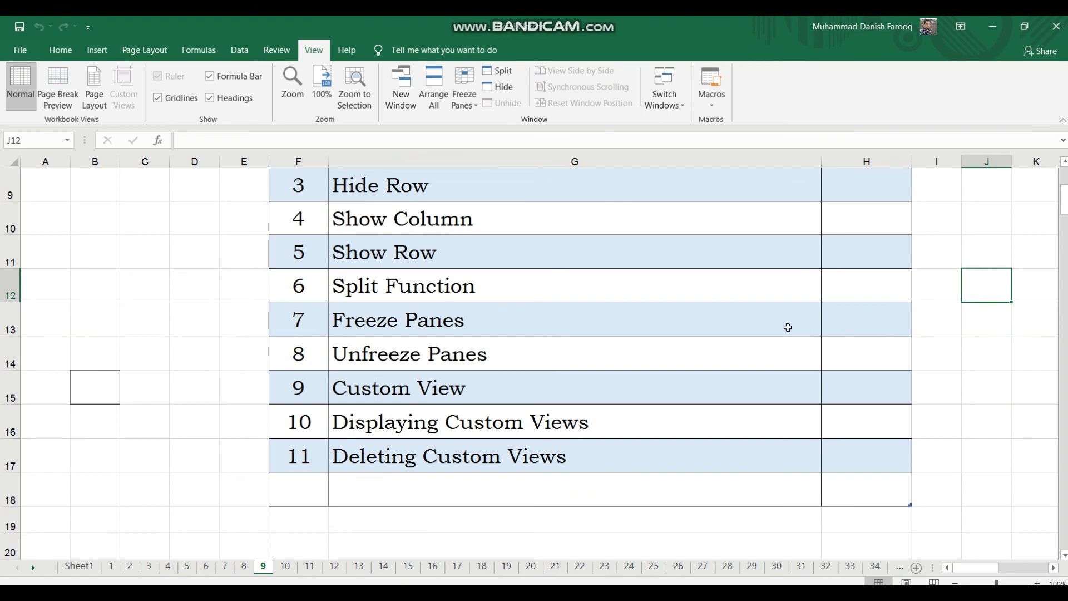
scroll(788, 327, up, 3)
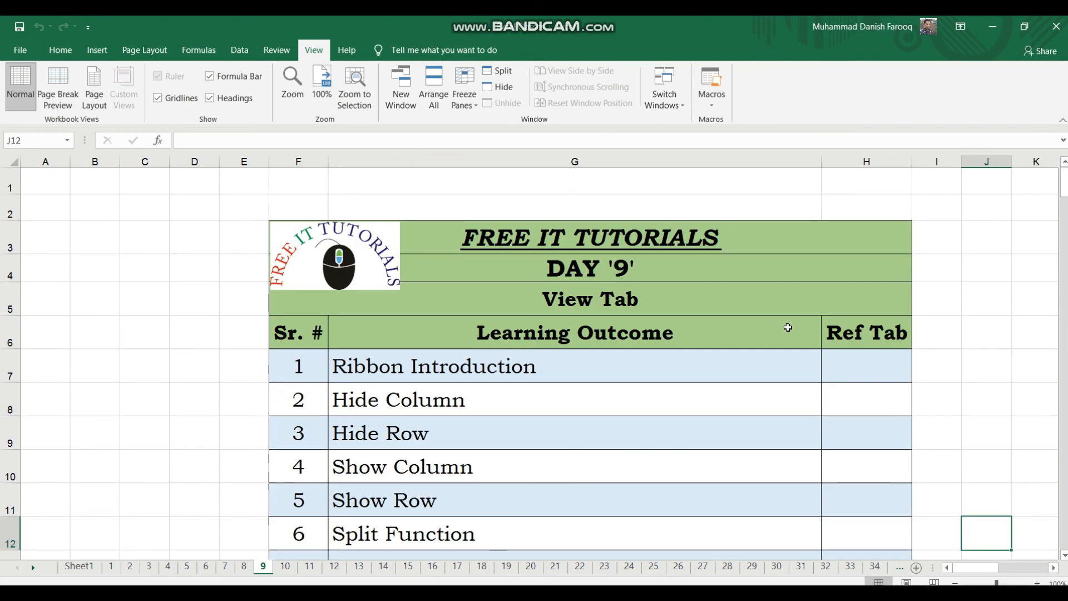